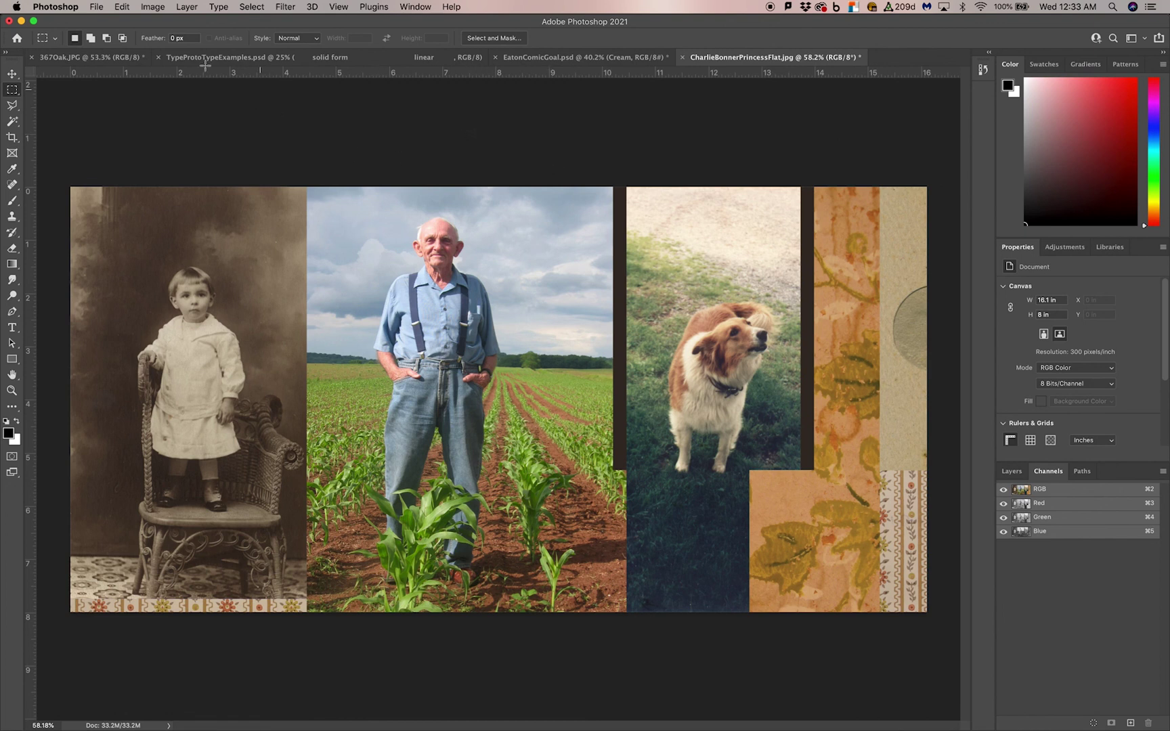
- Convert the collage to CMYK Color mode, accepting the profile conversion warning
left_click(153, 7)
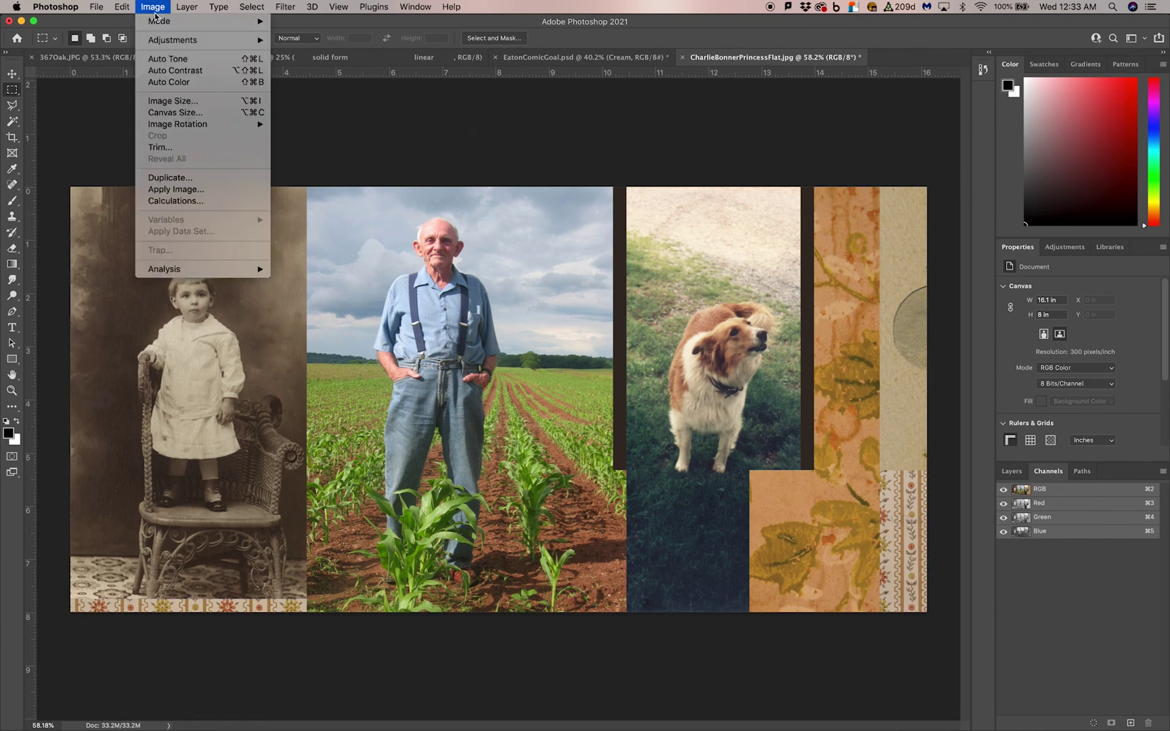
mouse_move(159, 21)
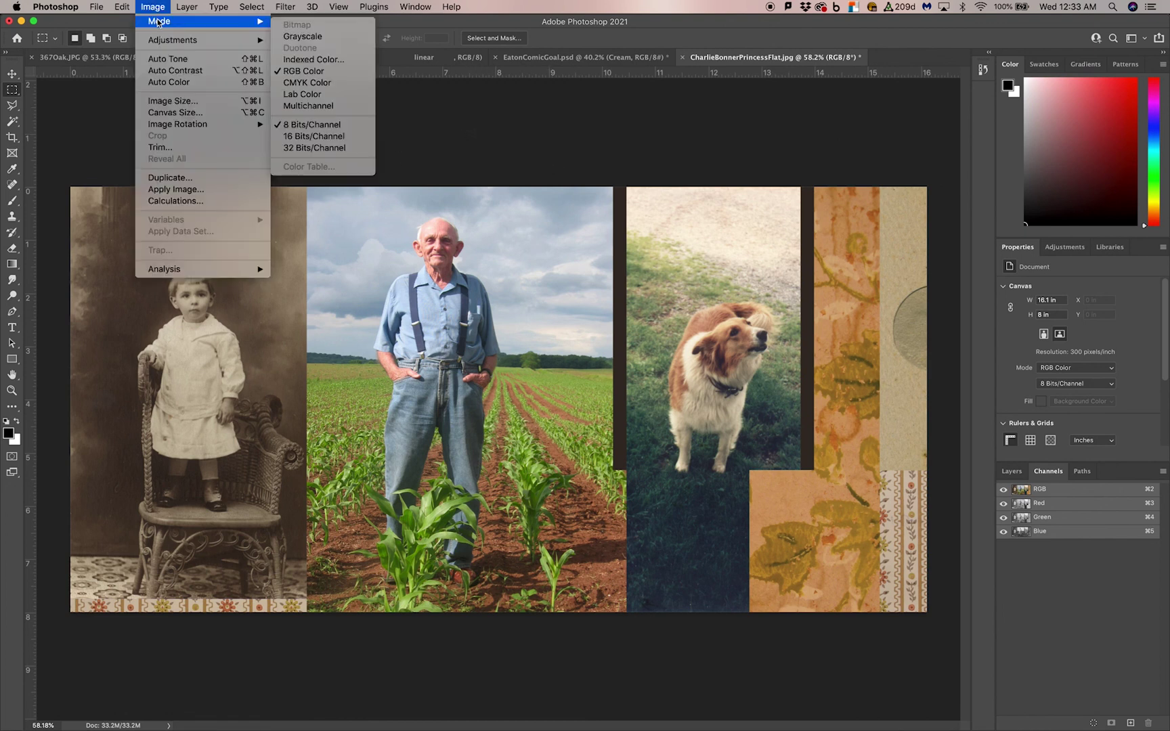
left_click(301, 84)
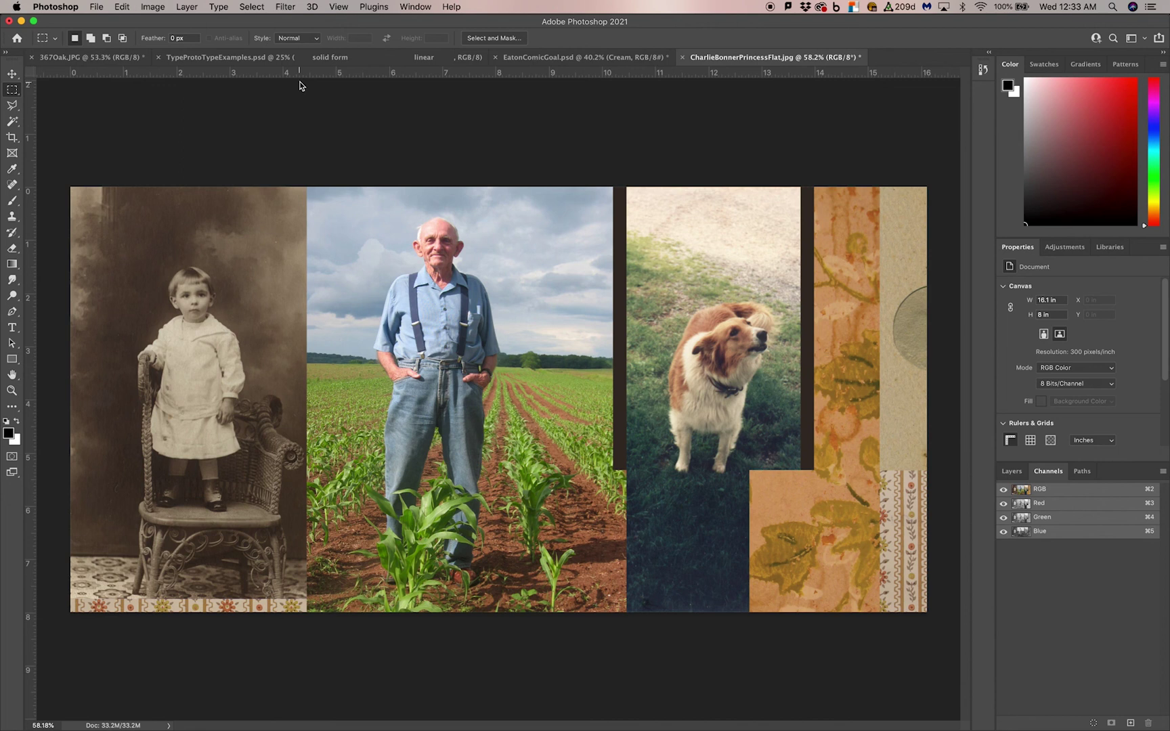
left_click(677, 270)
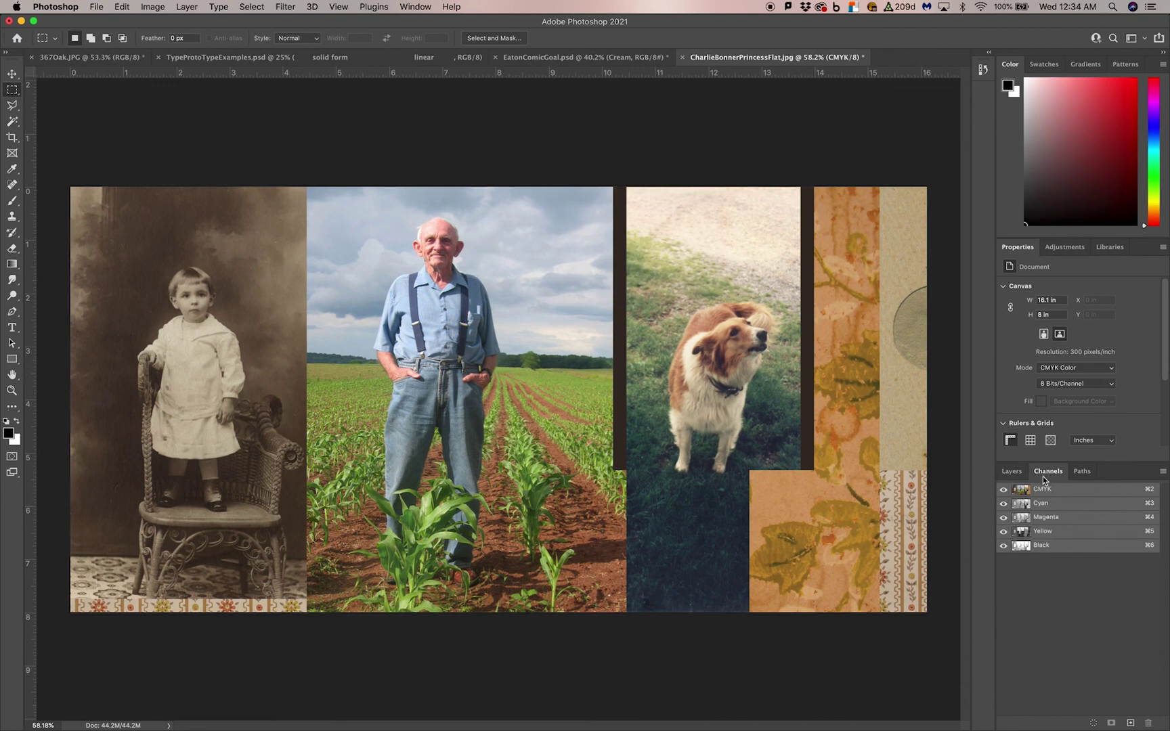
- View the Cyan channel on its own, then add Magenta to the view
left_click(415, 7)
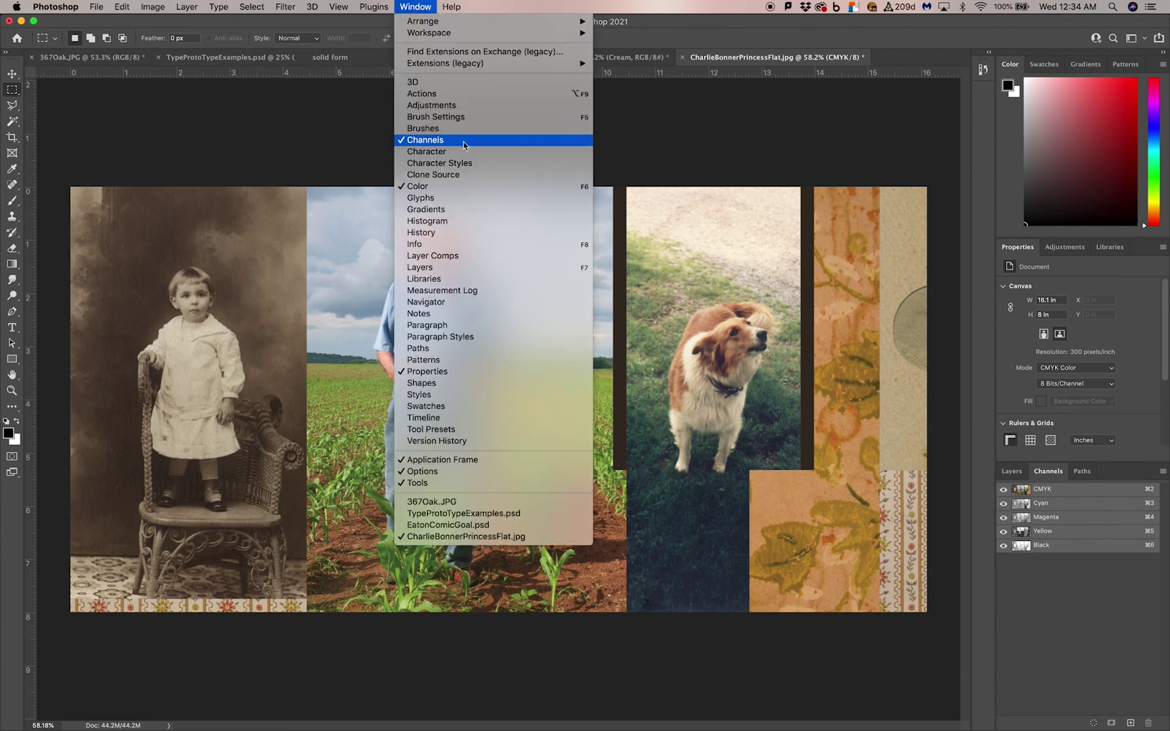
left_click(641, 171)
left_click(1045, 504)
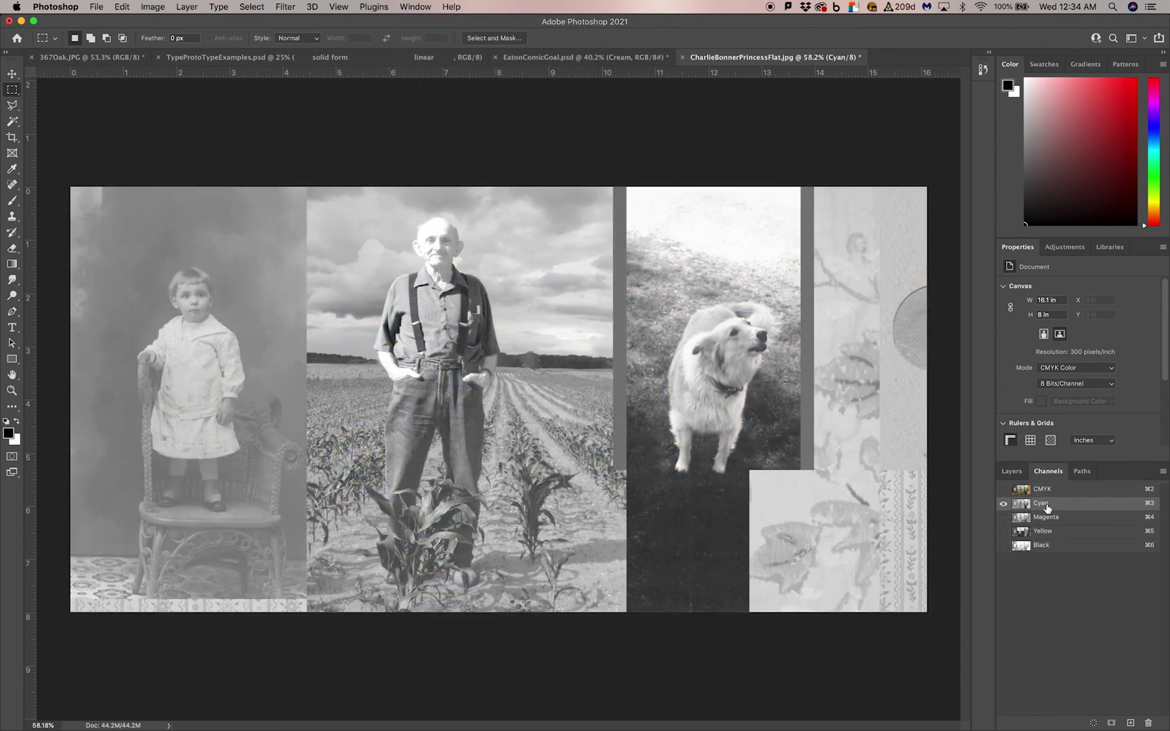
left_click(1003, 517)
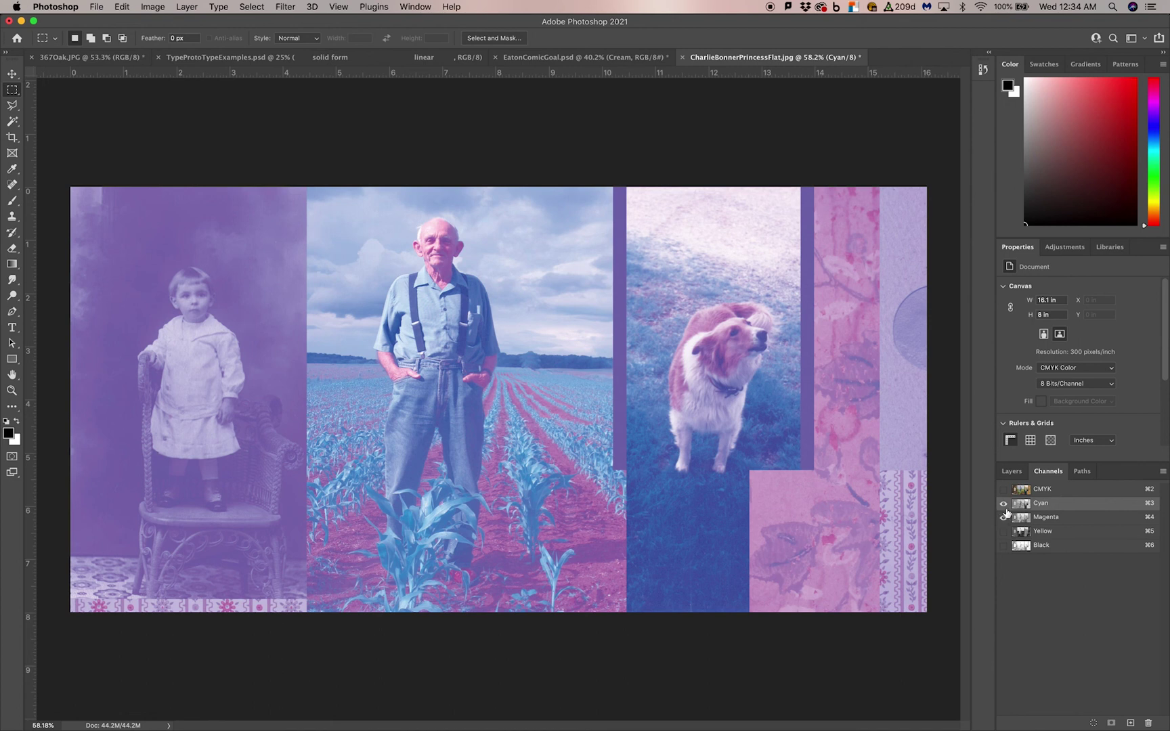
- Toggle the Yellow, Cyan and Black channels, finishing with Cyan shown alone via Cmd+3
left_click(1003, 531)
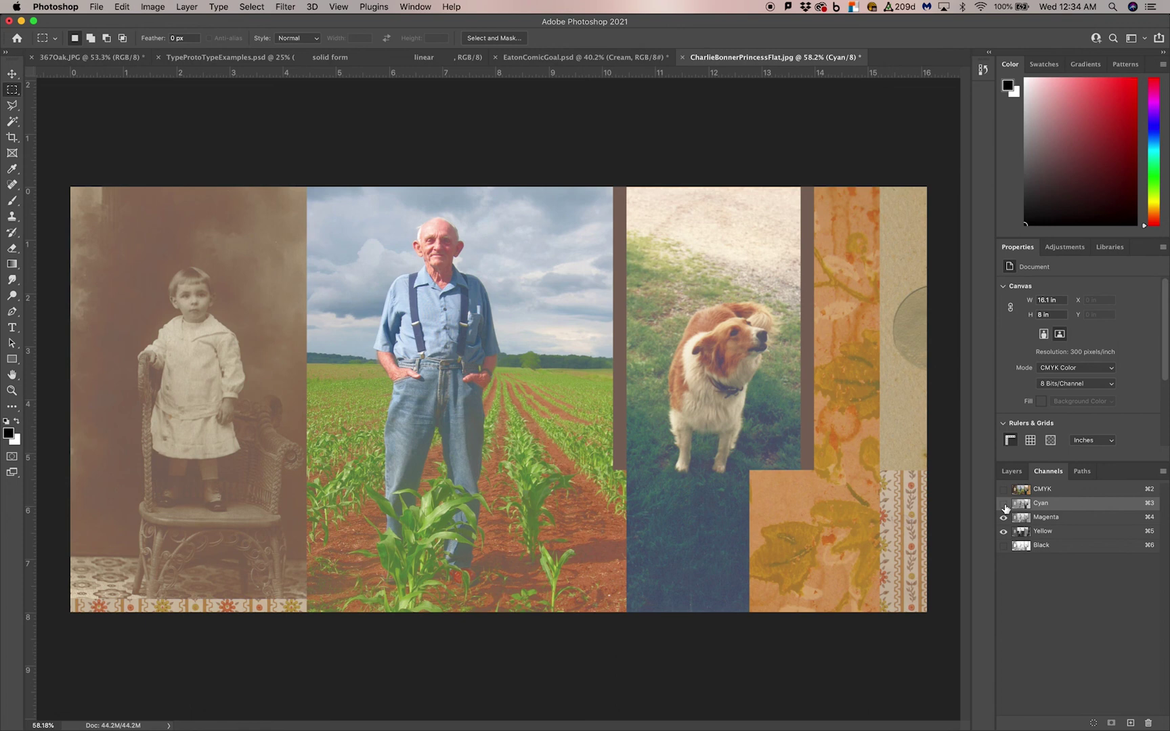
left_click(1003, 504)
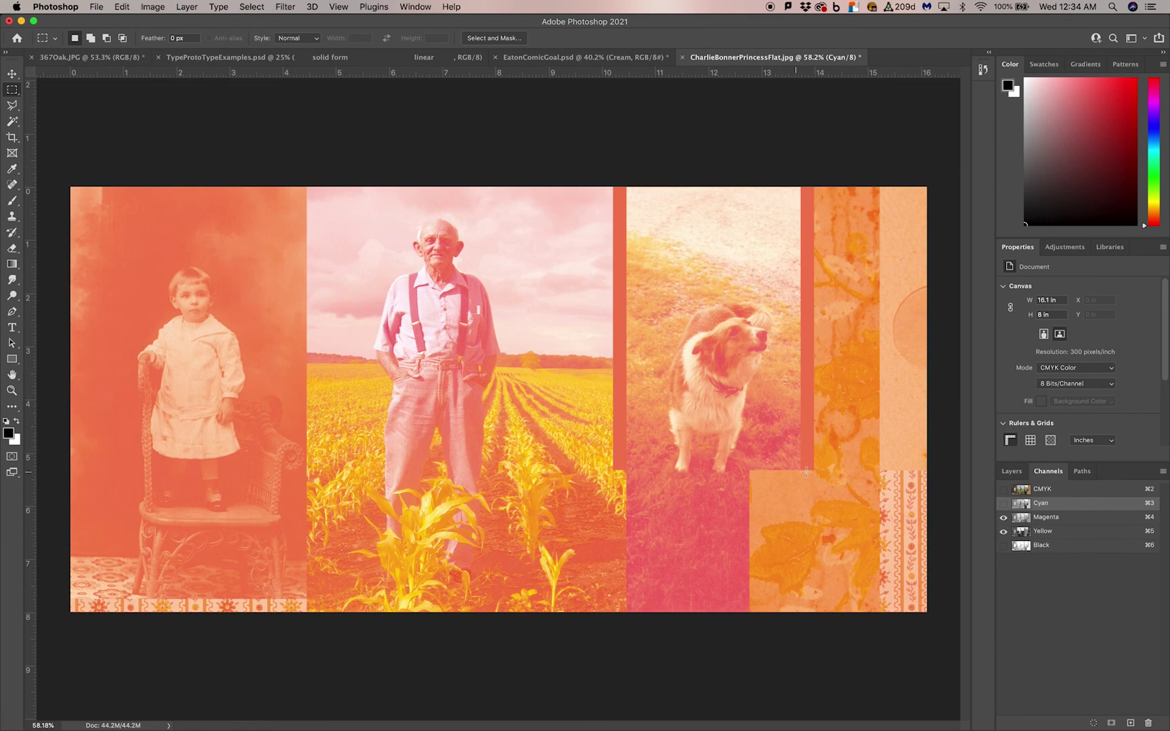
left_click(1003, 503)
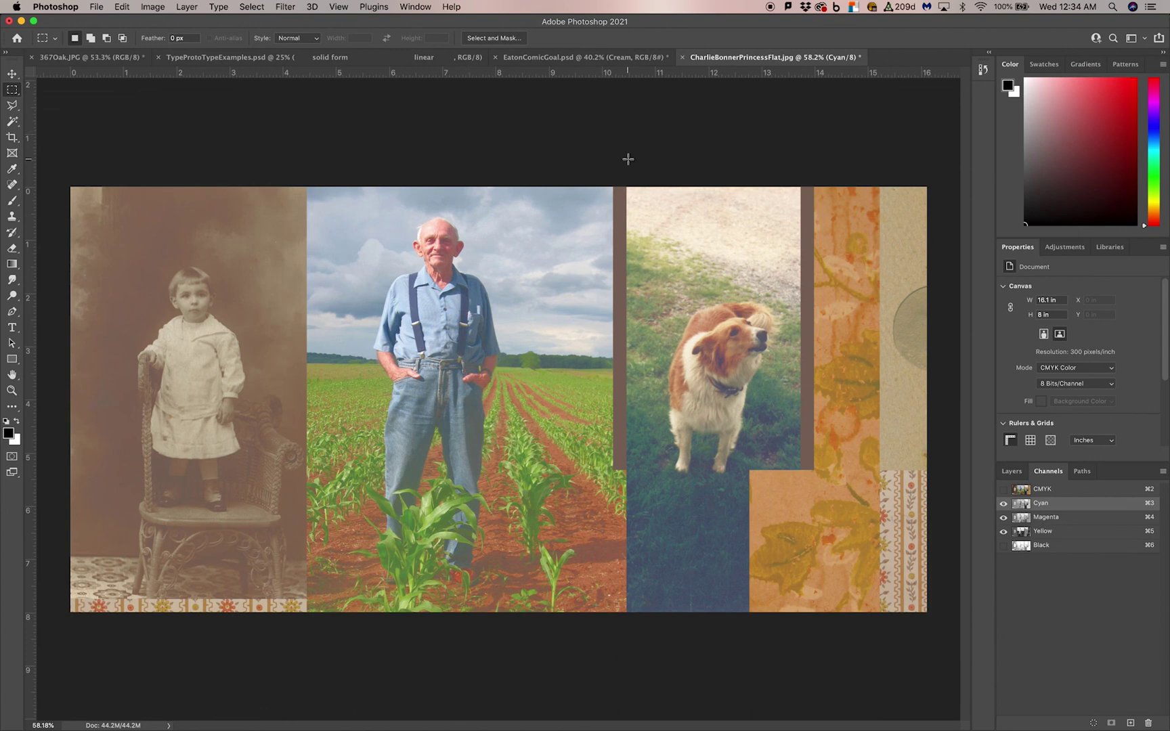
left_click(1003, 546)
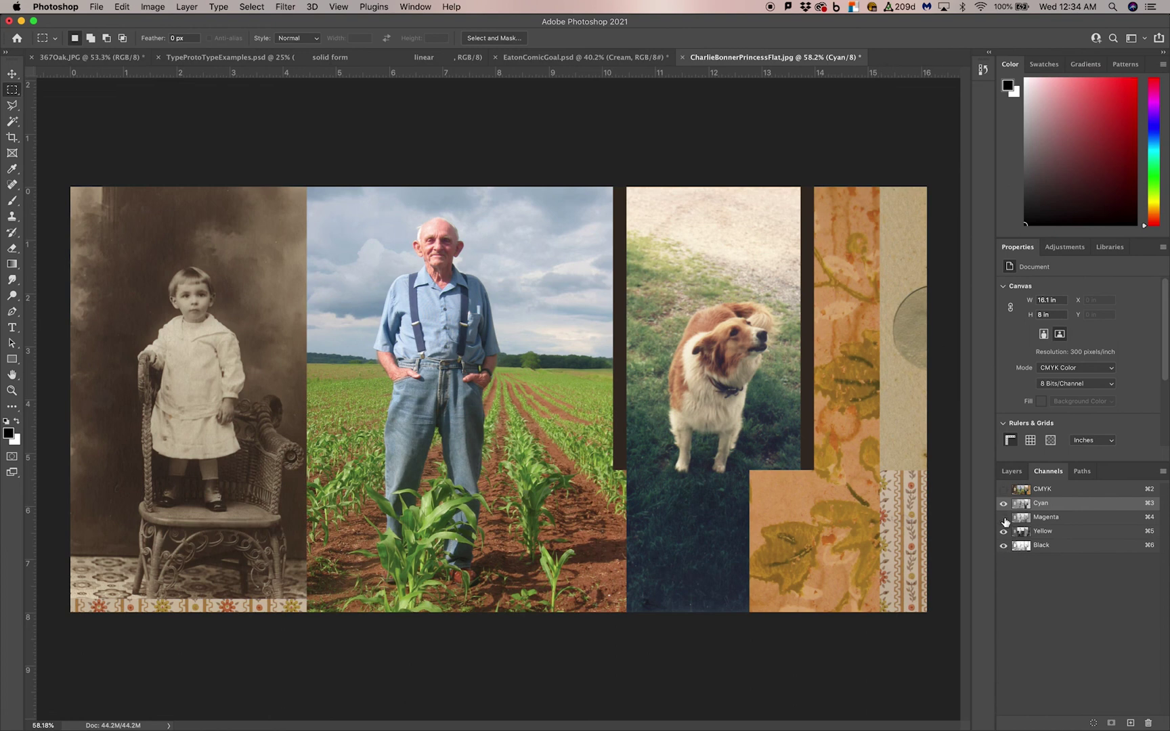
key("super+3")
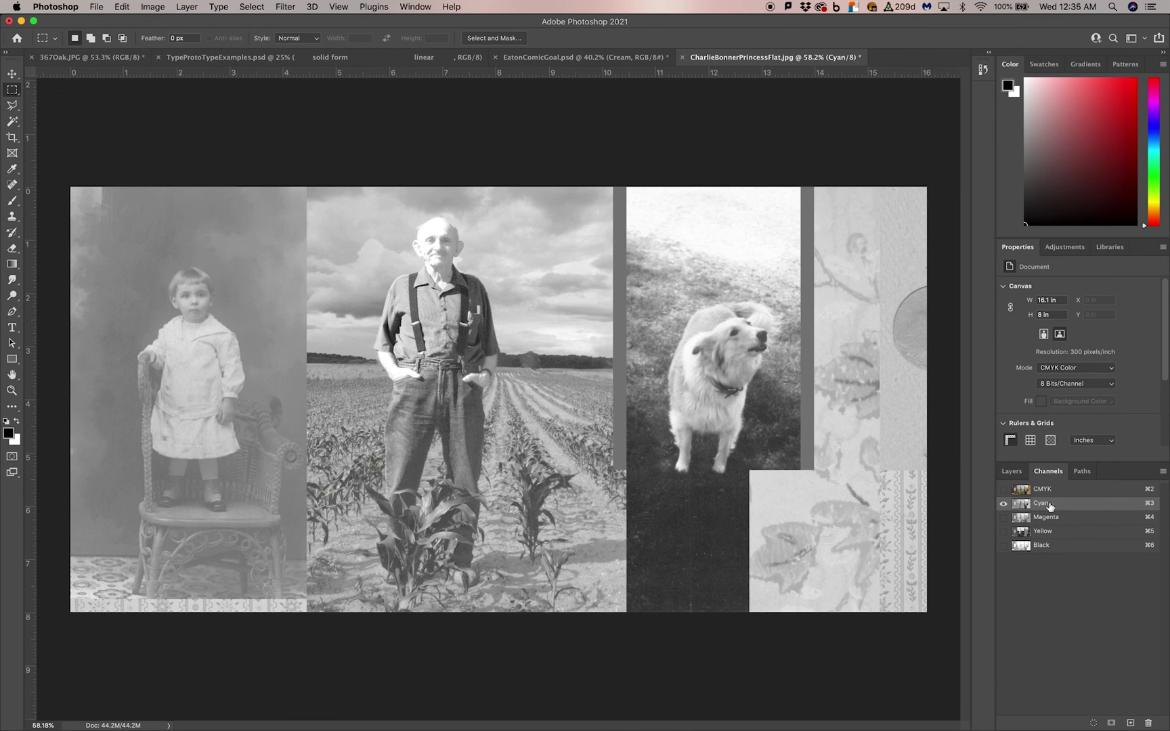
- Copy the whole Cyan channel into a new 4830 × 2400 grayscale document as Layer 1
key("super+a")
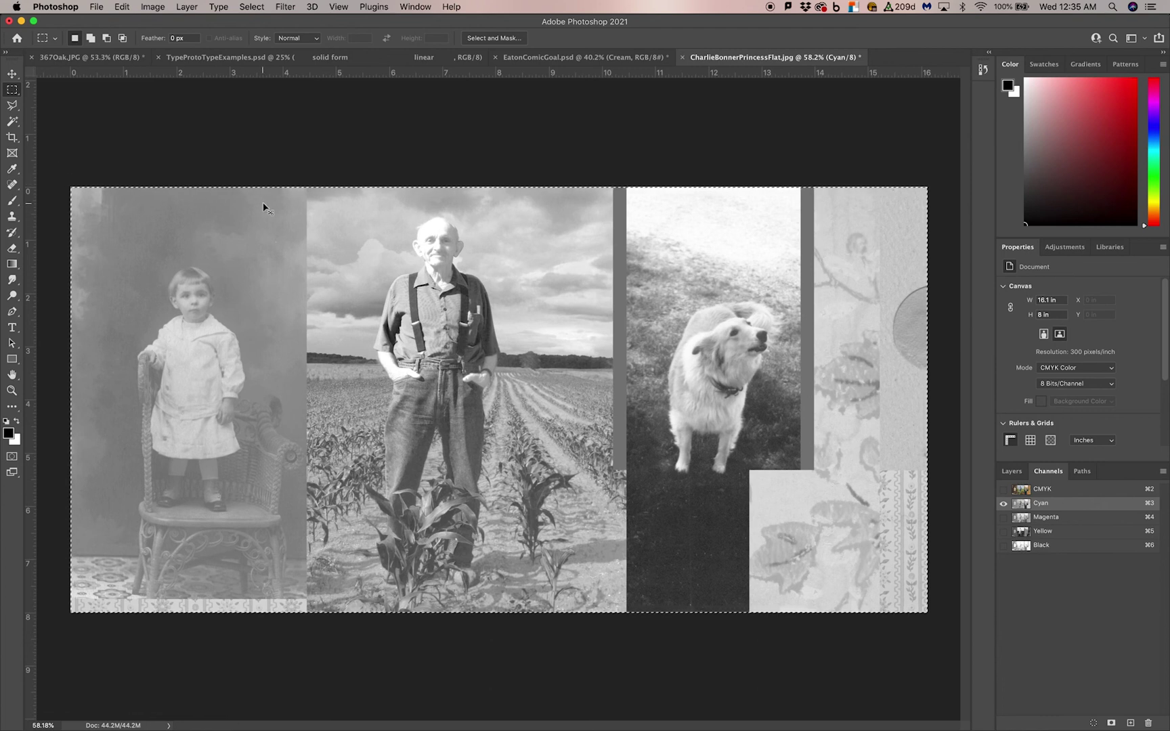
key("super+n")
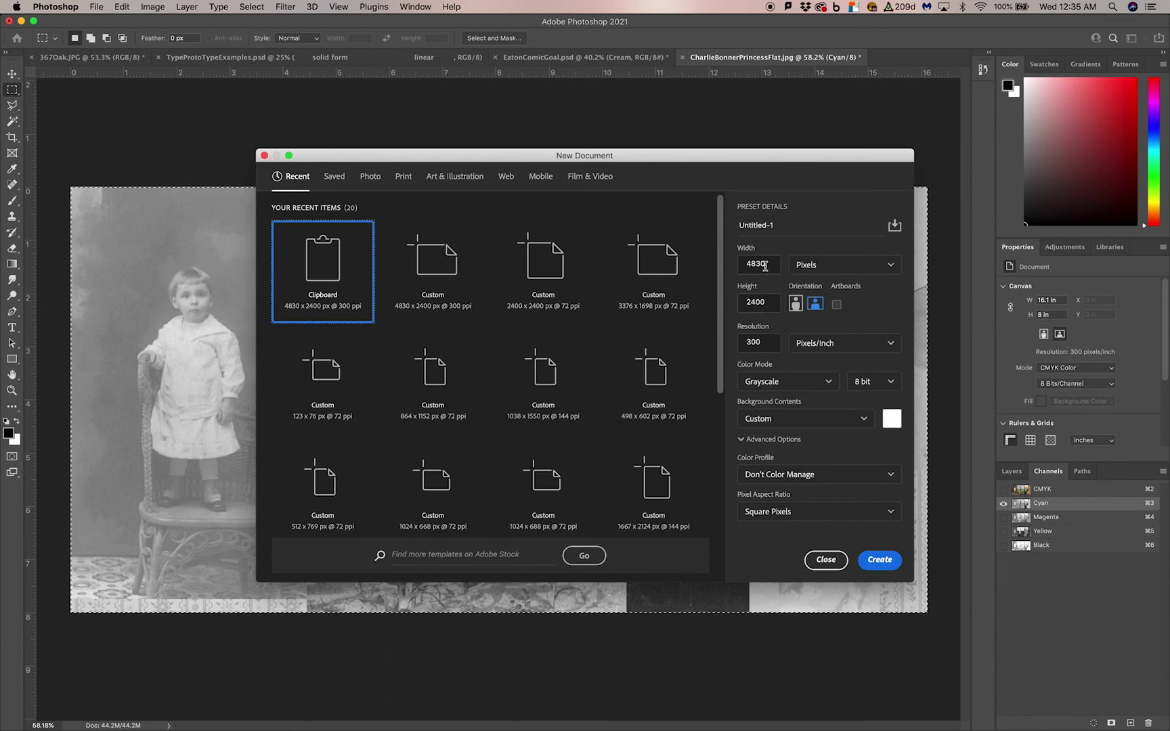
left_click(894, 560)
key("super+v")
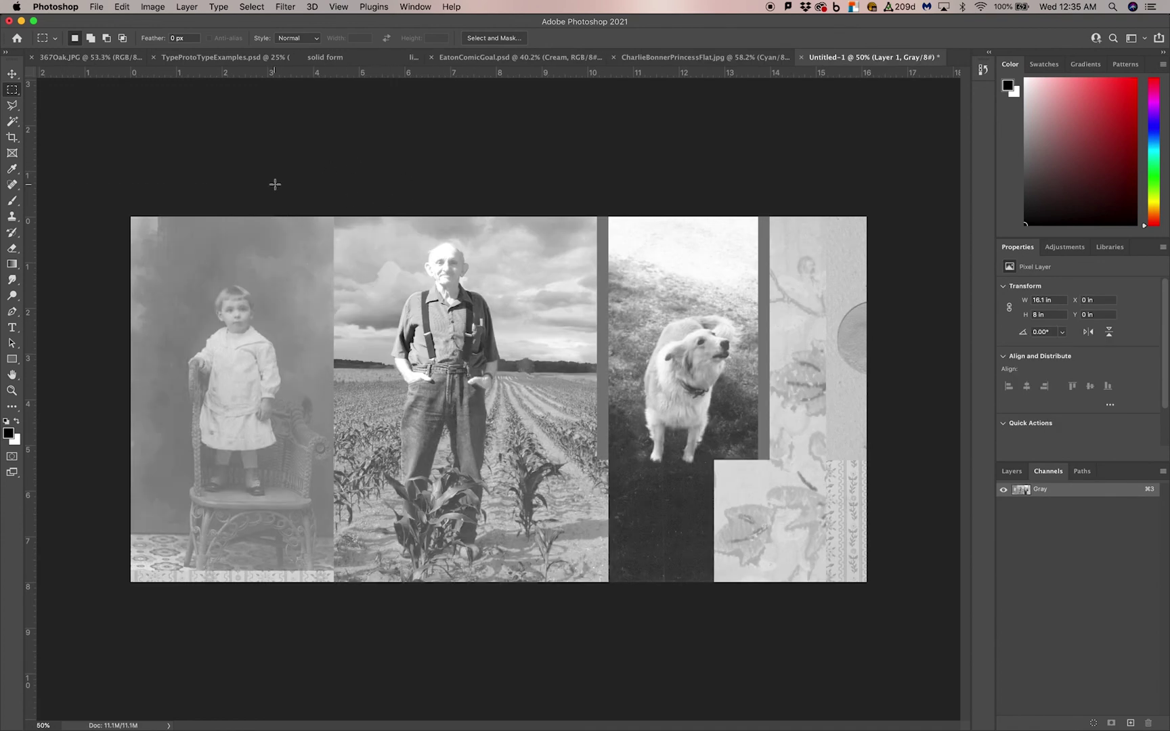
- Flatten Untitled-1 for Bitmap conversion at 300 Pixels/Inch using the Halftone Screen method
left_click(150, 5)
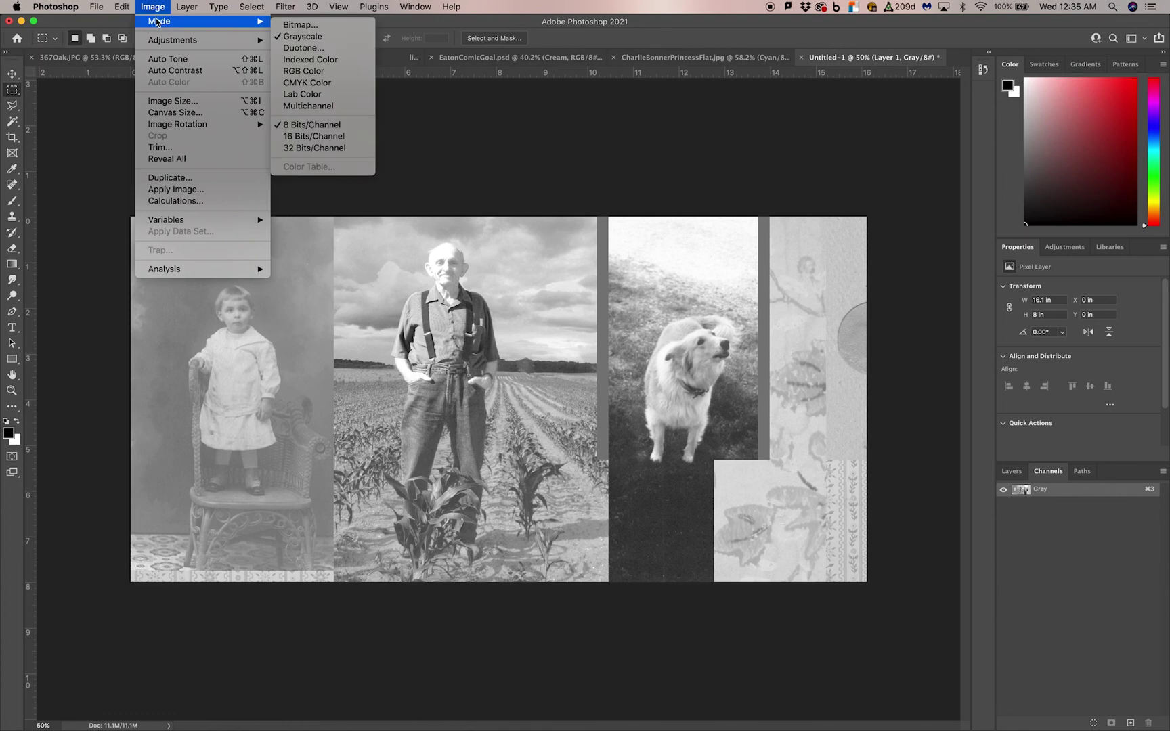
mouse_move(262, 23)
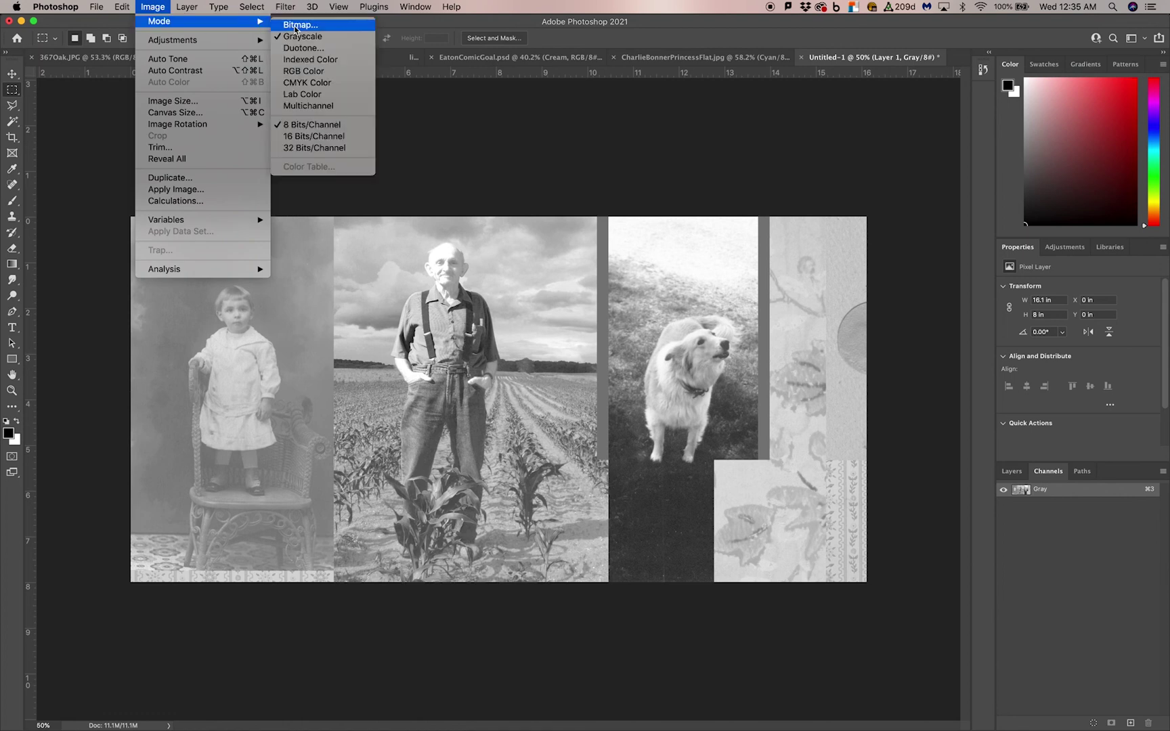
left_click(295, 25)
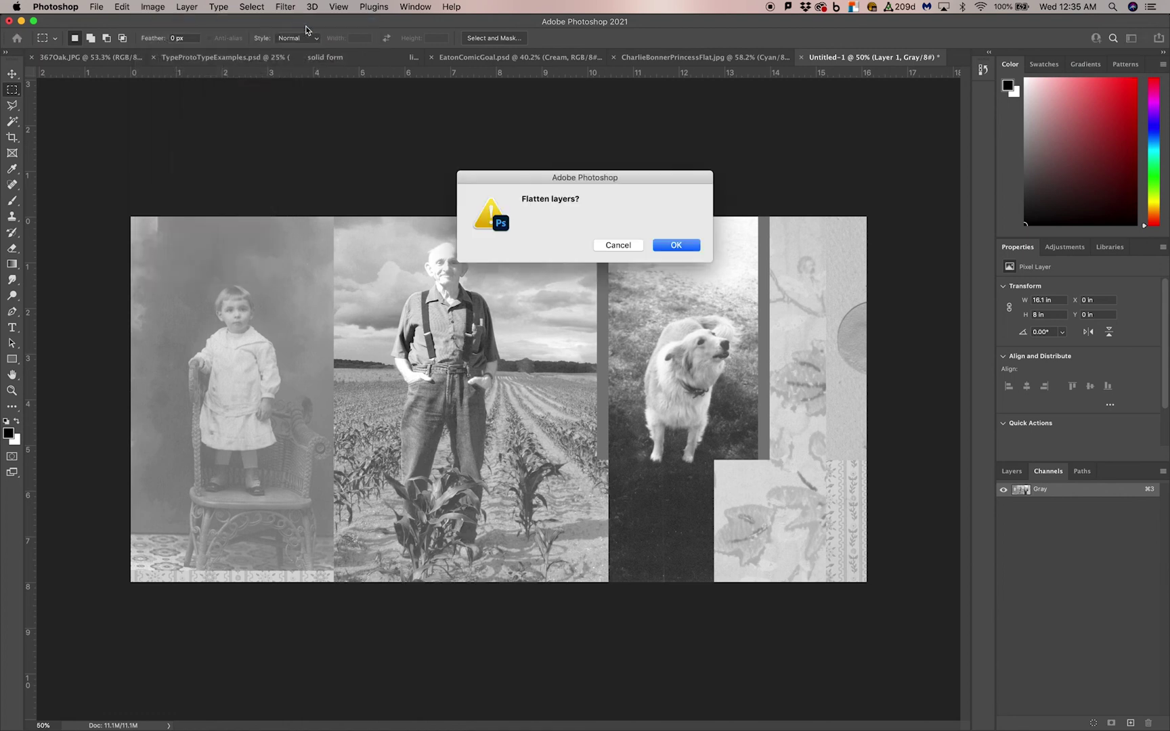
left_click(677, 249)
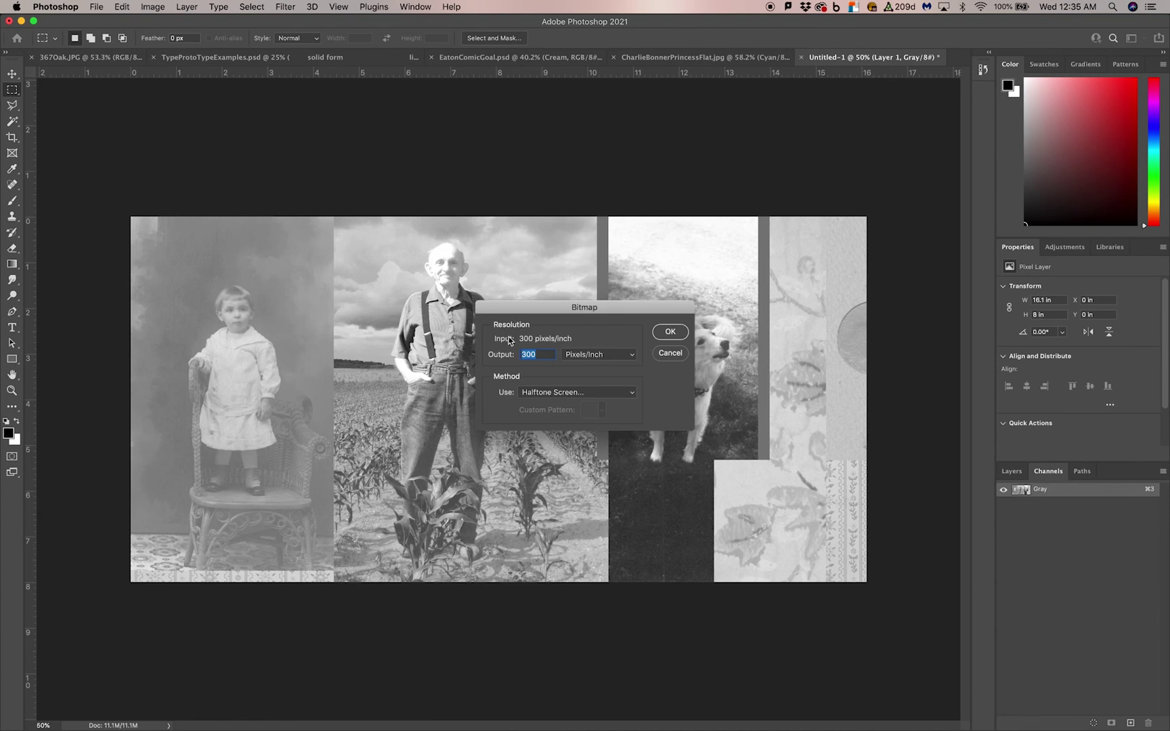
left_click_drag(521, 313, 441, 97)
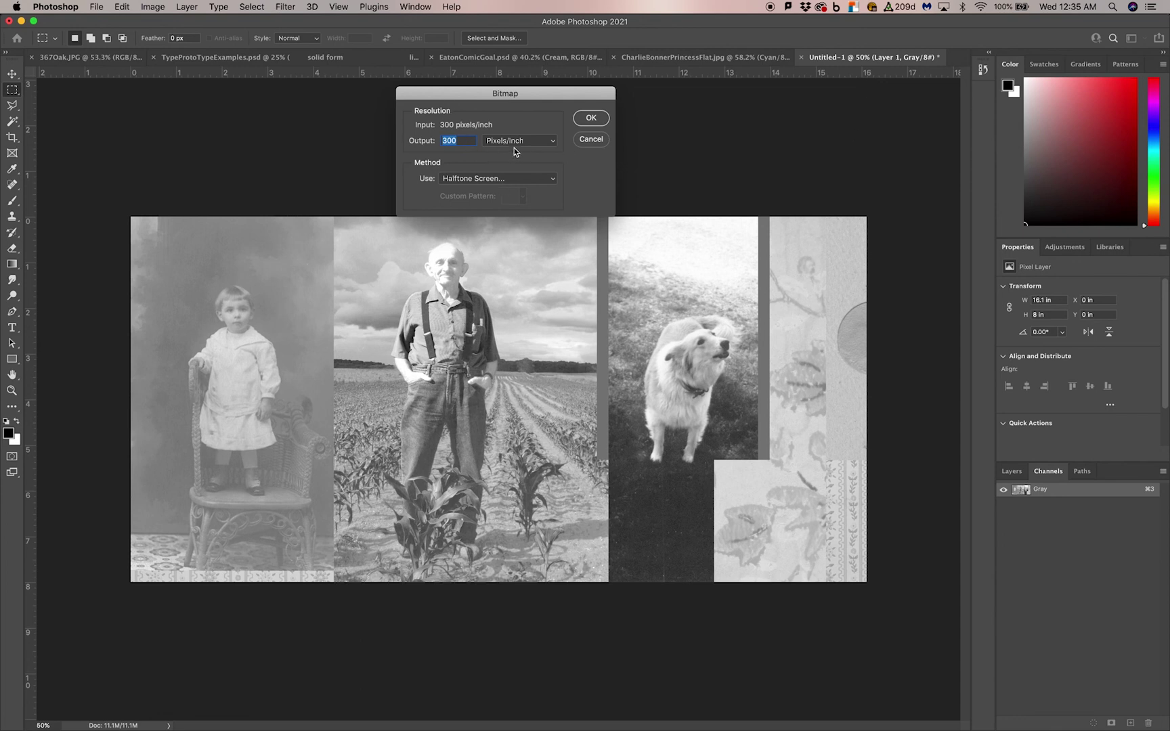
left_click_drag(563, 96, 558, 92)
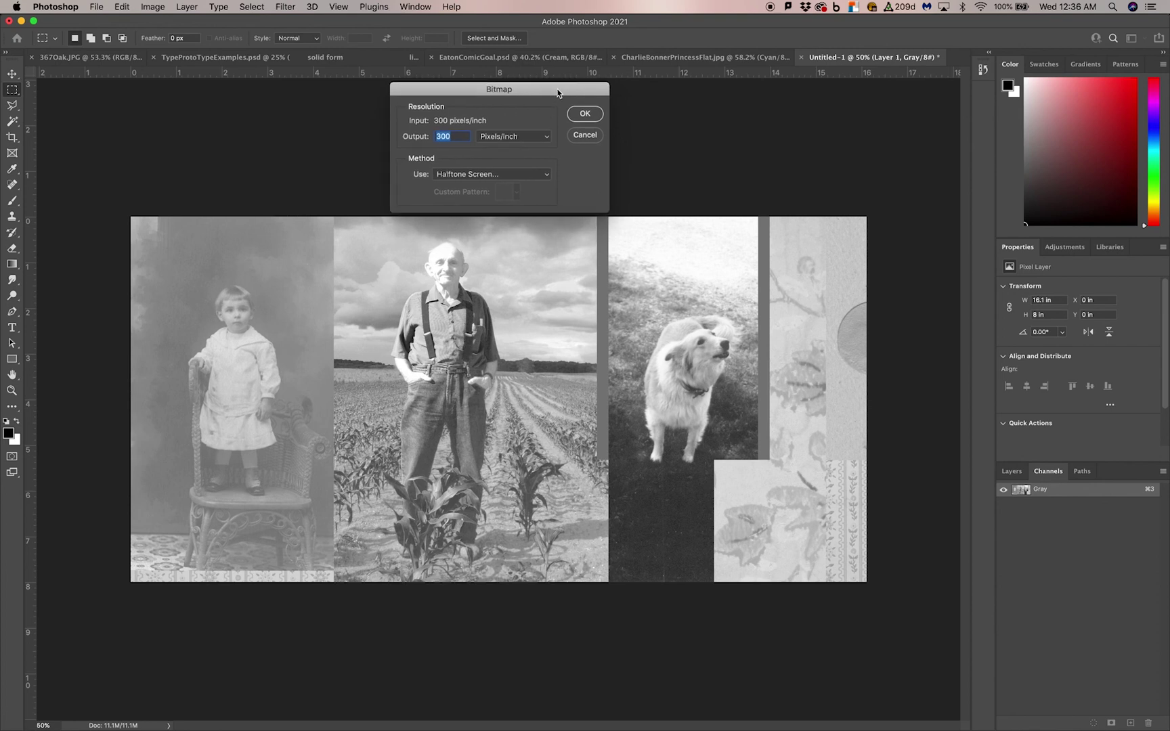
left_click(479, 174)
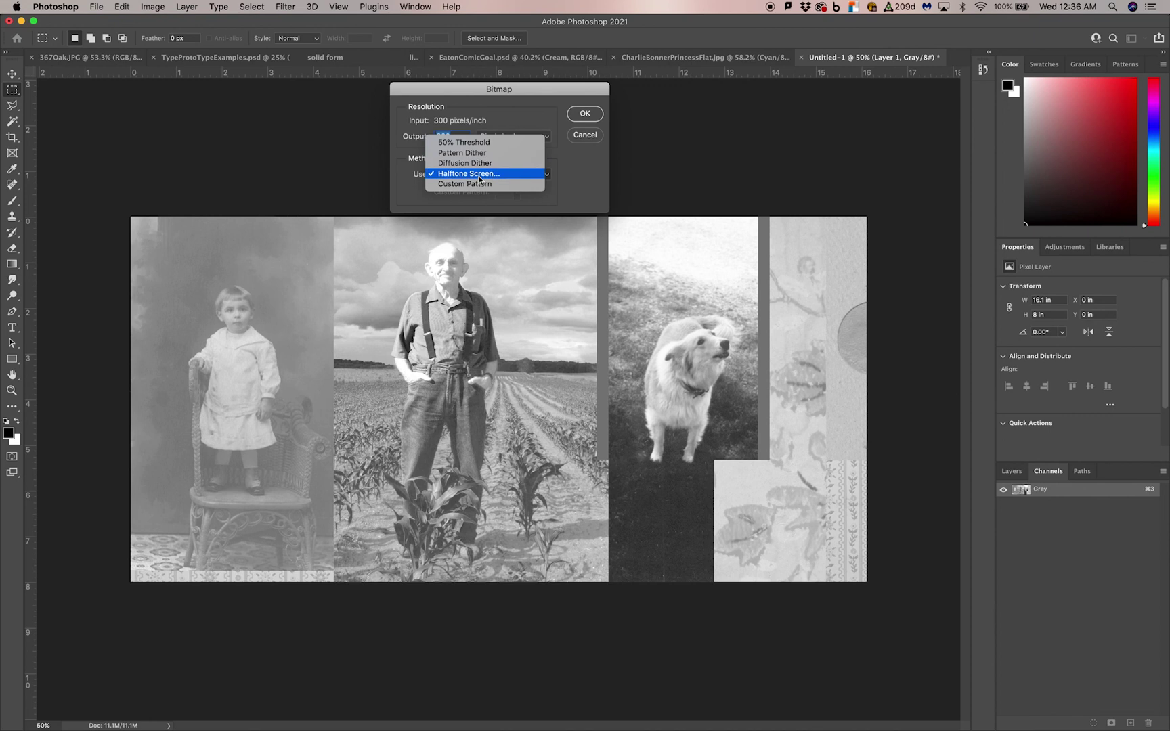
left_click(481, 173)
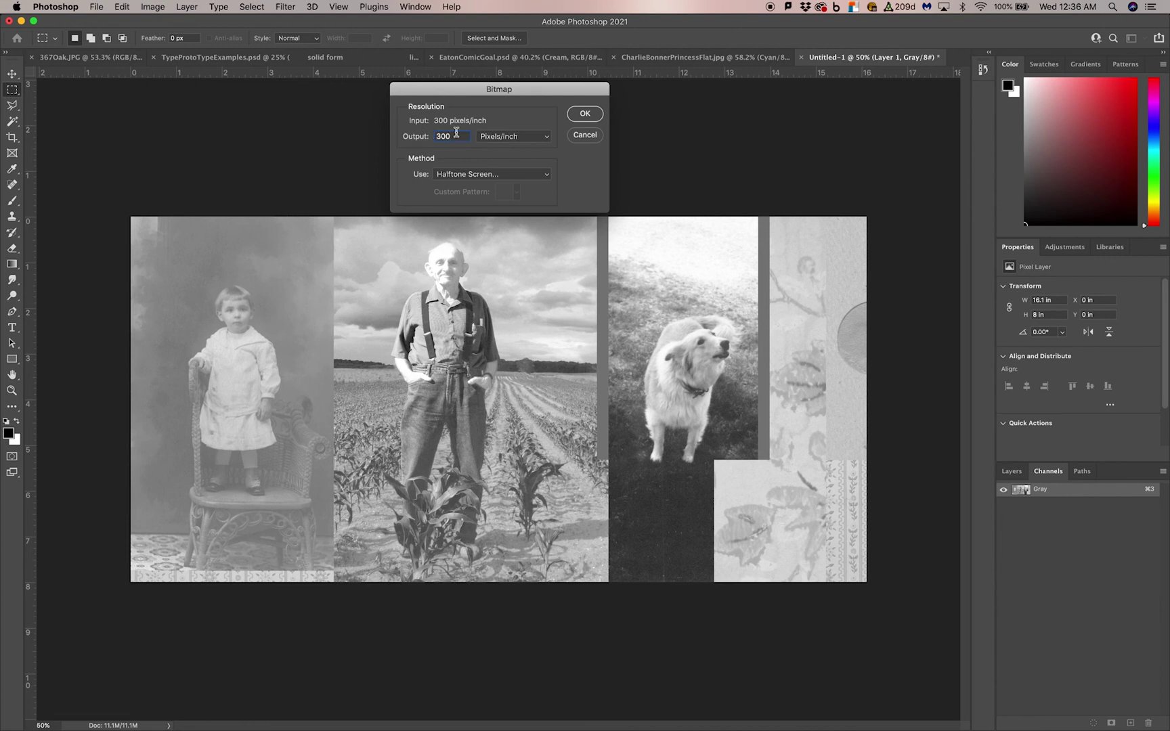
- Set the halftone screen to Ellipse dots, 24 lines/inch frequency and a 15-degree angle
left_click(583, 115)
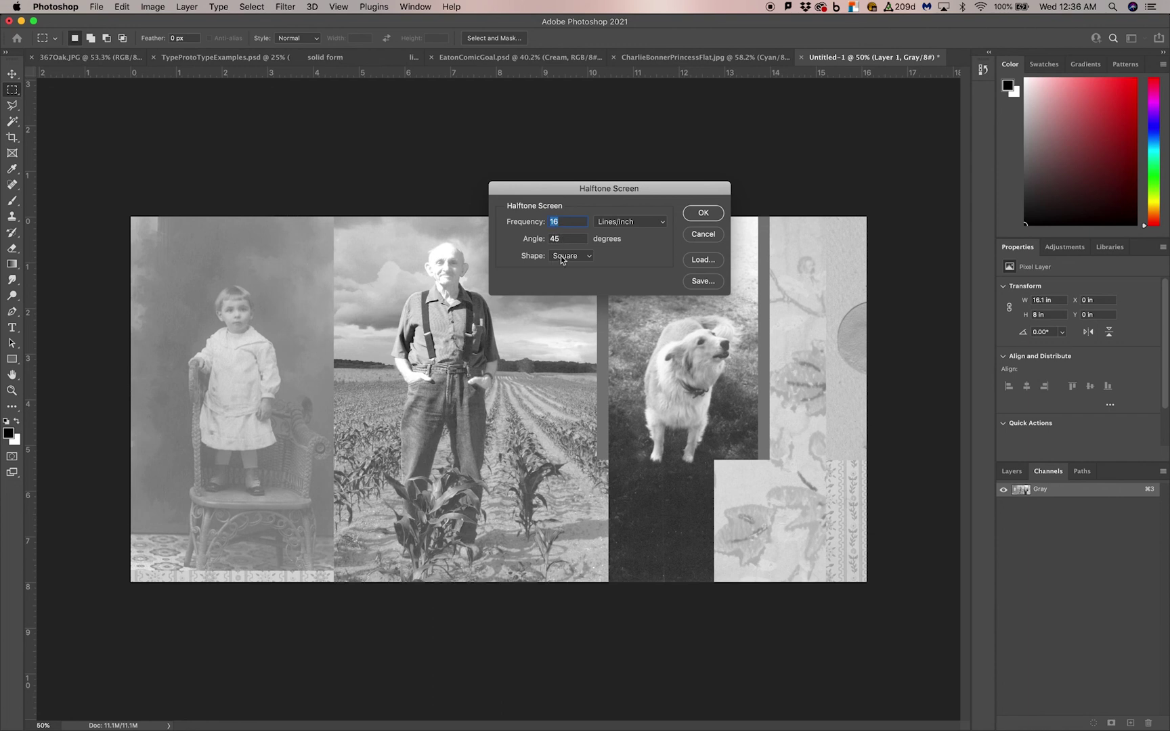
left_click(588, 258)
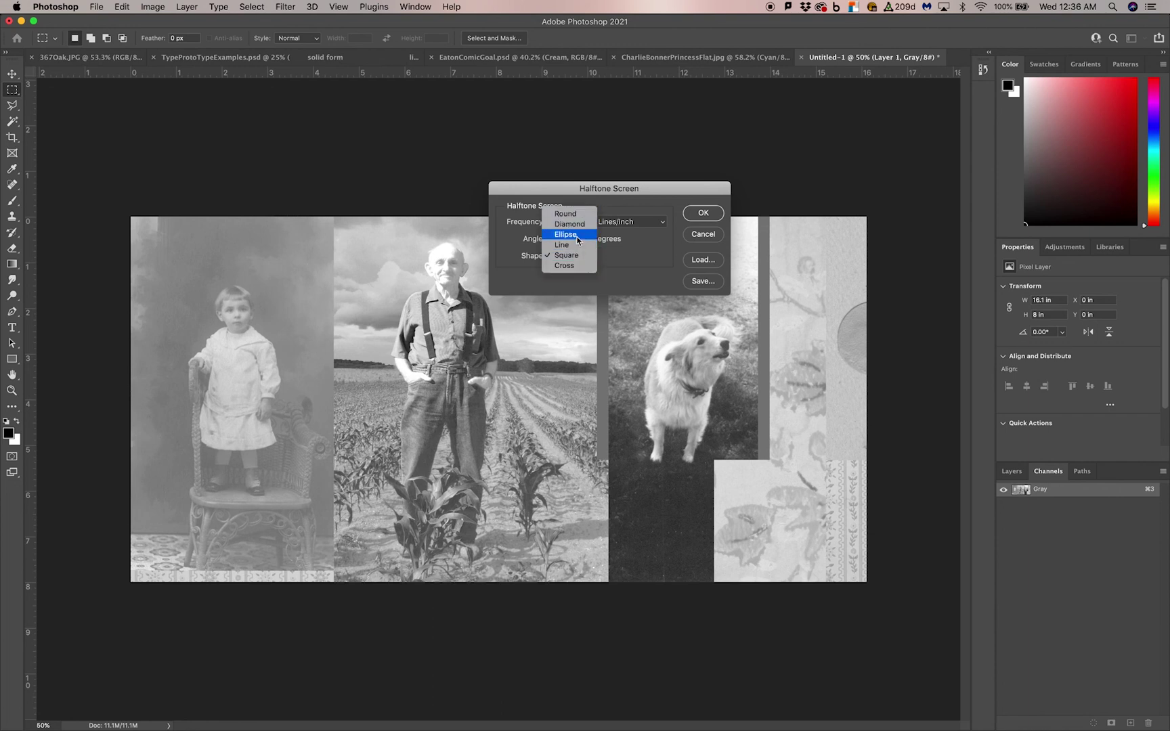
left_click(578, 237)
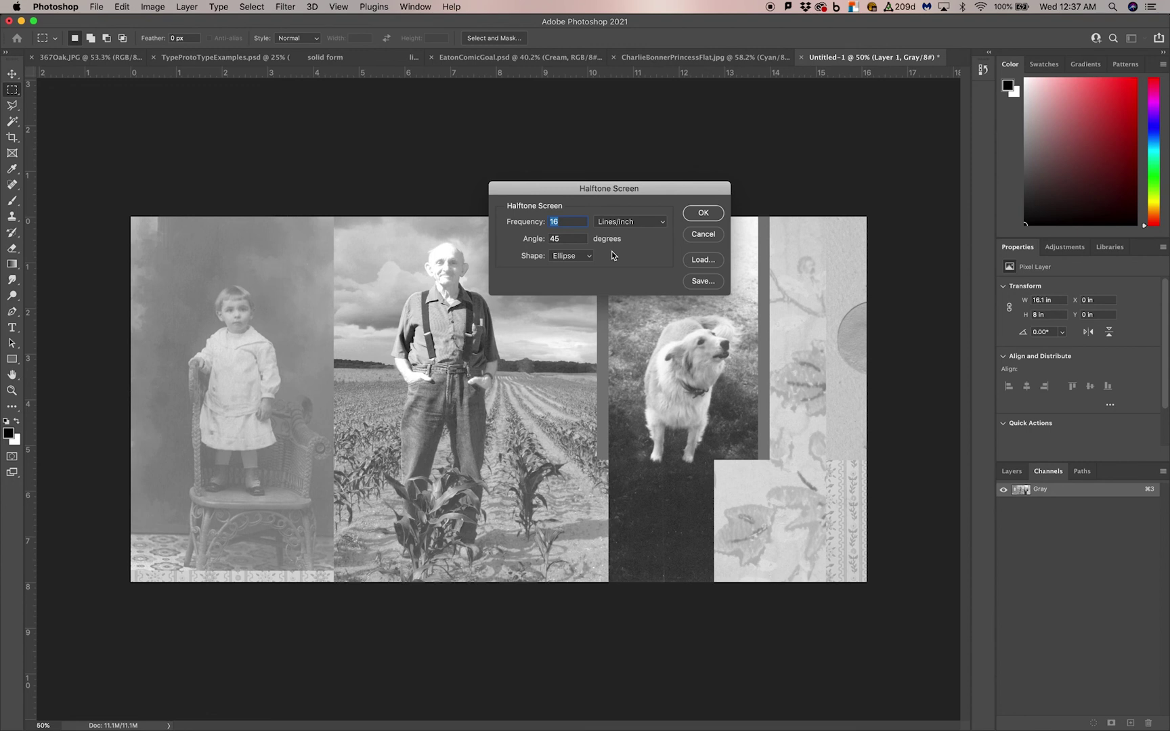
type("24")
double_click(568, 238)
type("1")
- Apply the halftone to make Untitled-1 a bitmap, zoom out, and select all of it
left_click(702, 212)
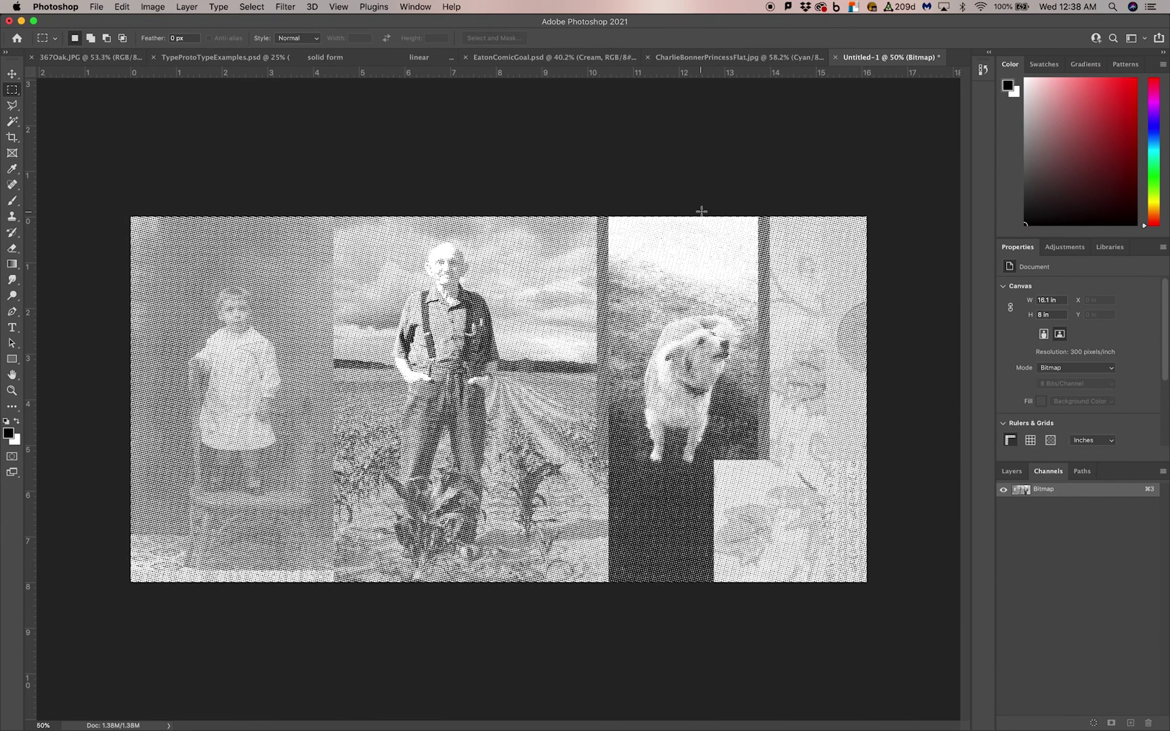
scroll(517, 341, "up", 5)
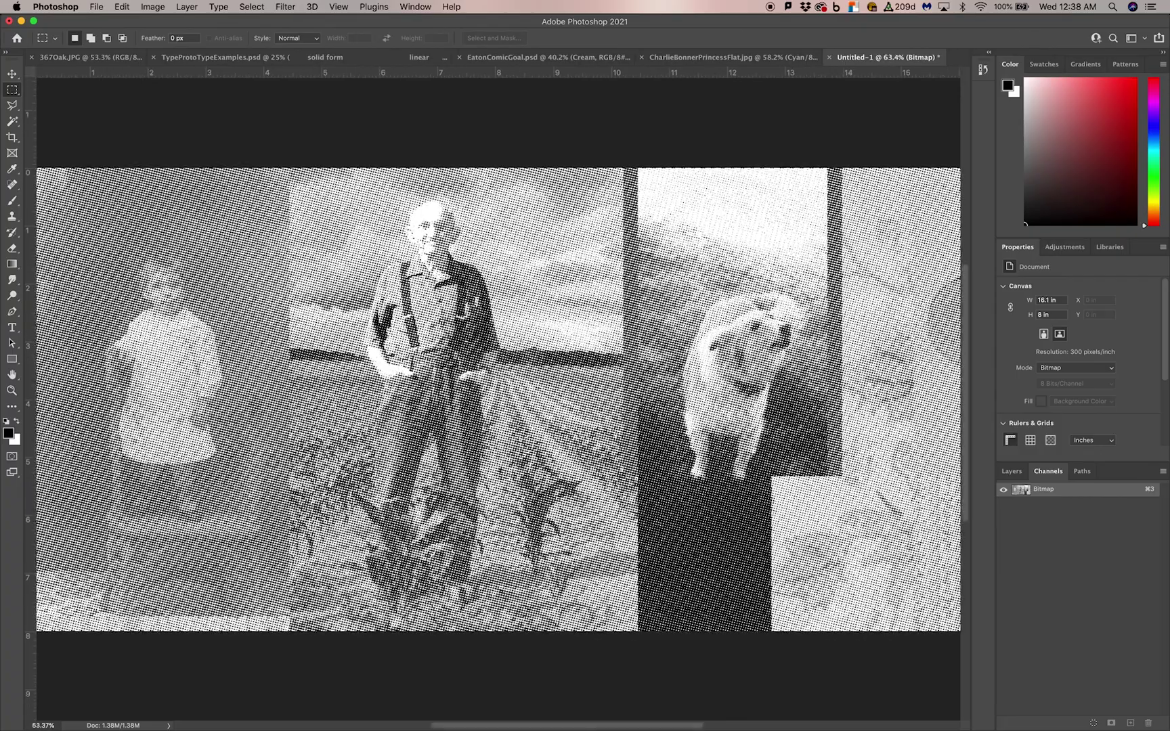
scroll(517, 340, "up", 4)
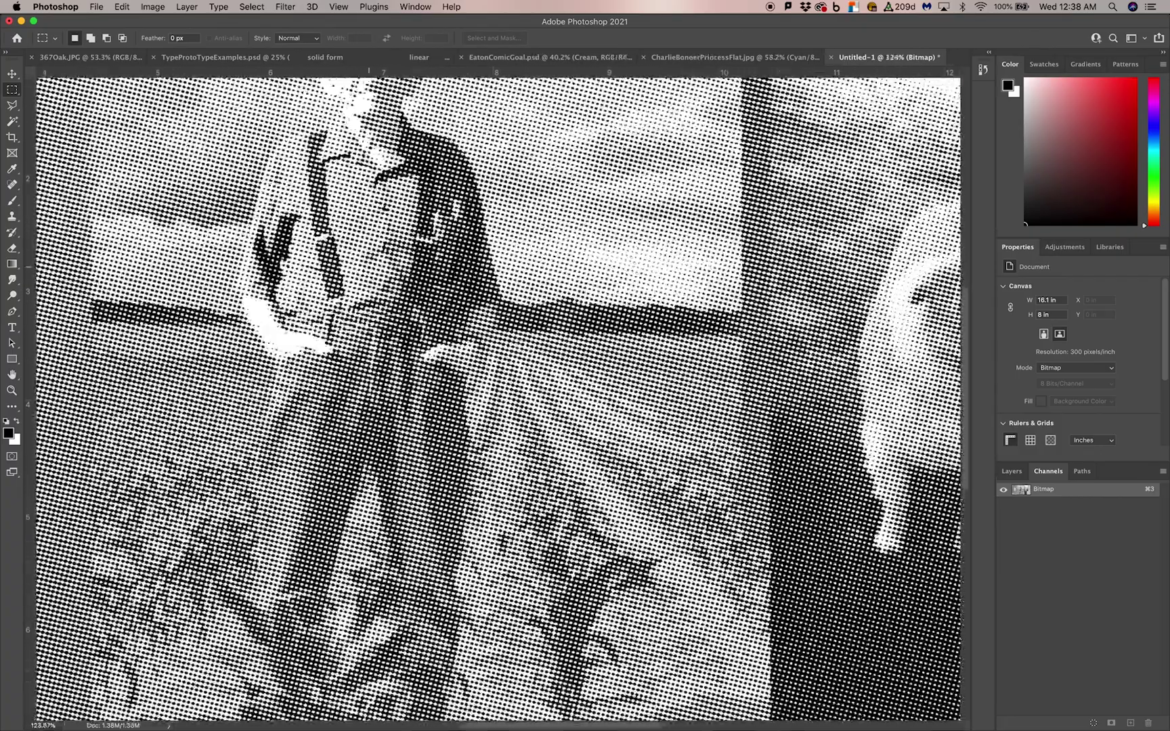
scroll(501, 404, "up", 4)
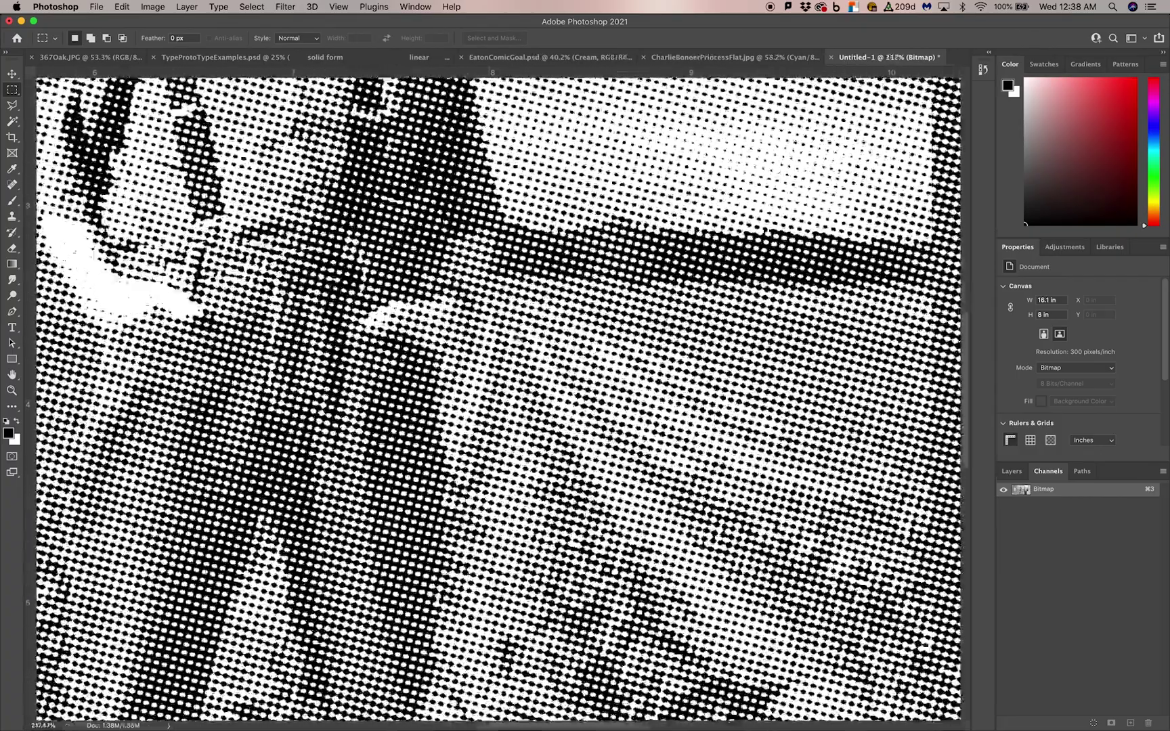
scroll(332, 404, "down", 6)
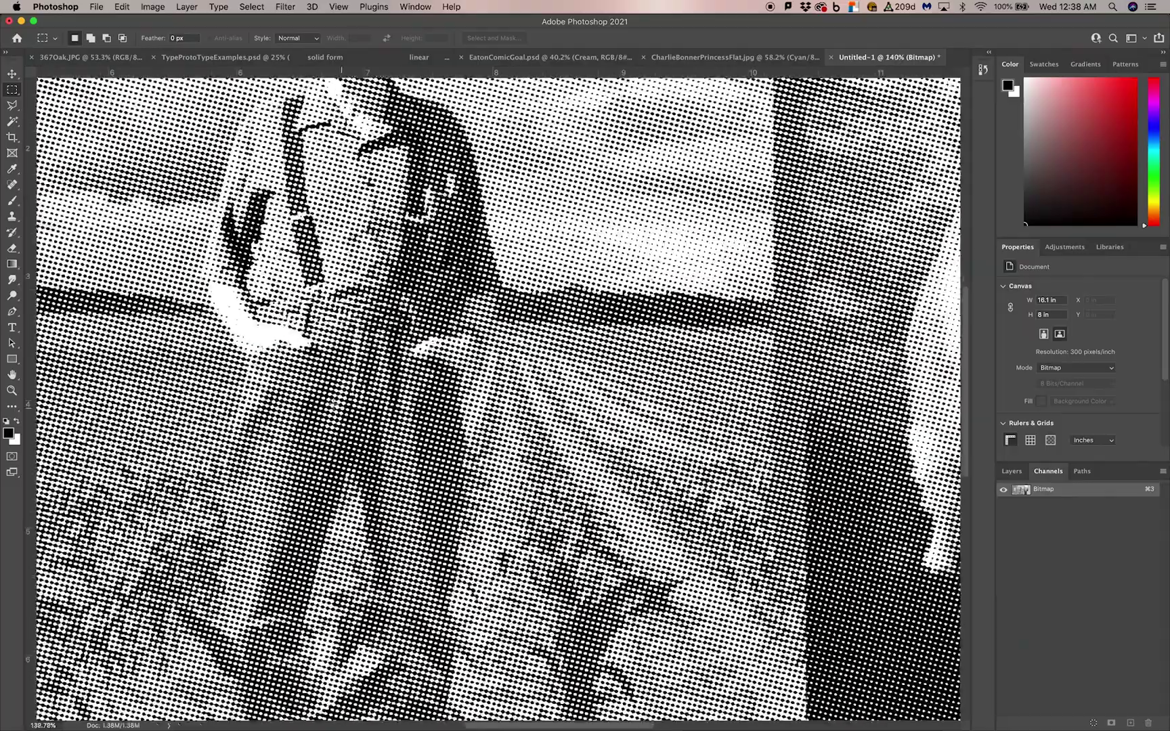
scroll(474, 473, "up", 5)
scroll(497, 400, "down", 3)
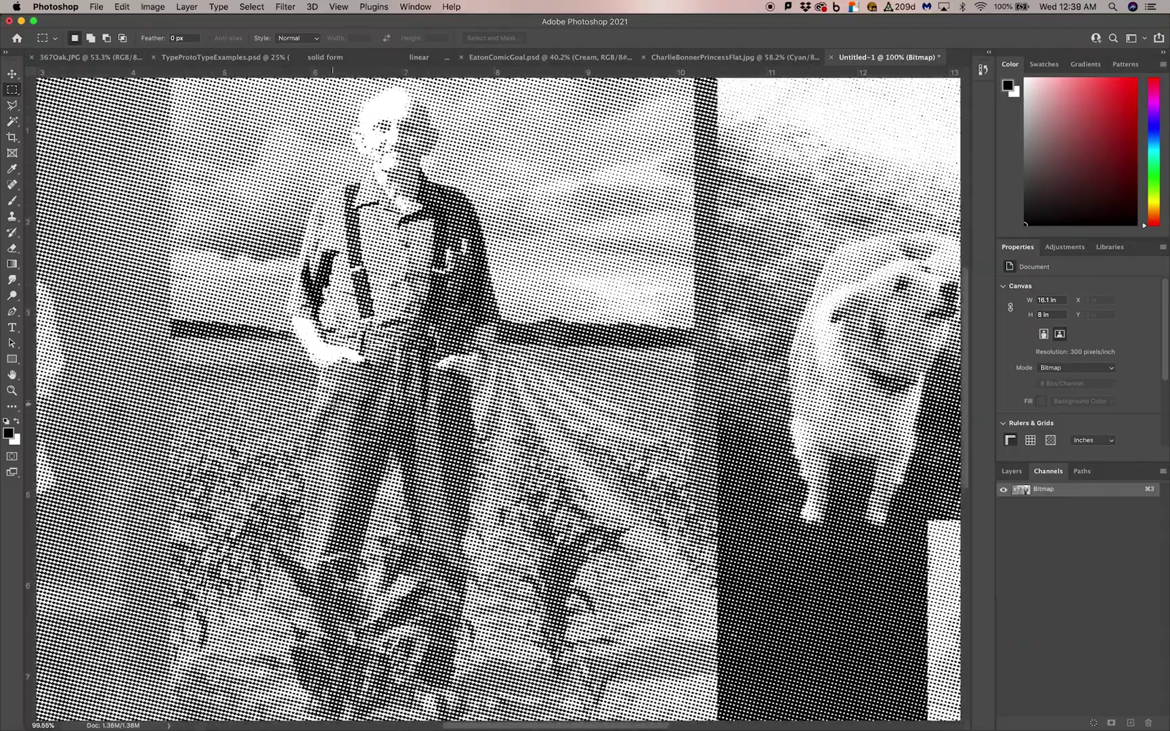
scroll(498, 400, "up", 2)
scroll(310, 395, "down", 3)
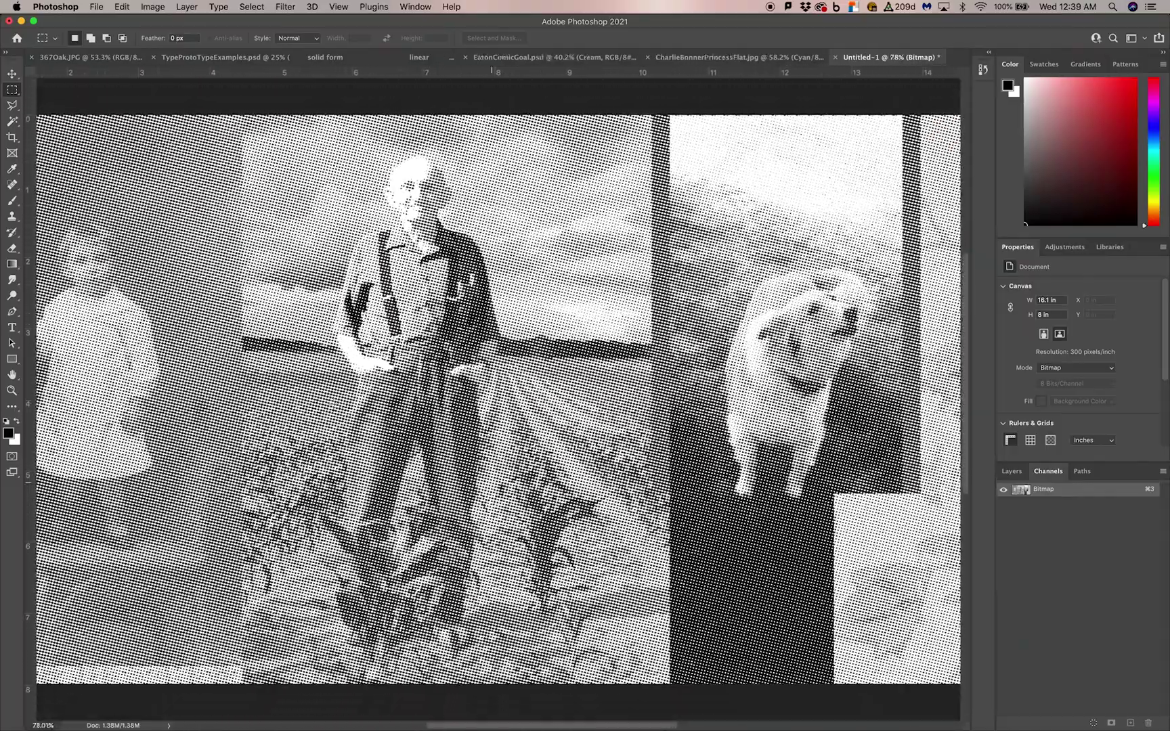
scroll(309, 395, "up", 3)
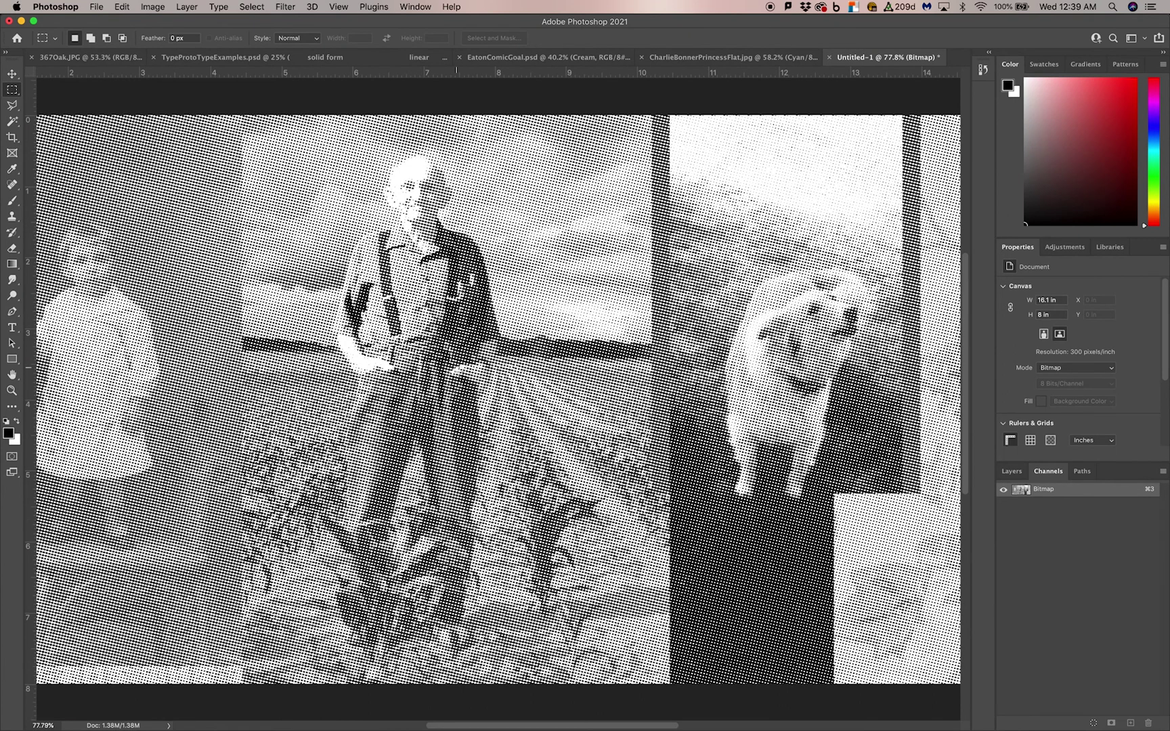
scroll(464, 388, "down", 2)
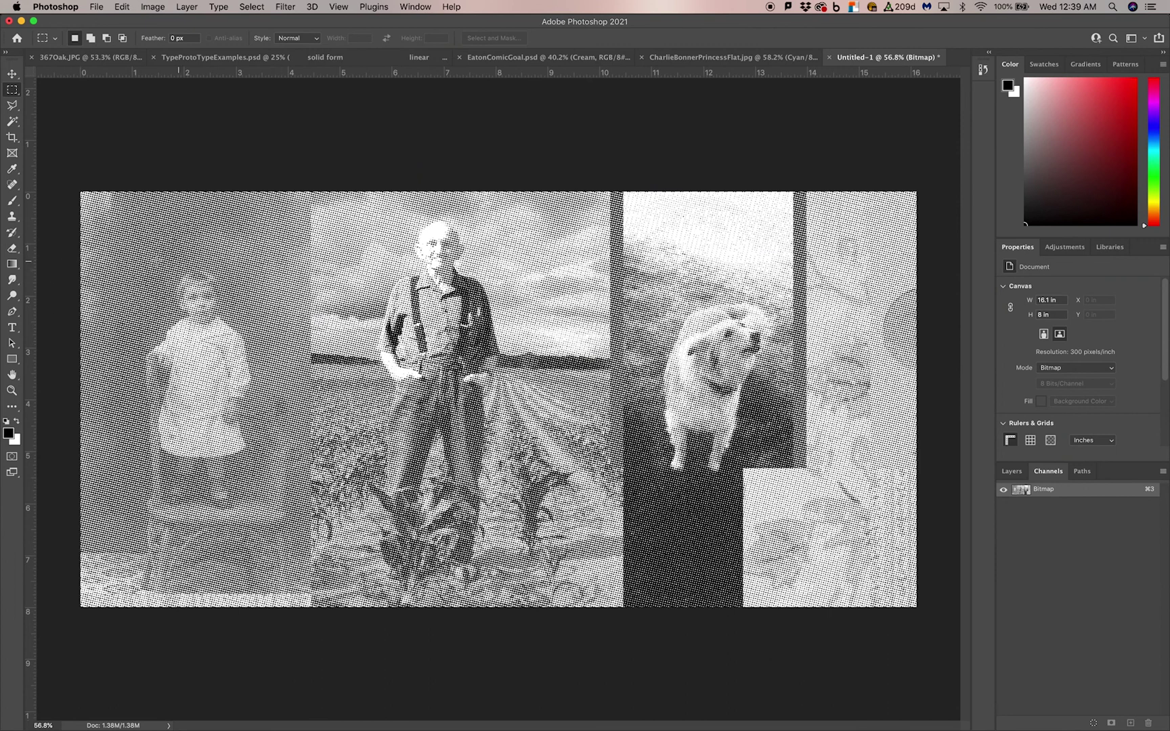
key("super+a")
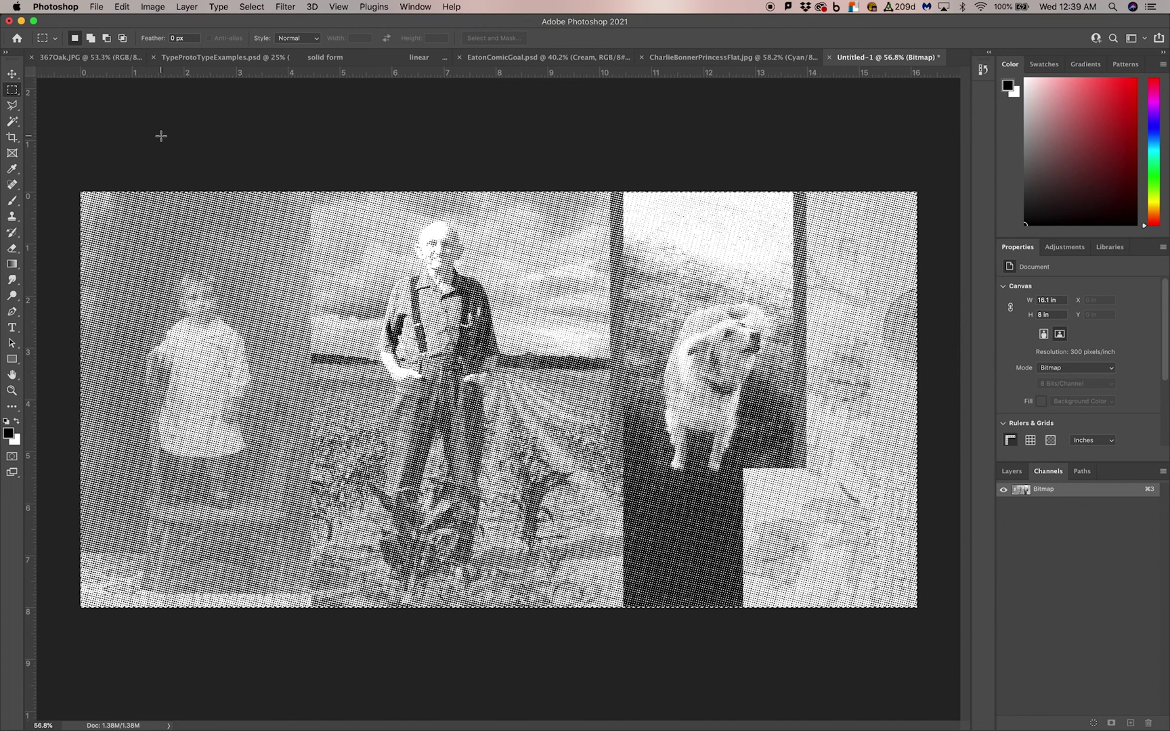
- Paste the halftone into the collage's Cyan channel, then show and target Magenta and zoom in
left_click(707, 58)
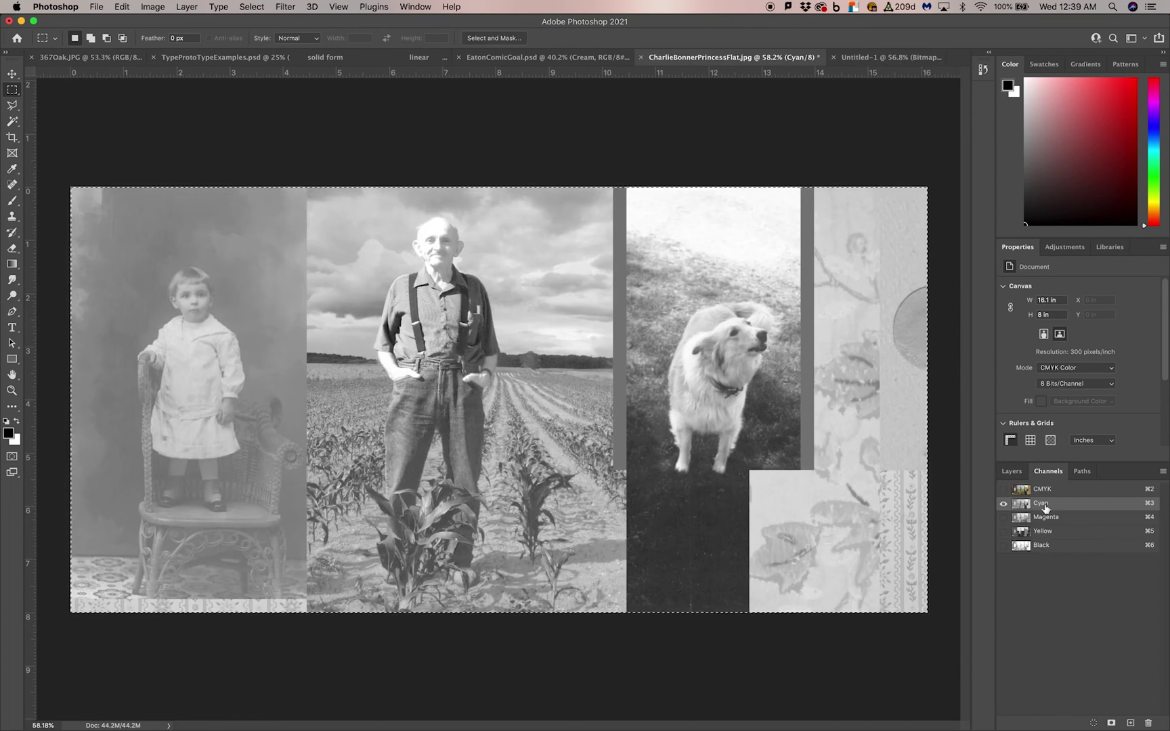
key("super+shift+z")
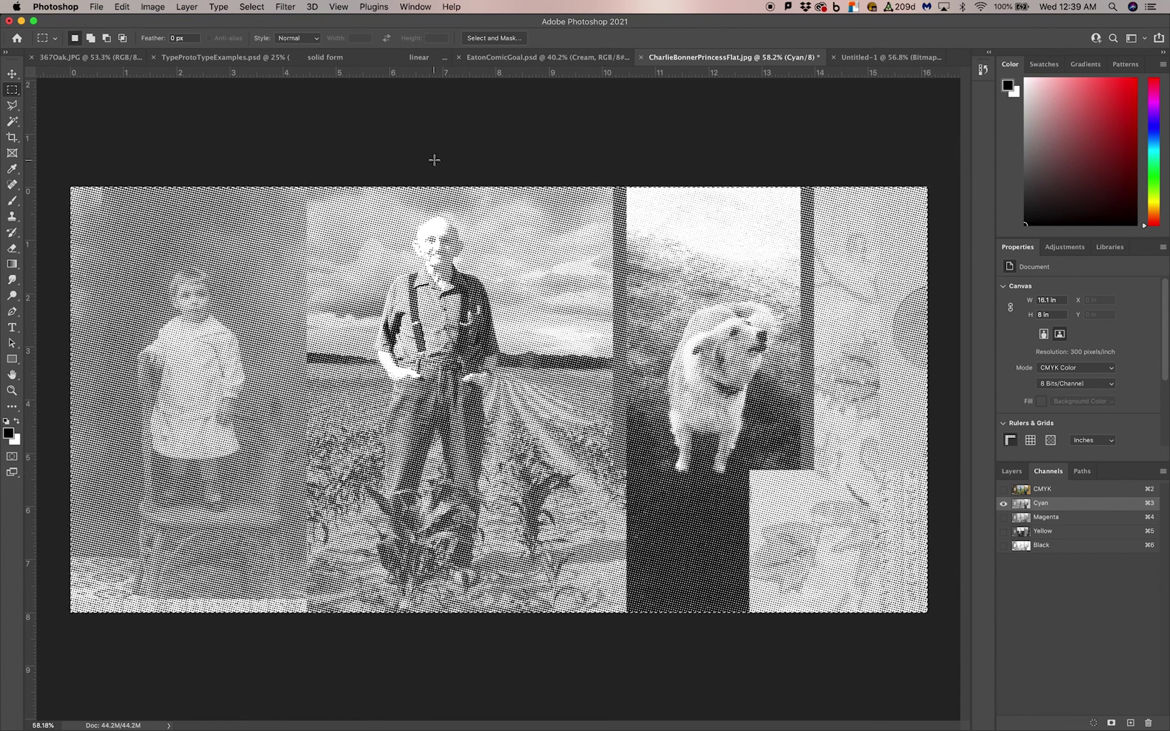
left_click(1004, 517)
left_click(1019, 517)
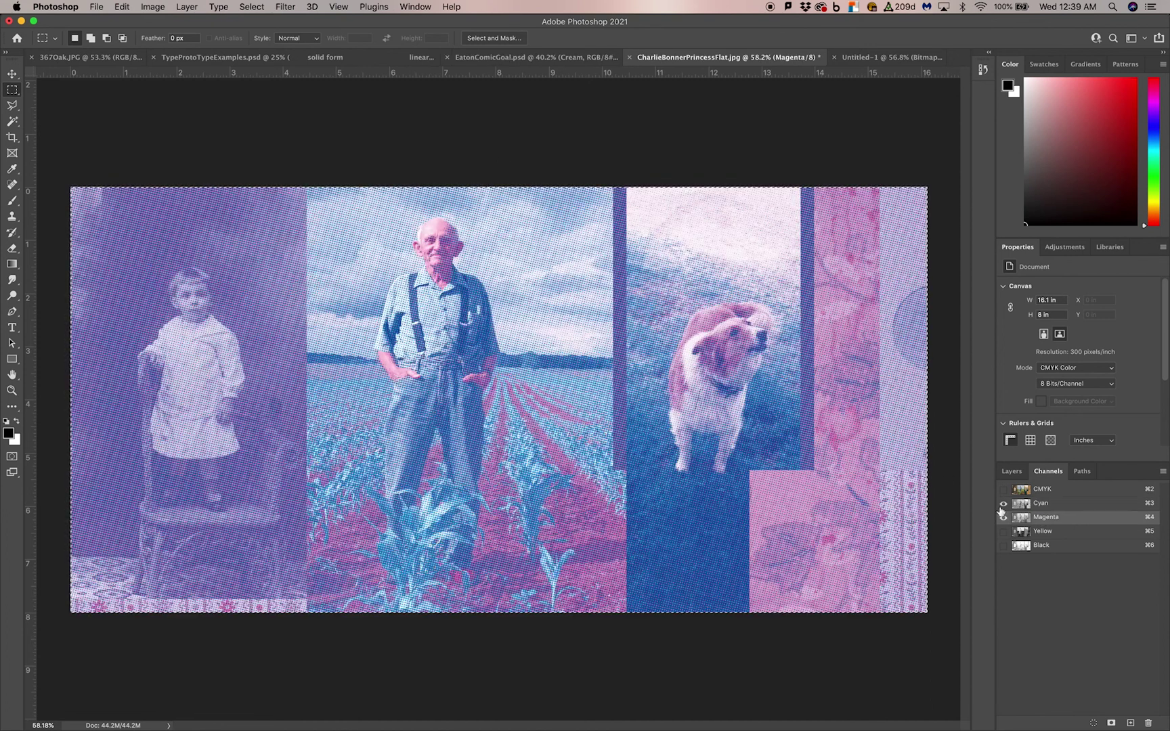
scroll(750, 425, "up", 5)
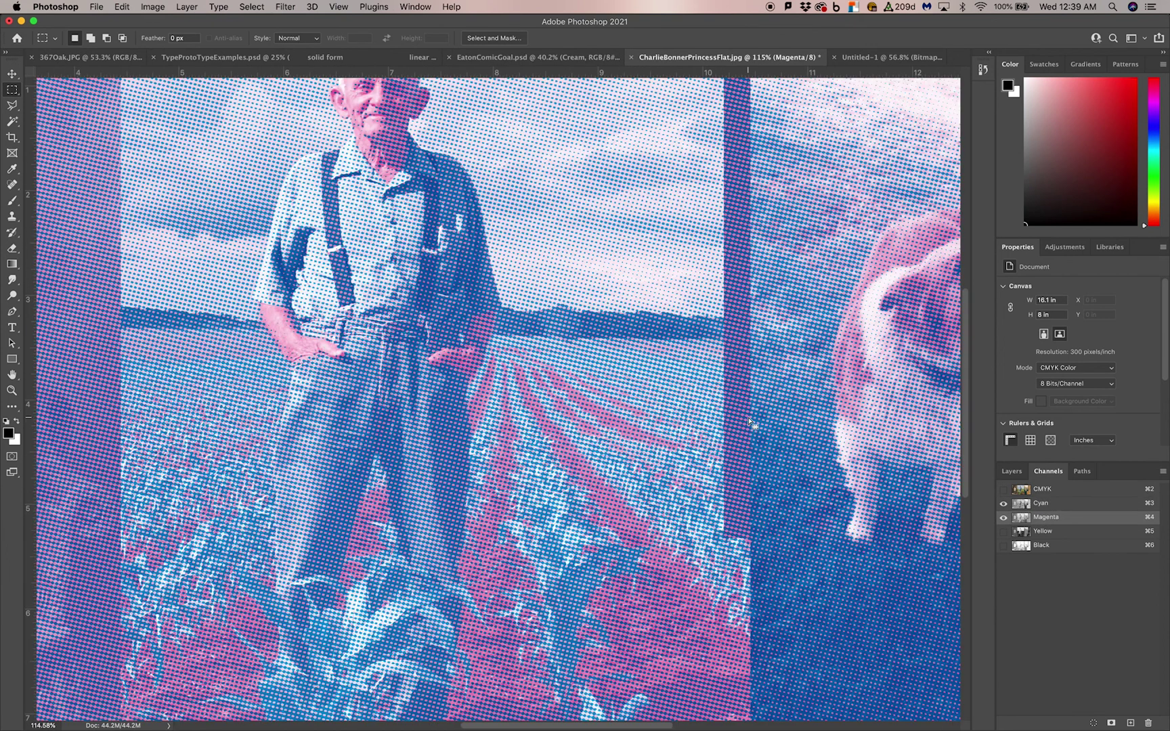
scroll(326, 124, "up", 4)
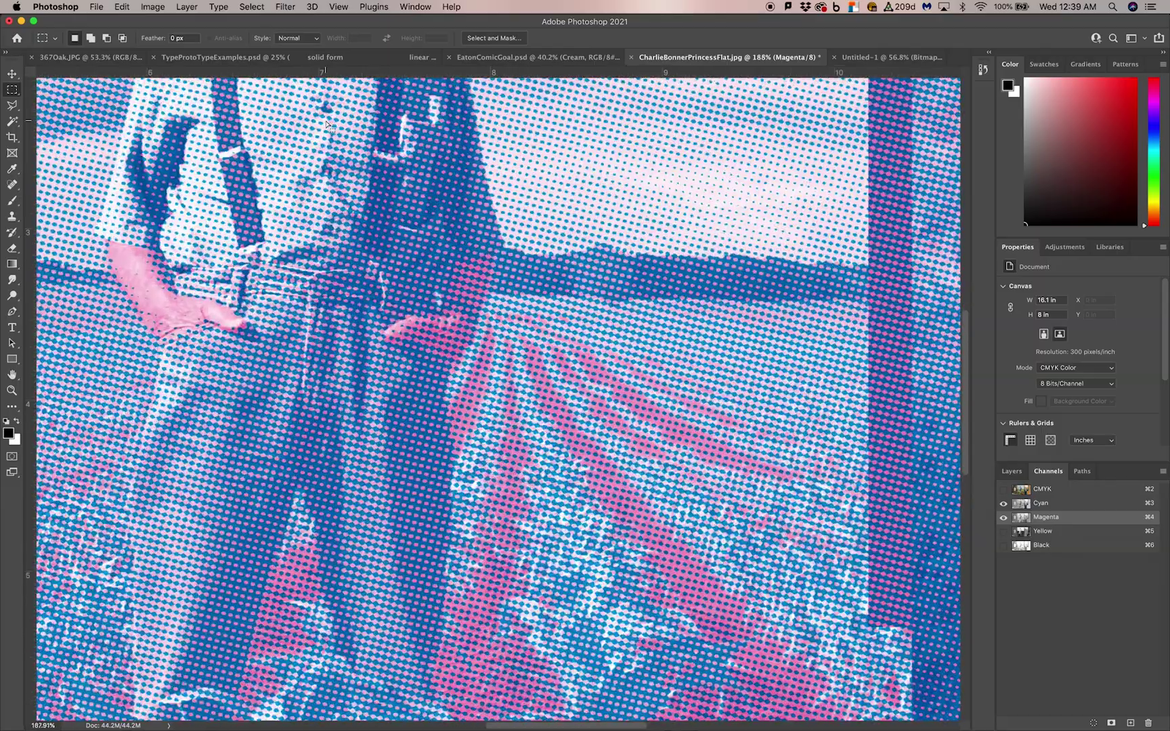
scroll(326, 124, "up", 1)
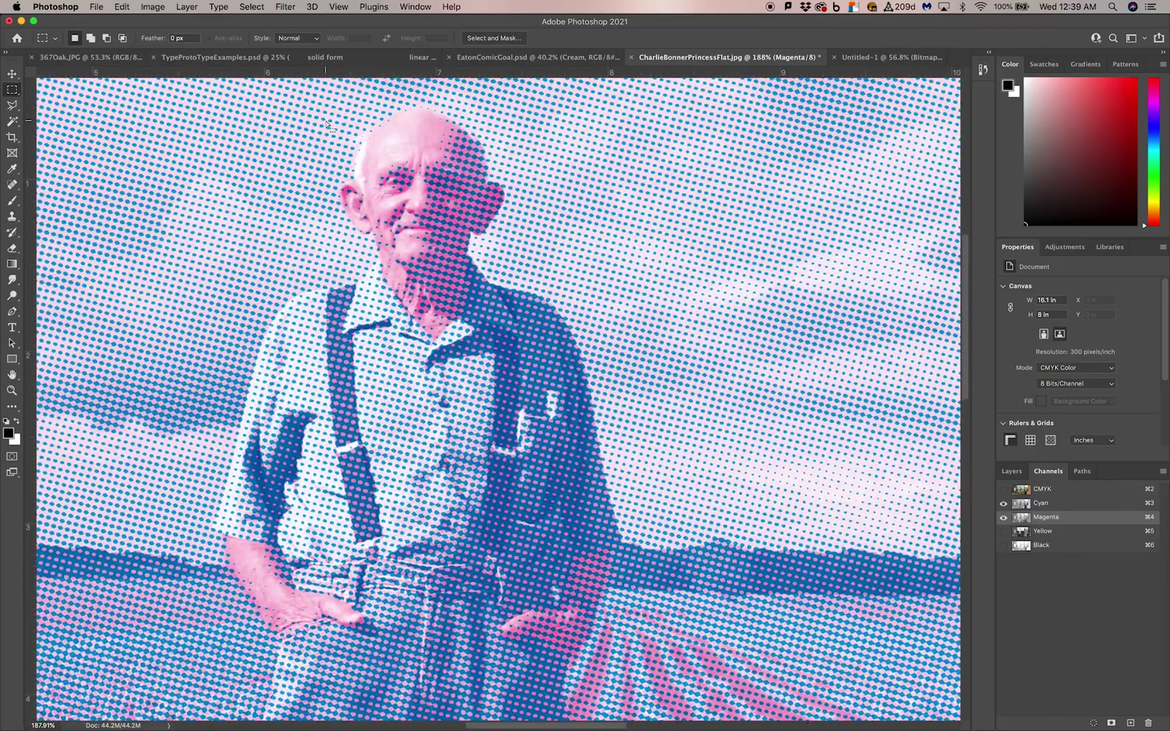
scroll(326, 124, "up", 3)
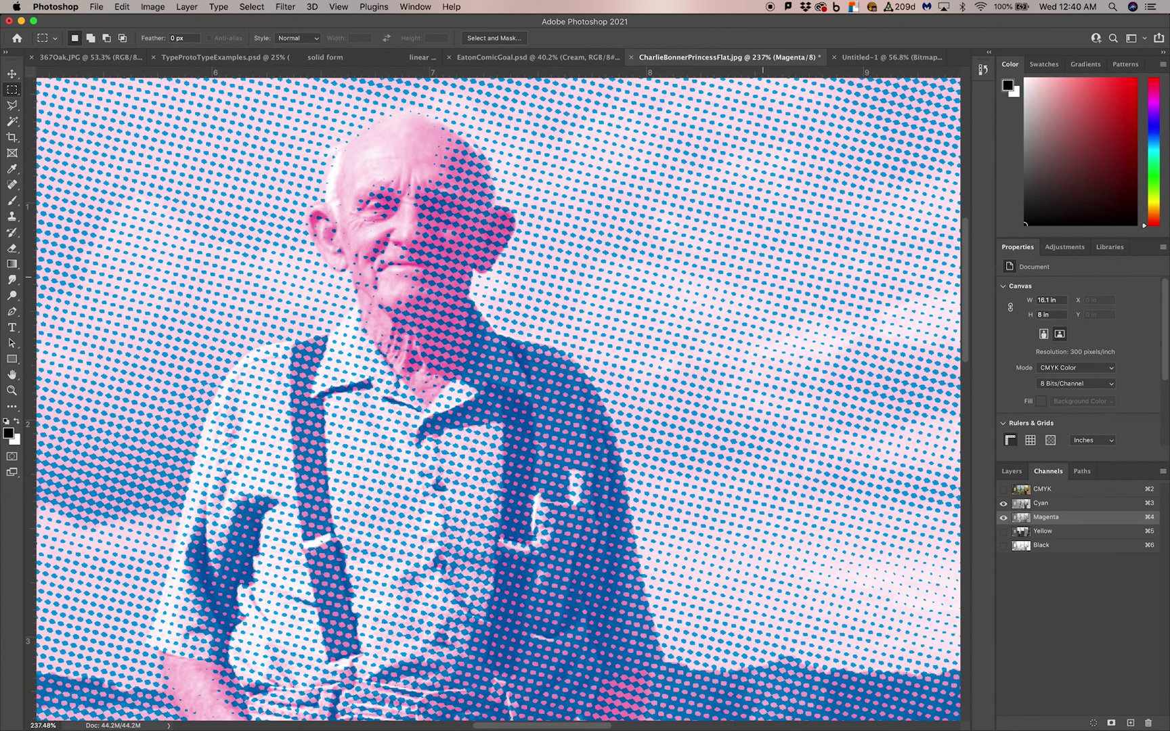
- Copy the Magenta channel into a new clipboard-sized grayscale document, Untitled-2, as Layer 1
left_click(1003, 504)
scroll(806, 472, "down", 5)
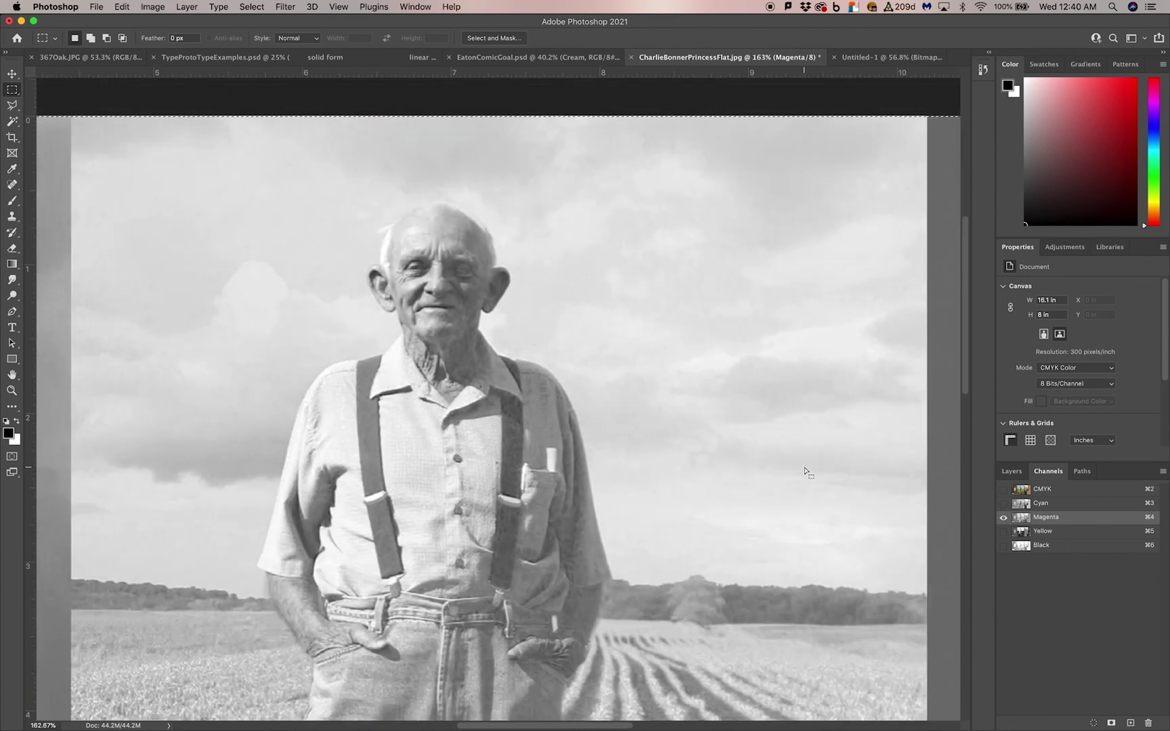
scroll(805, 472, "down", 5)
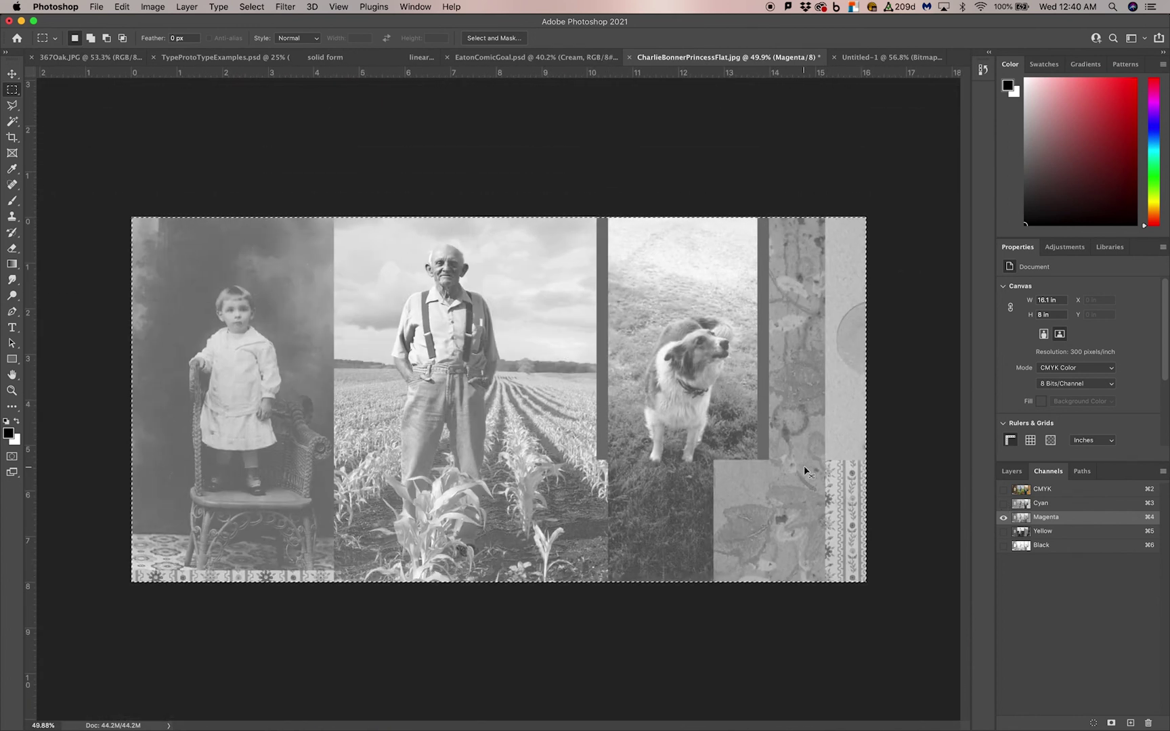
key("super+n")
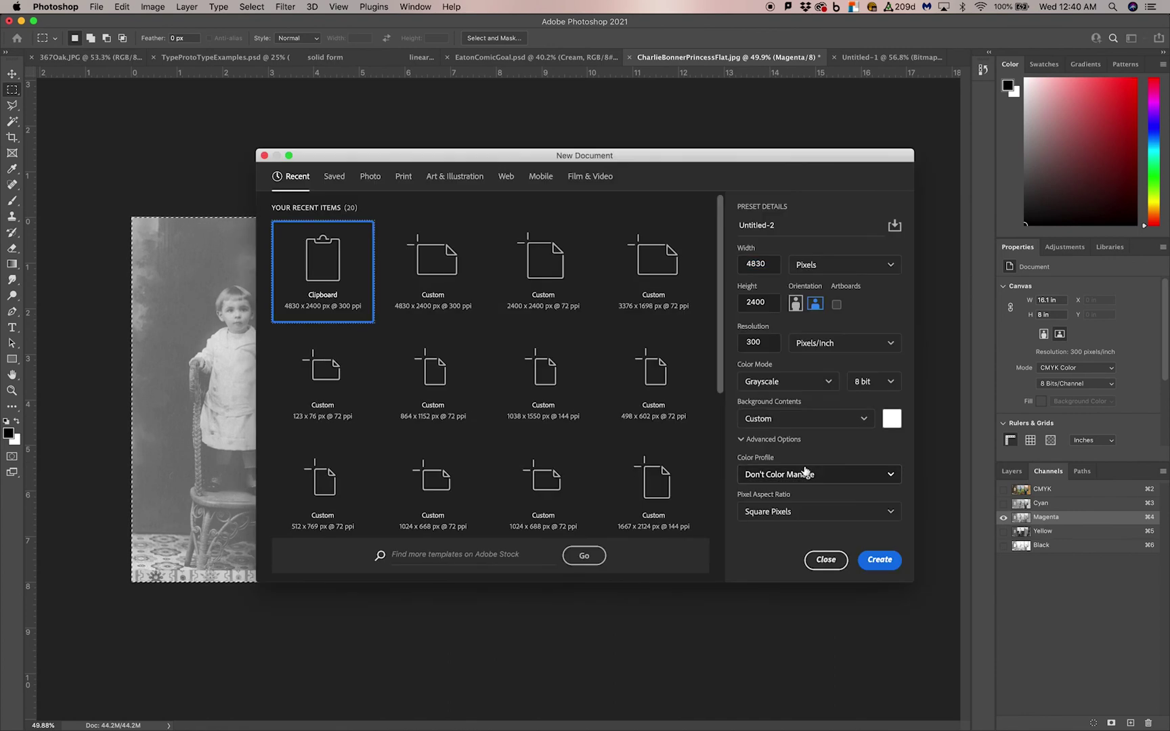
key("Return")
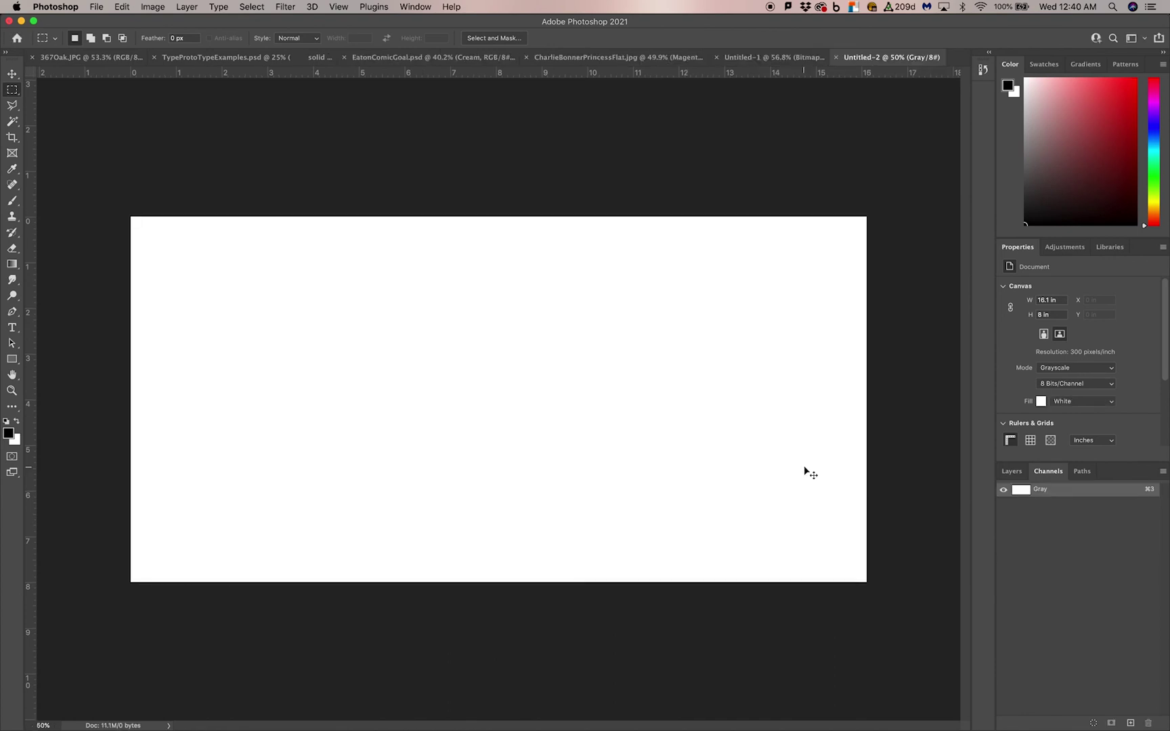
key("super+v")
left_click(187, 7)
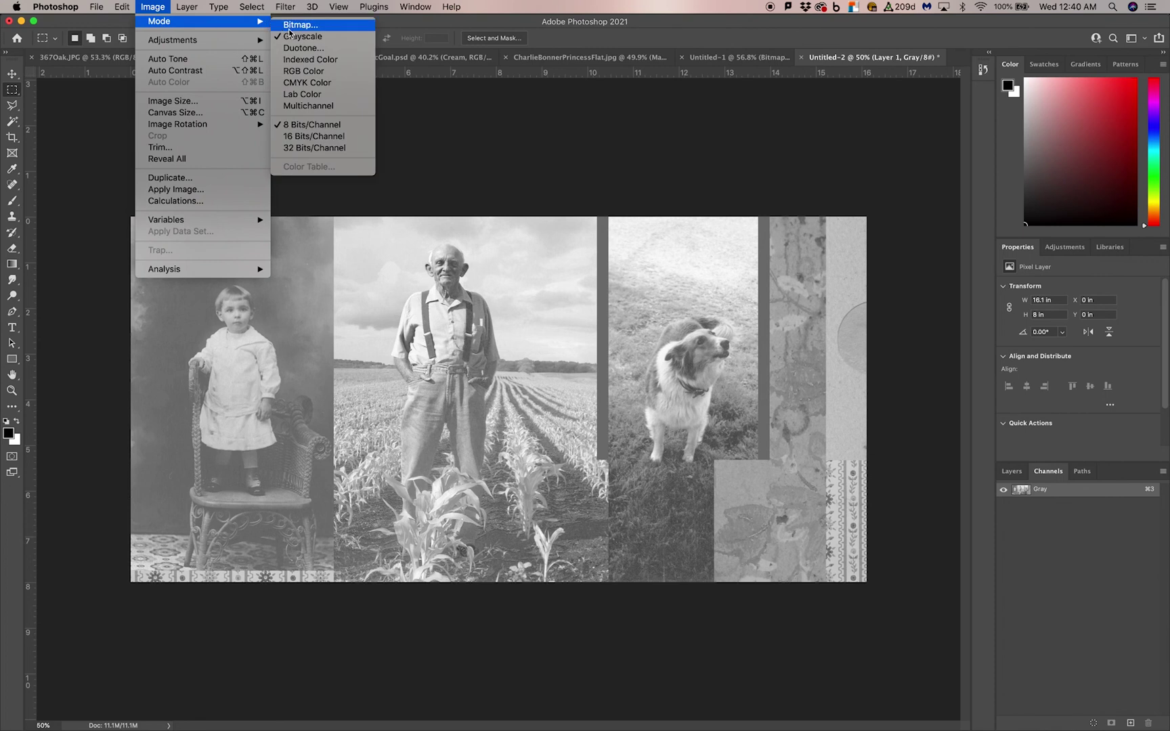
- Flatten Untitled-2 to a 300 ppi bitmap with a 24 lines/inch ellipse halftone angled 7 degrees
left_click(291, 25)
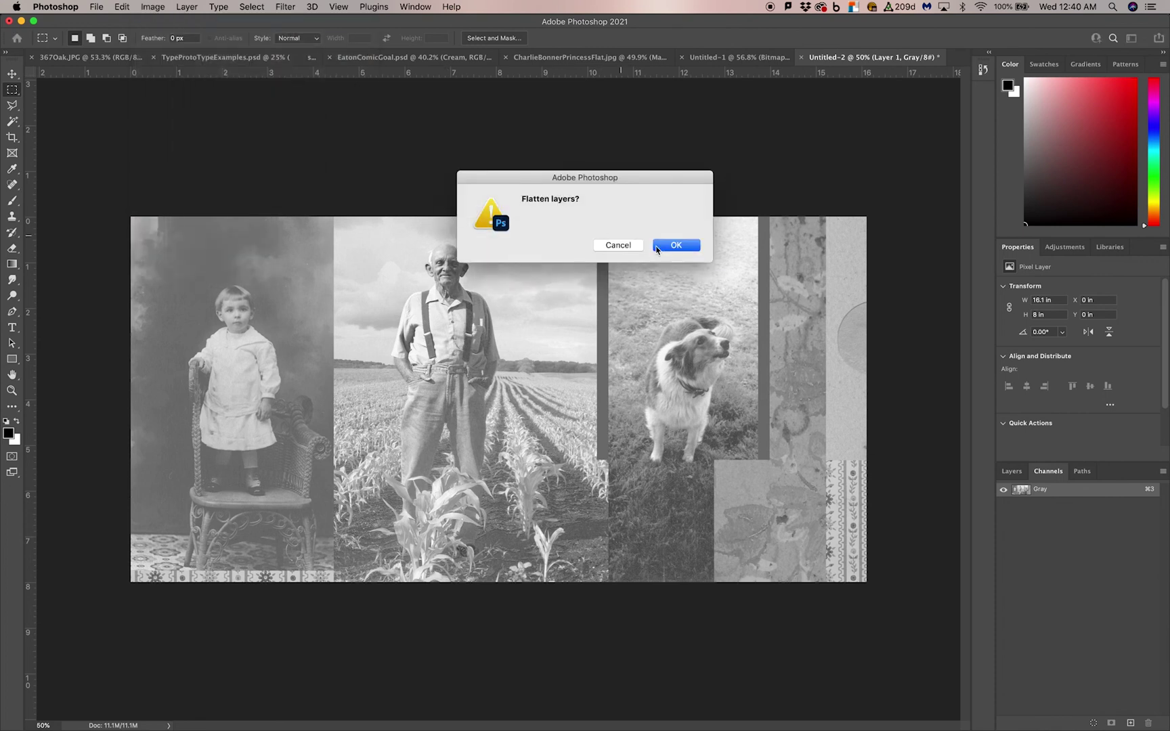
left_click(667, 246)
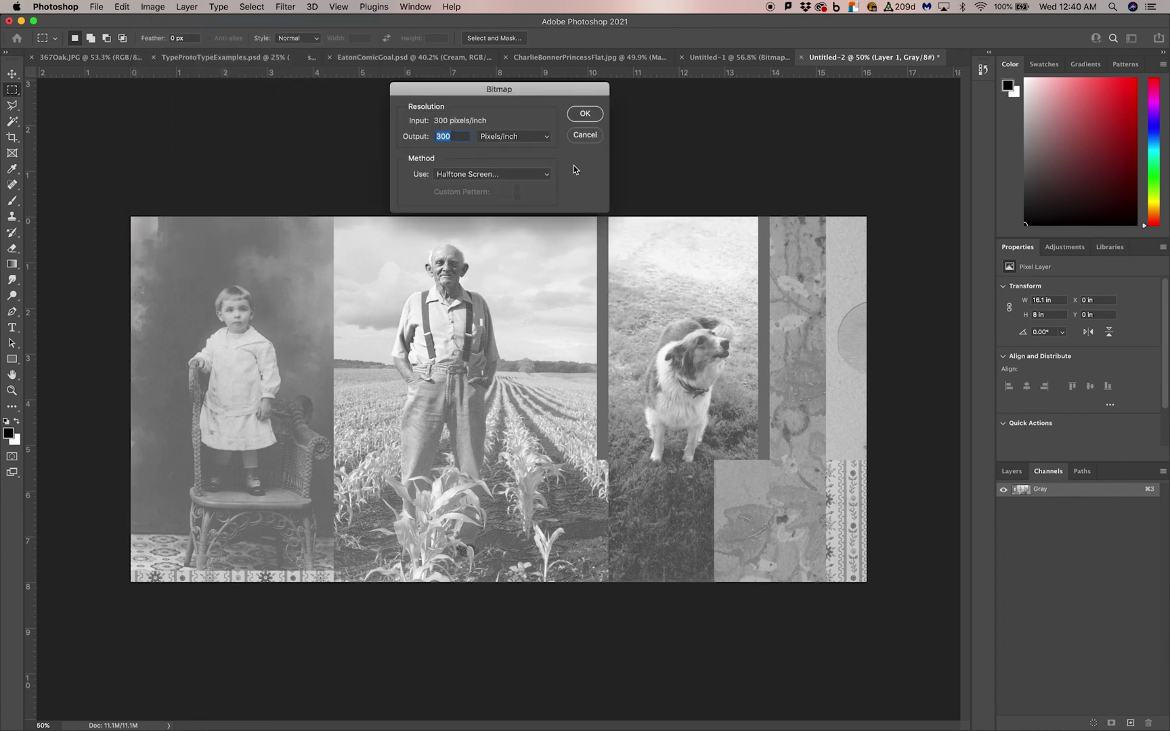
left_click(585, 115)
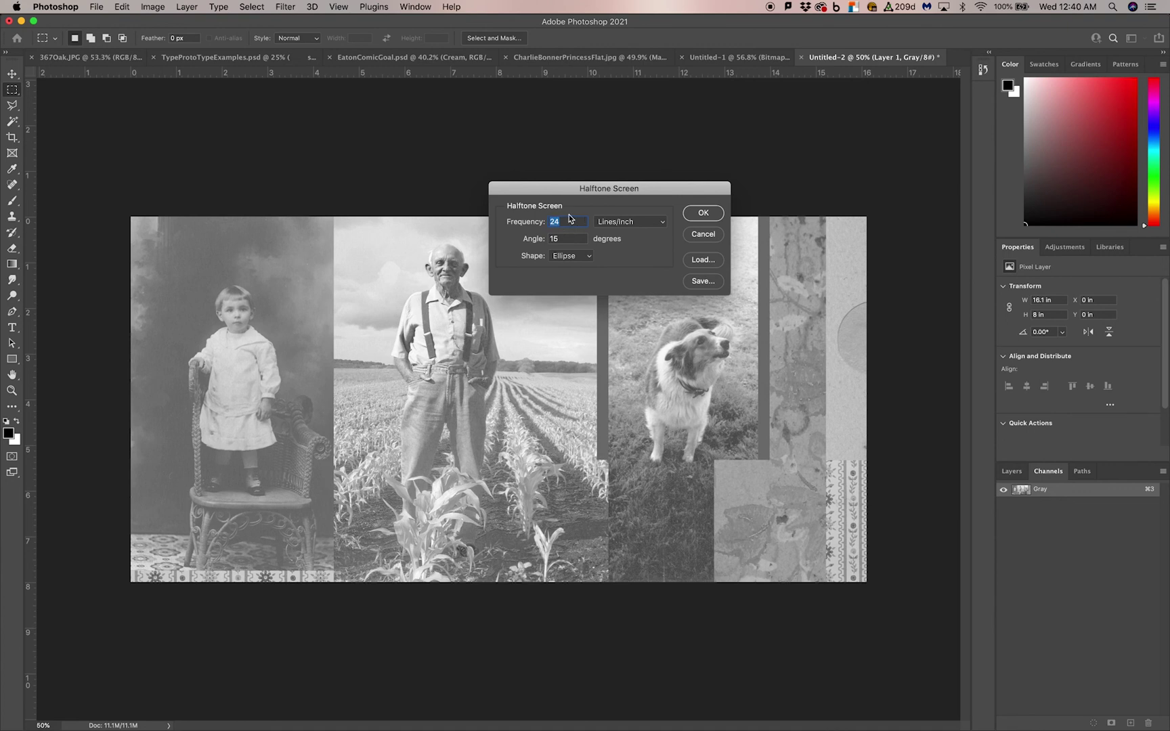
double_click(563, 238)
type("7")
left_click(703, 214)
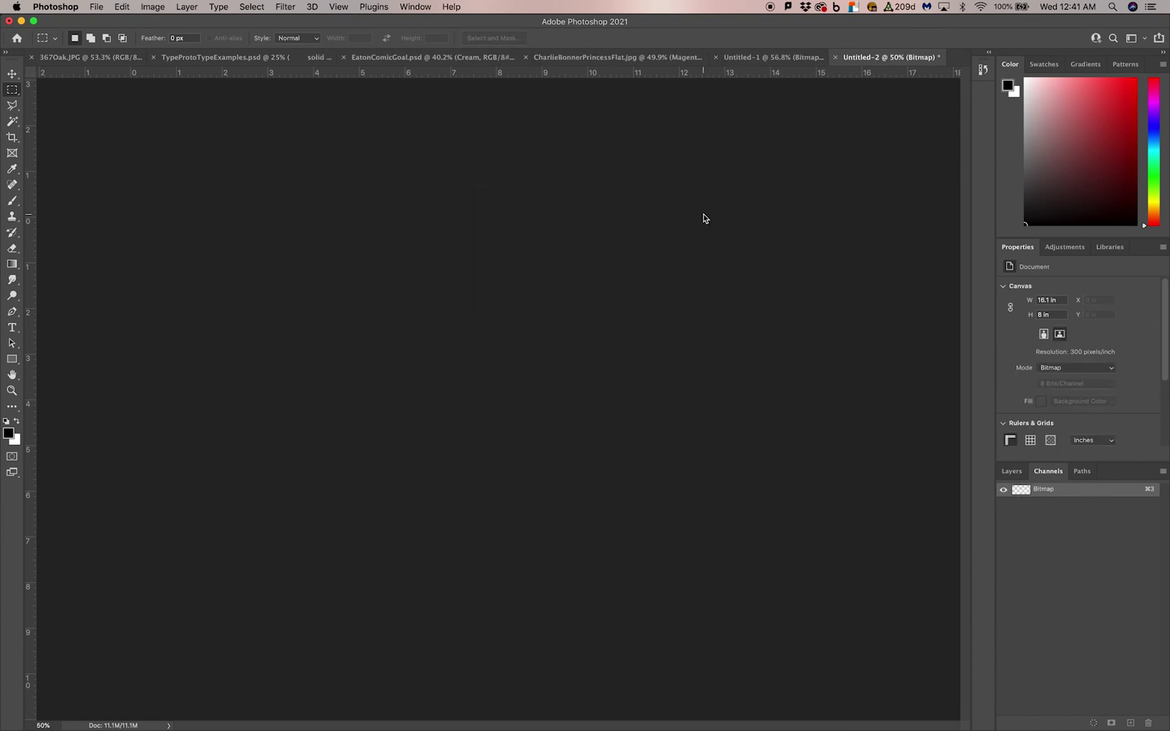
scroll(526, 296, "up", 5)
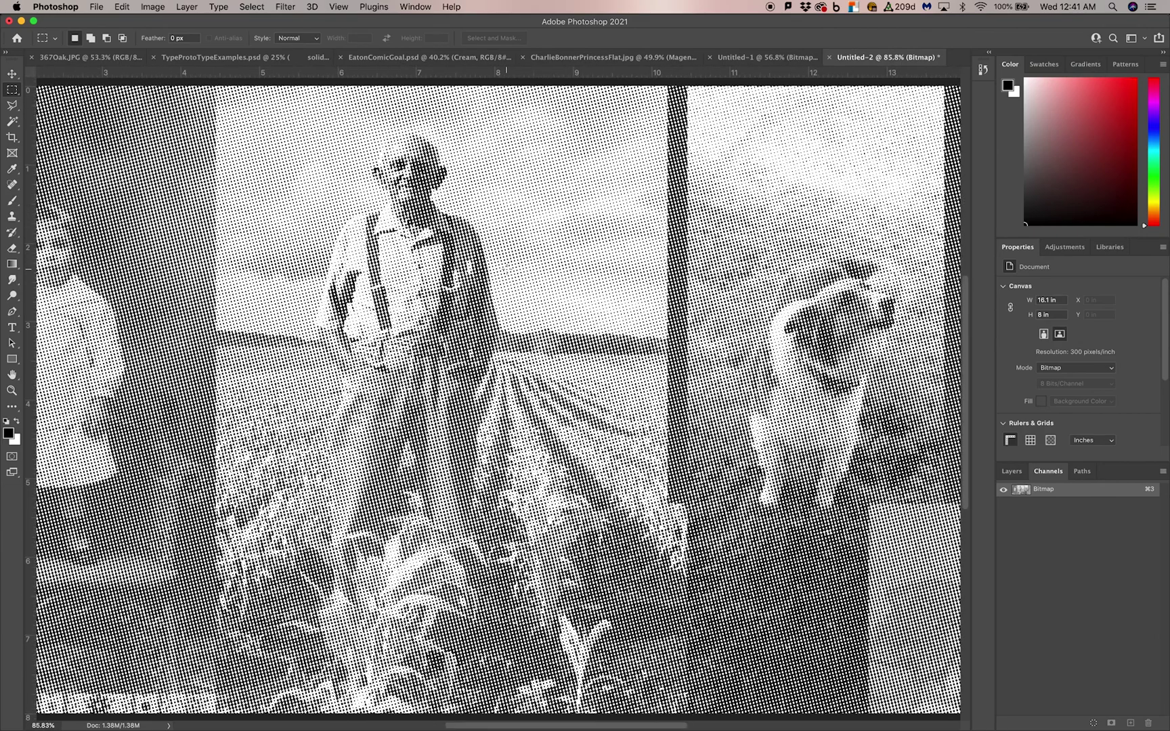
scroll(506, 267, "down", 3)
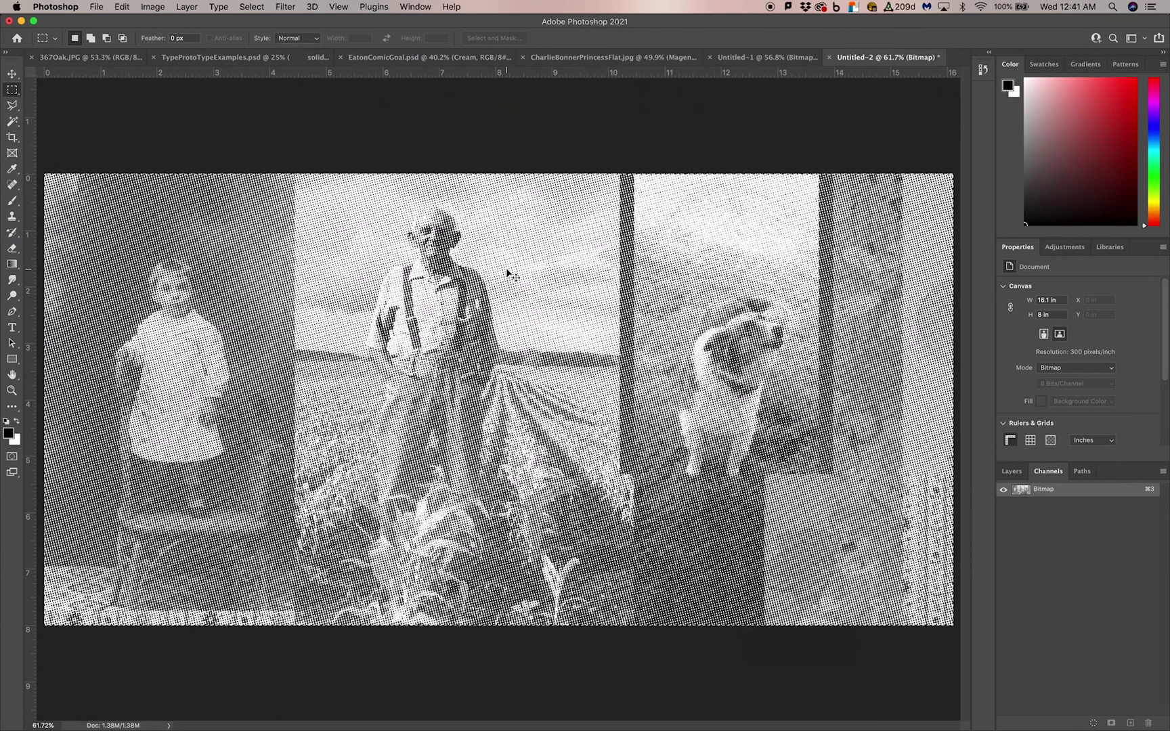
- Paste the halftone into the collage's Magenta channel and view it with Cyan, zoomed to fit
left_click(630, 58)
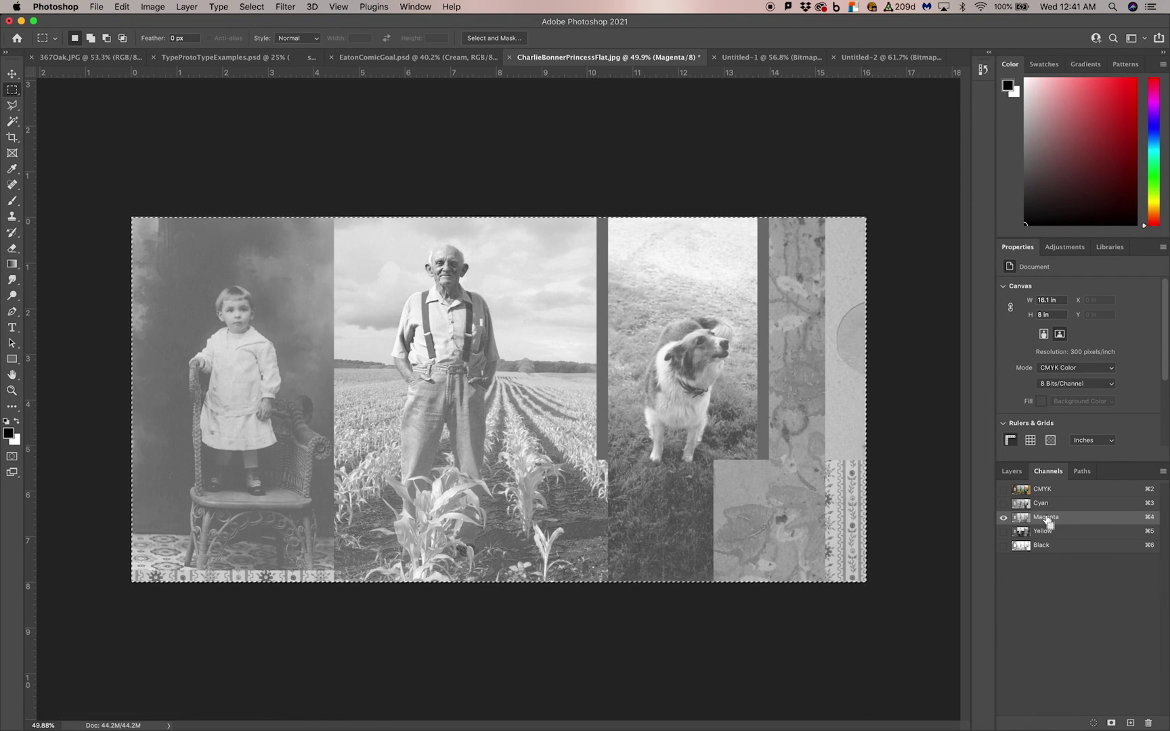
key("super+v")
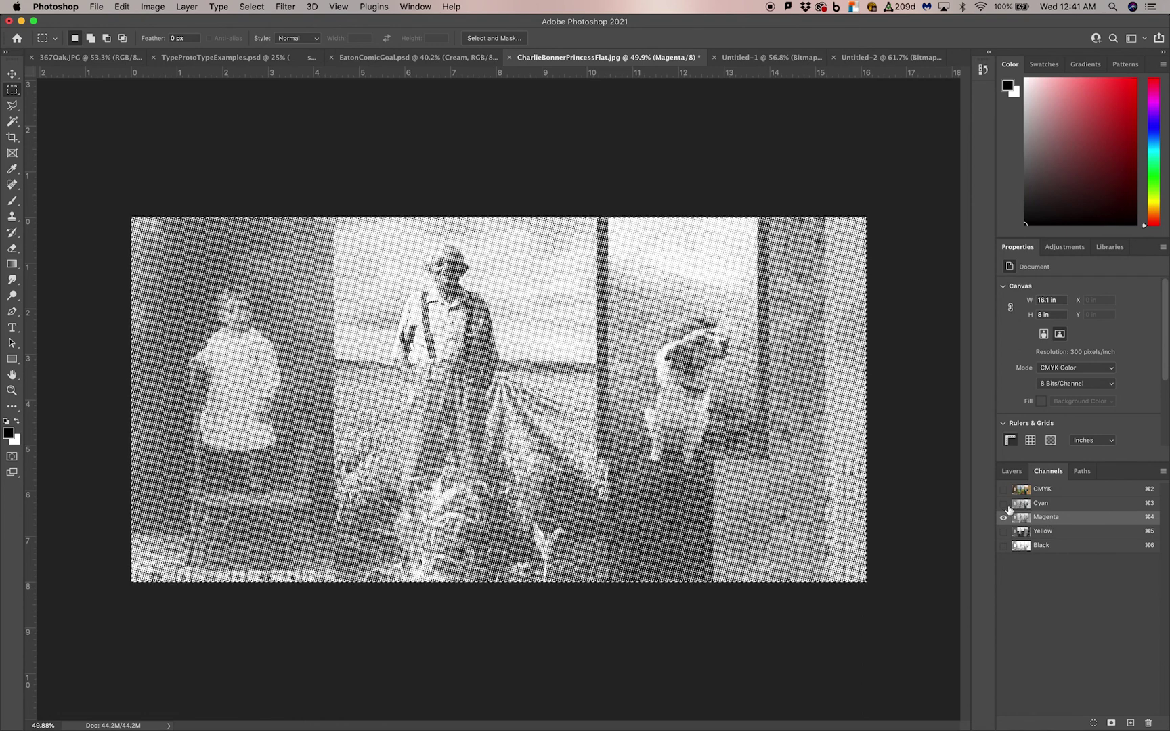
left_click(1003, 504)
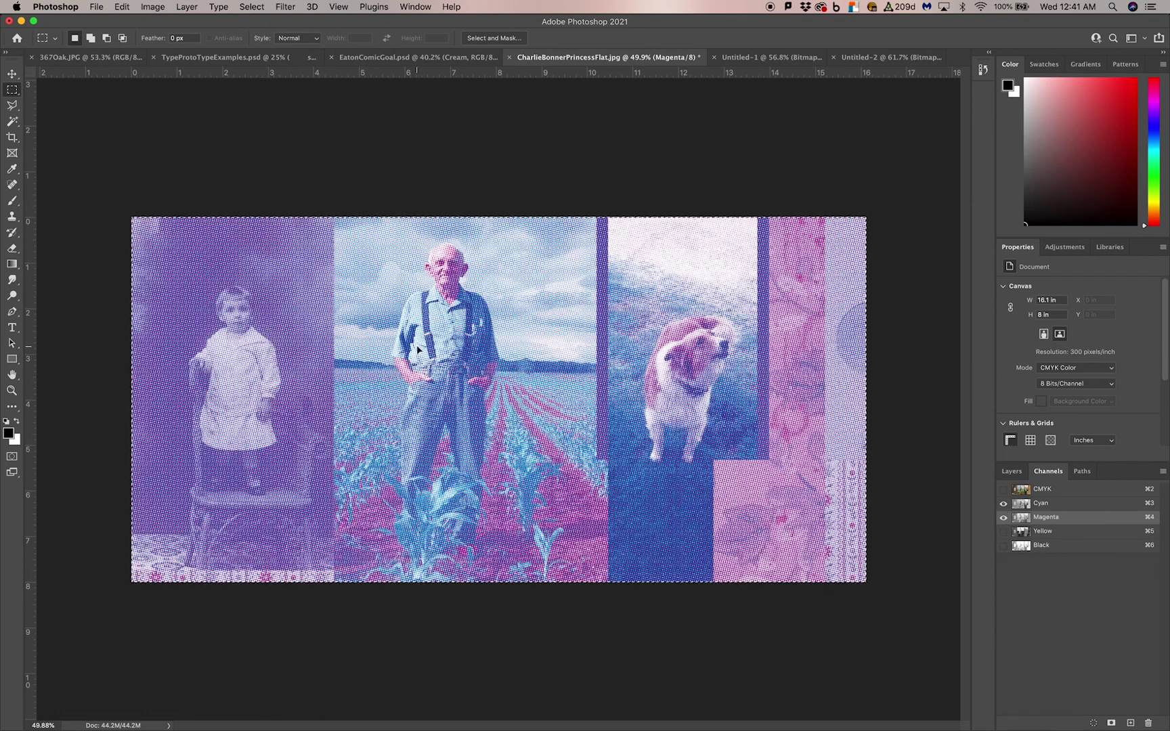
scroll(418, 348, "up", 5)
scroll(419, 347, "left", 2)
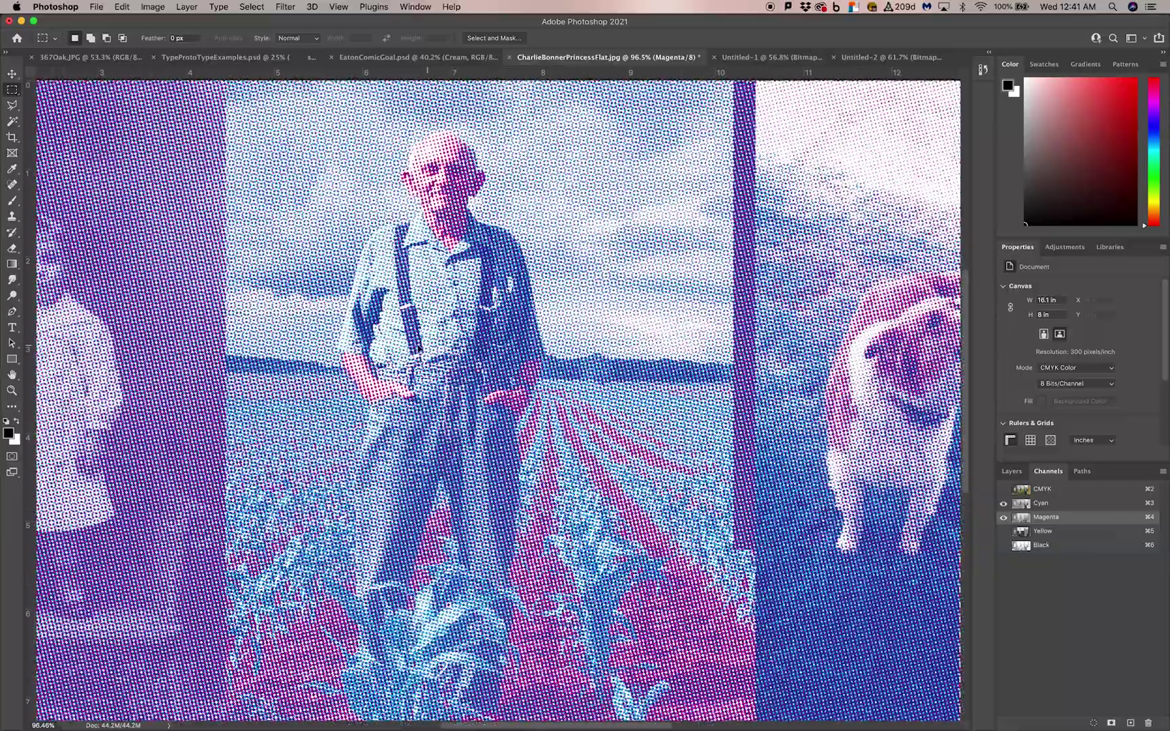
scroll(419, 347, "up", 5)
scroll(419, 346, "down", 2)
scroll(419, 346, "up", 3)
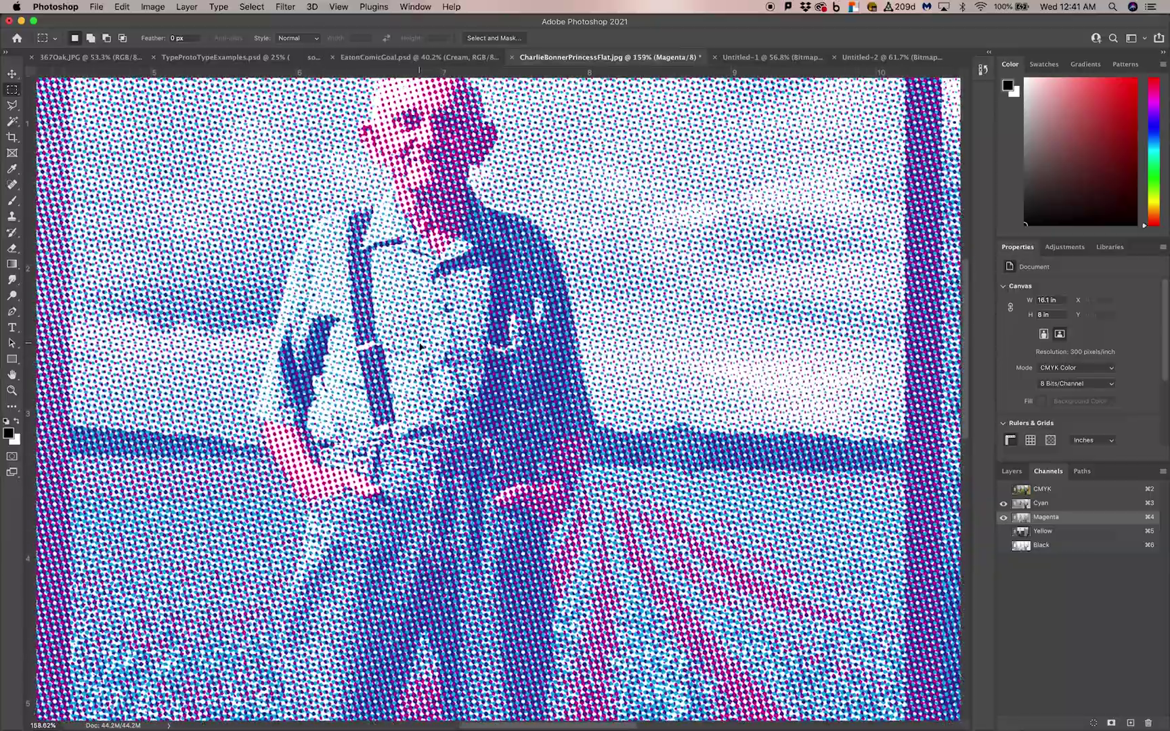
scroll(419, 347, "up", 3)
scroll(419, 347, "down", 2)
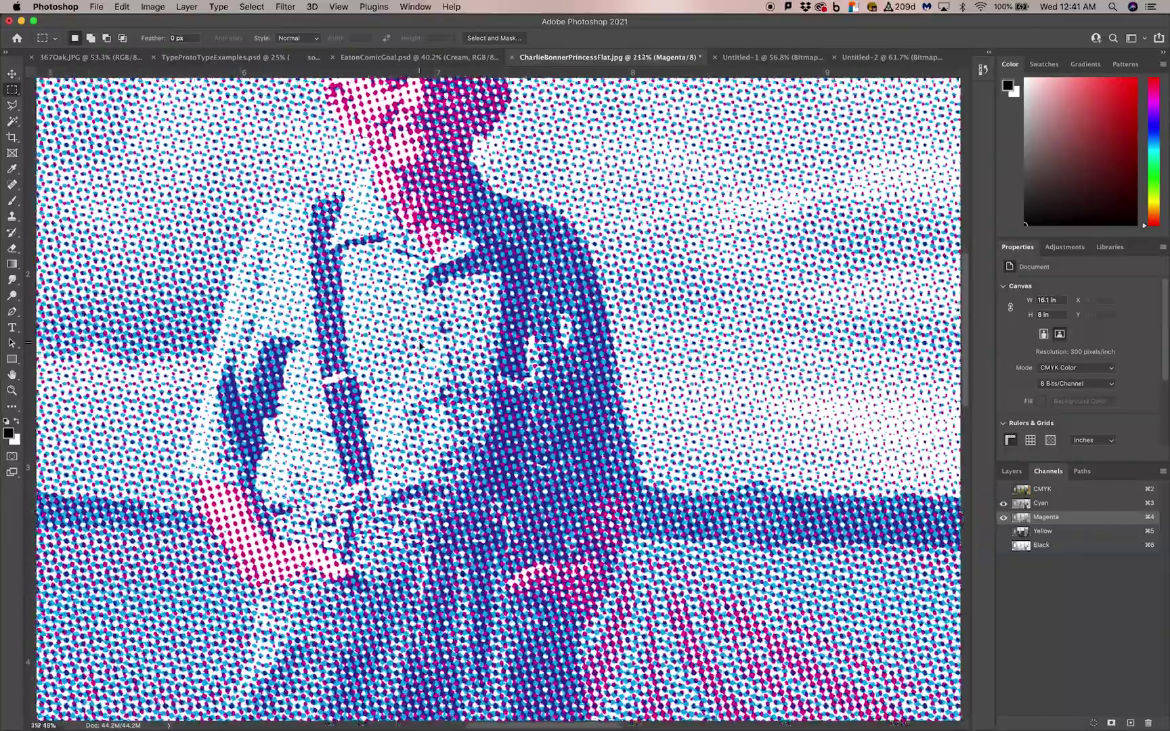
scroll(419, 347, "up", 3)
scroll(419, 347, "up", 3)
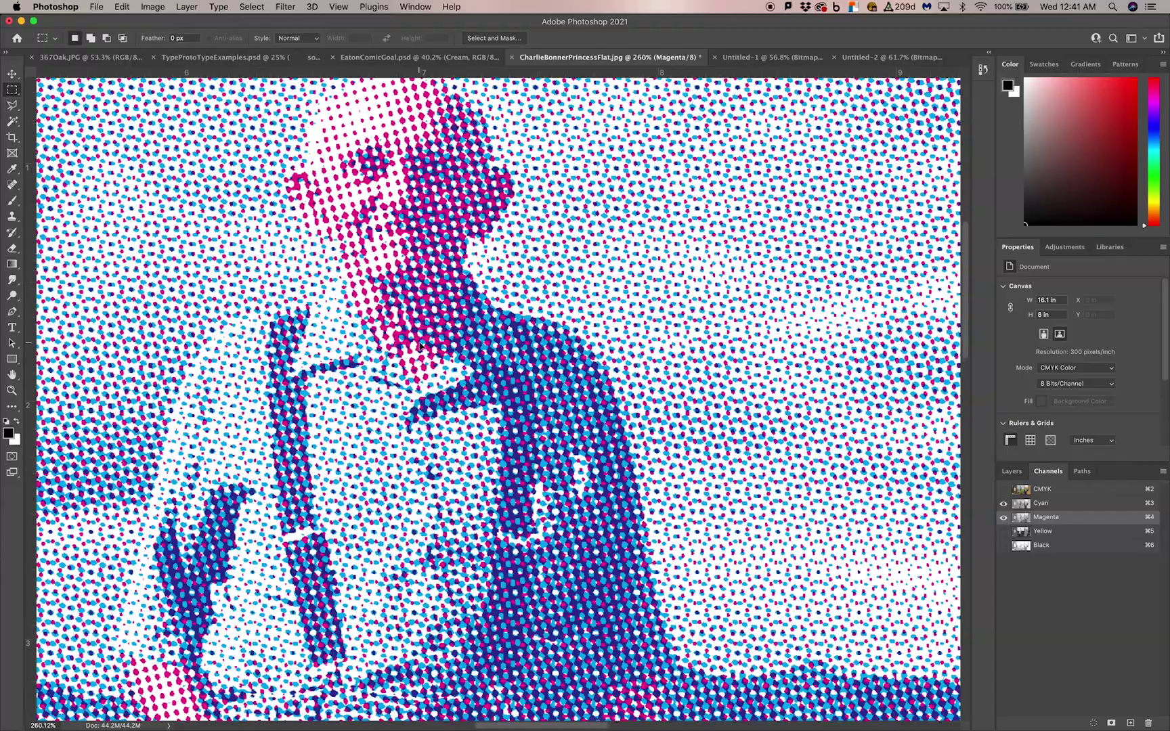
scroll(419, 346, "left", 5)
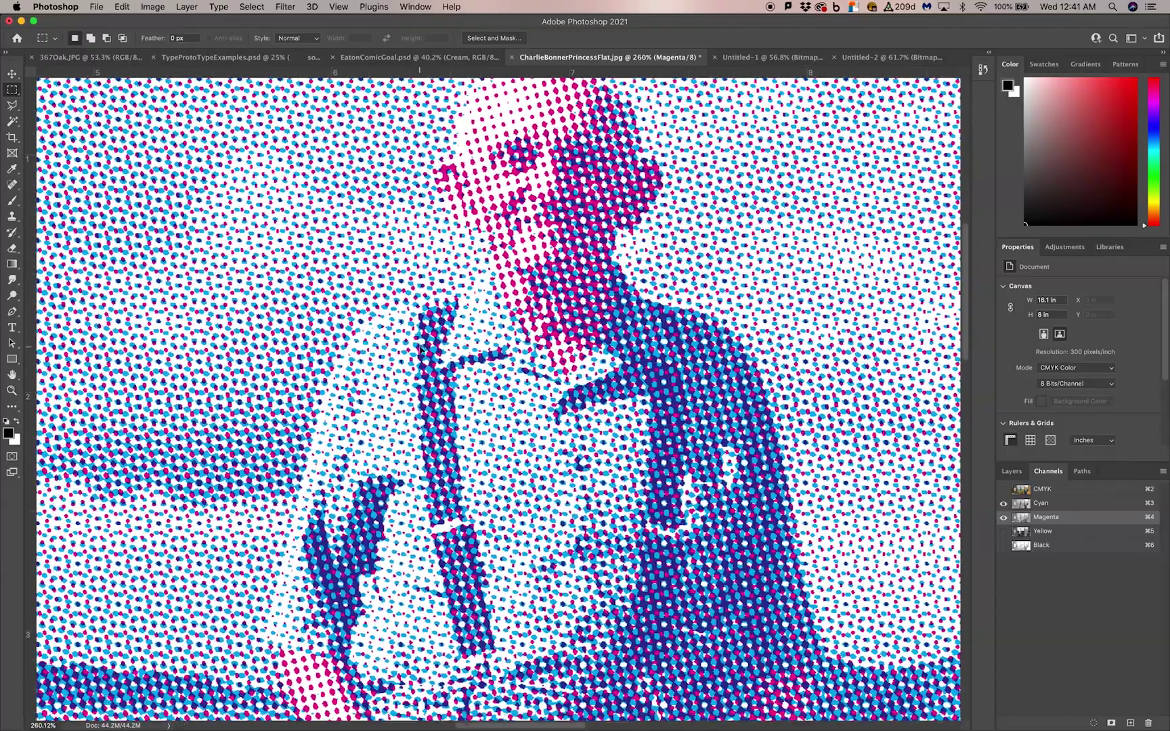
scroll(419, 349, "down", 5)
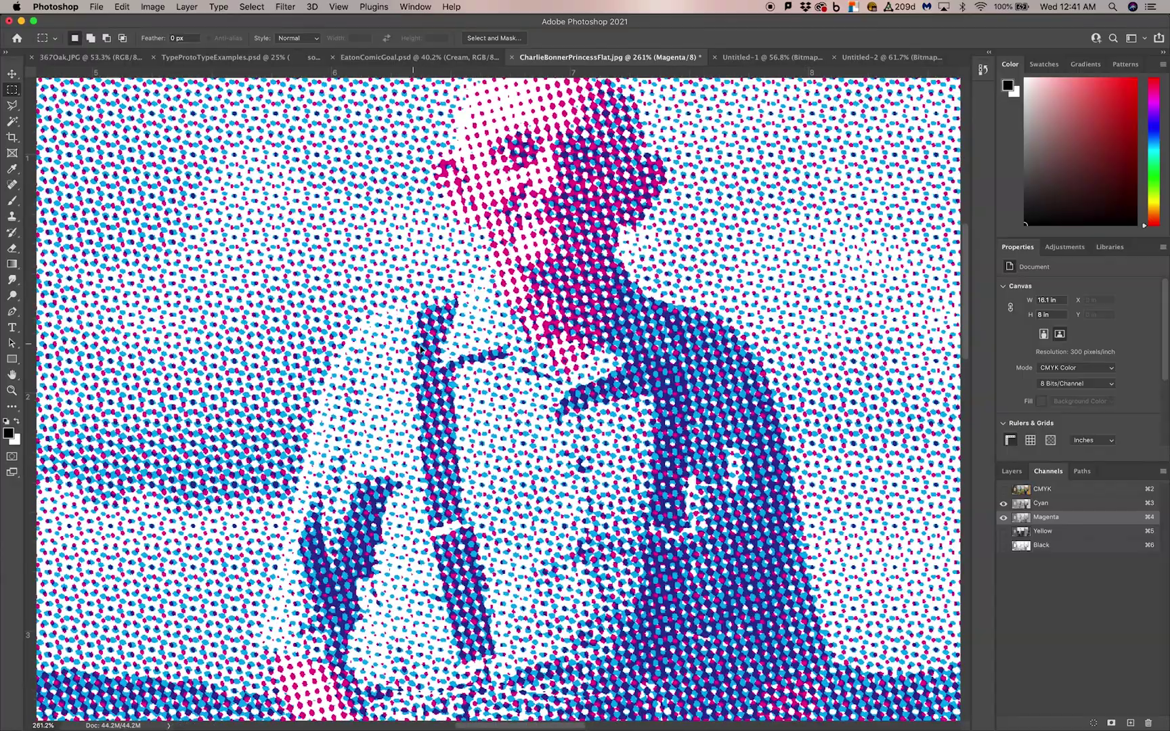
scroll(419, 348, "up", 6)
scroll(420, 348, "down", 5)
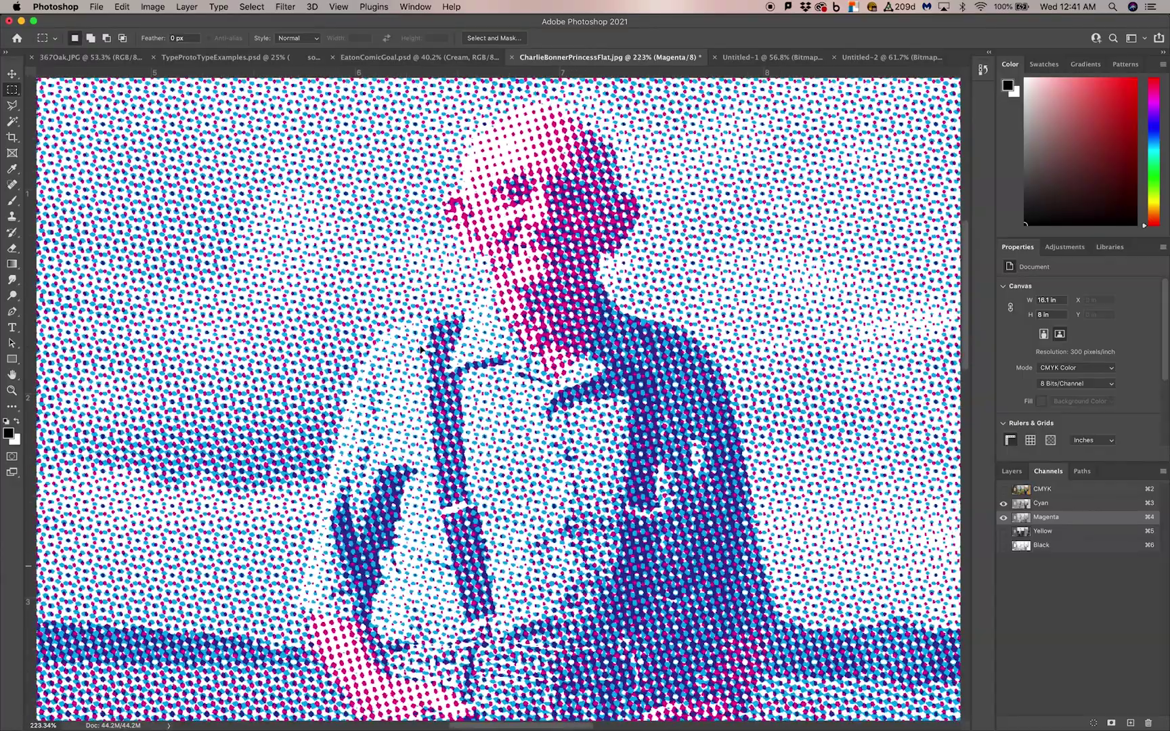
scroll(420, 348, "up", 3)
scroll(420, 349, "down", 5)
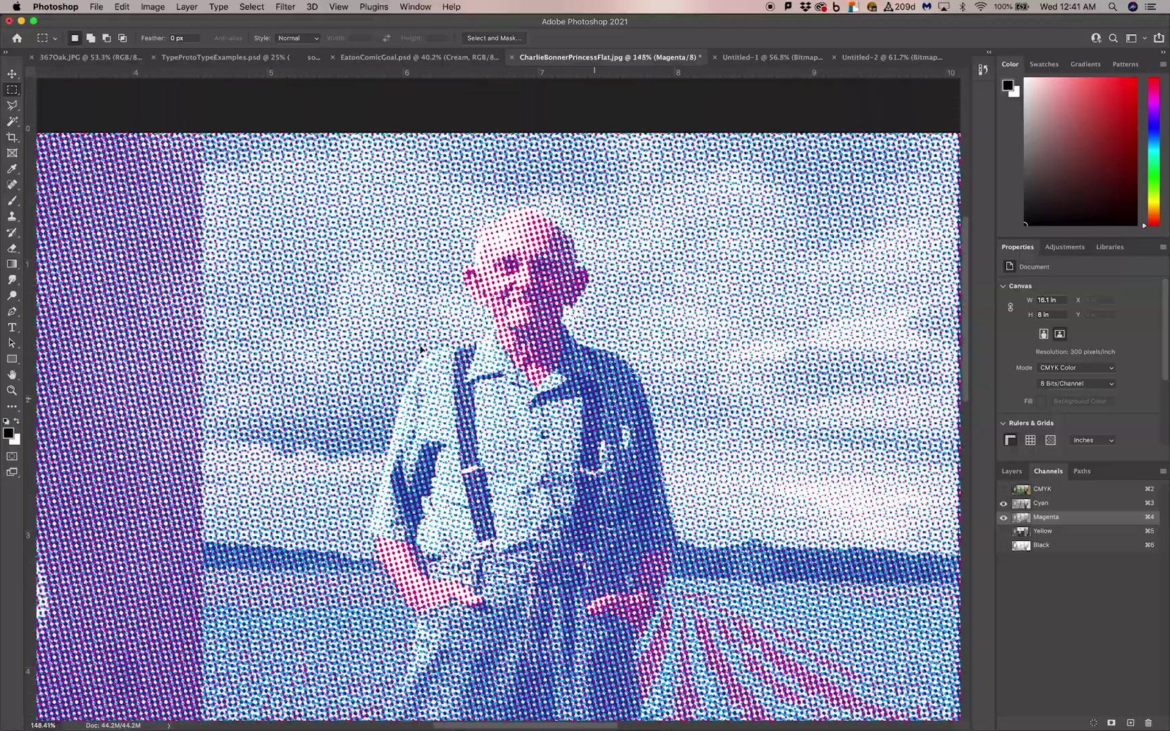
scroll(420, 348, "up", 2)
scroll(420, 348, "down", 5)
scroll(421, 349, "up", 3)
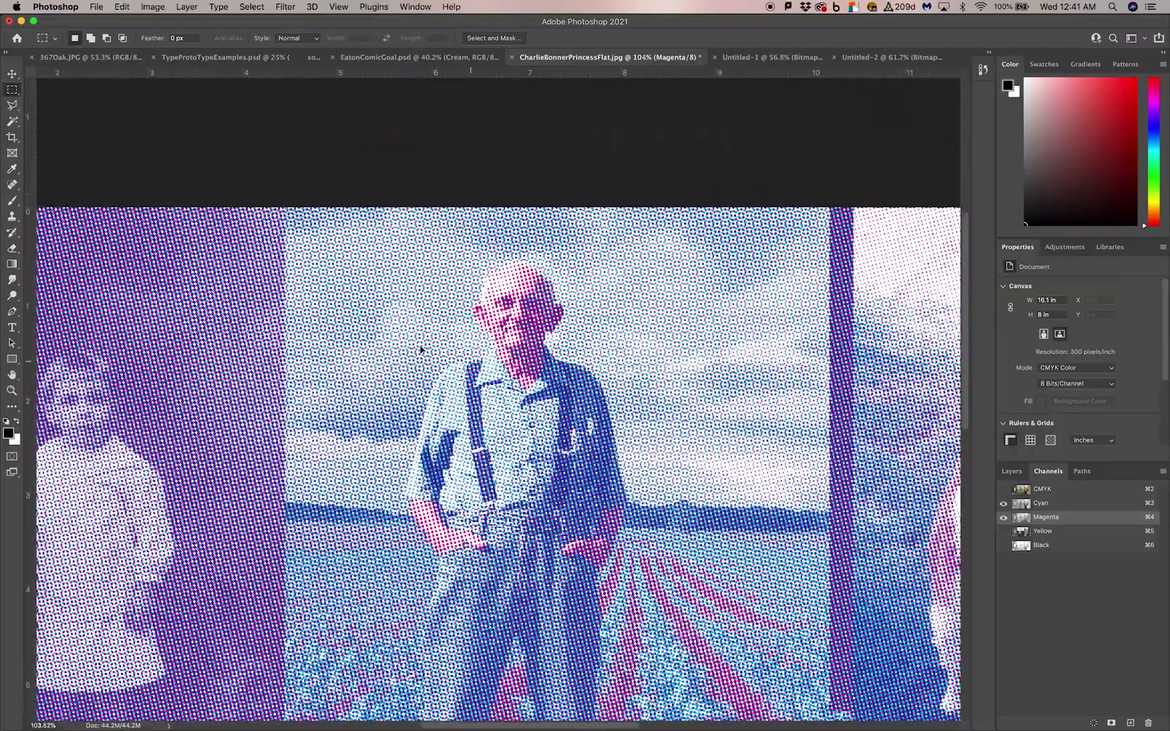
scroll(420, 348, "down", 2)
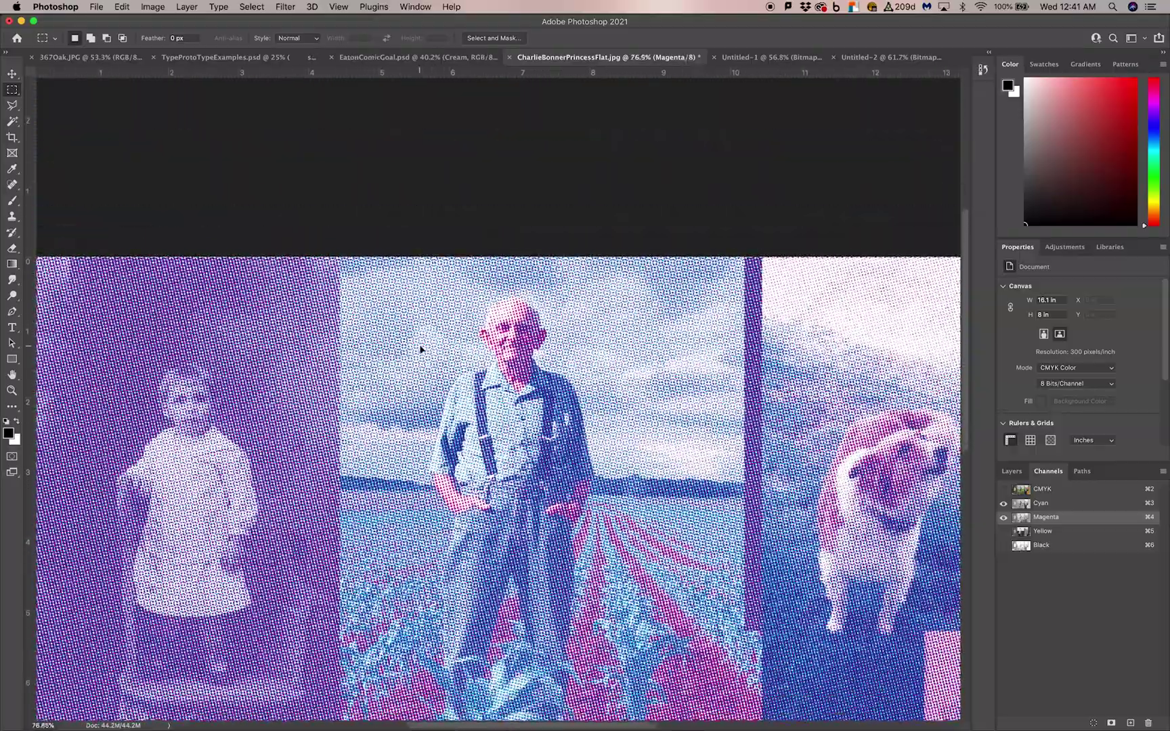
scroll(421, 349, "down", 2)
scroll(420, 349, "down", 1)
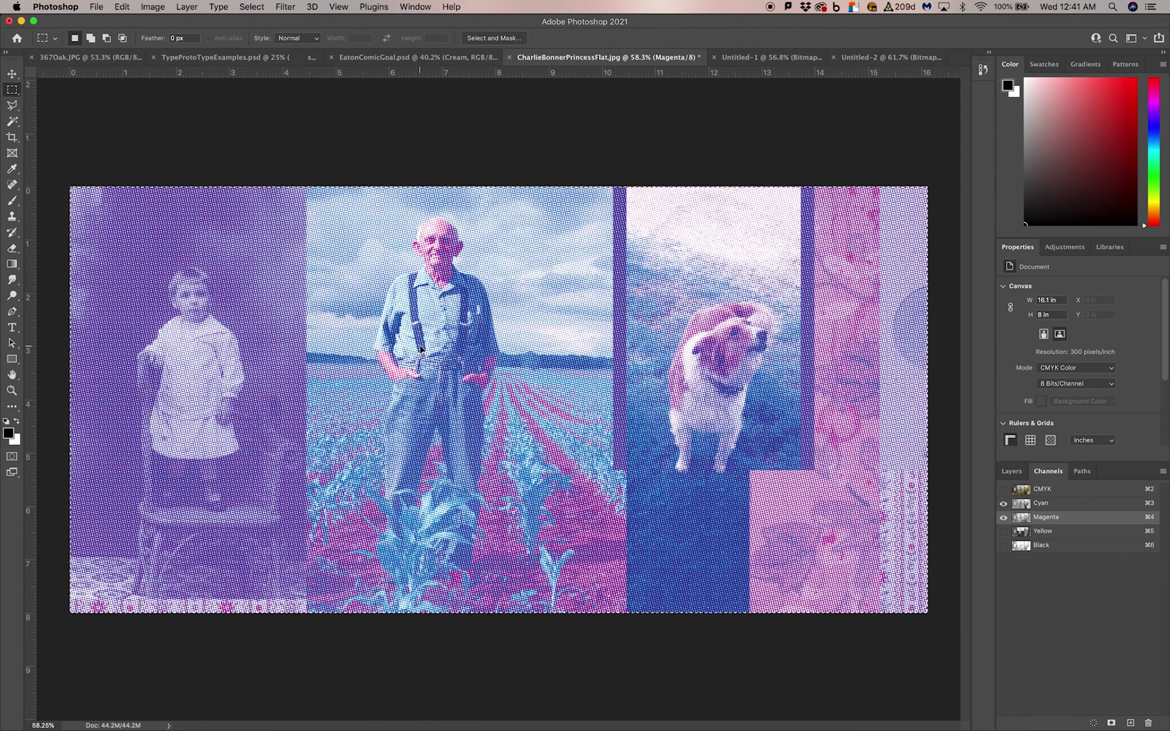
- Show only the Yellow channel, hiding Cyan and Magenta, and make it the active channel
left_click(1003, 531)
left_click(1003, 503)
left_click(1003, 517)
left_click(1043, 532)
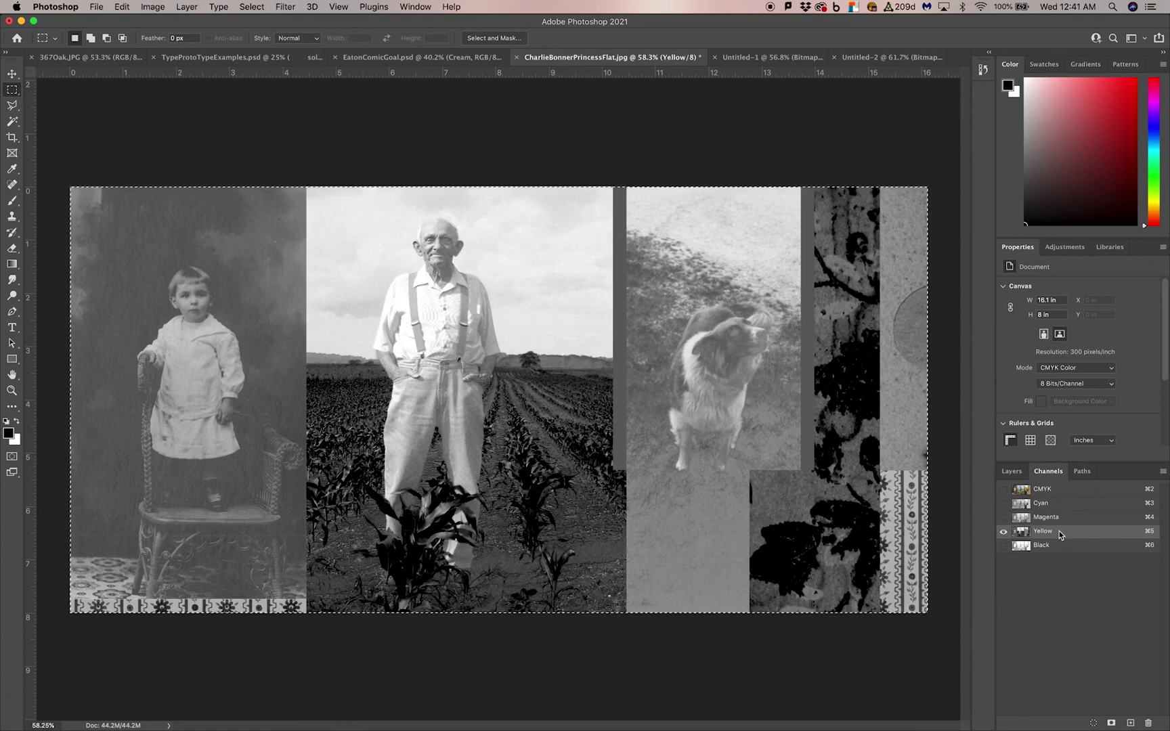
- Create a clipboard-sized grayscale document, Untitled-3, and paste the Yellow channel image into it
key("super+n")
key("Return")
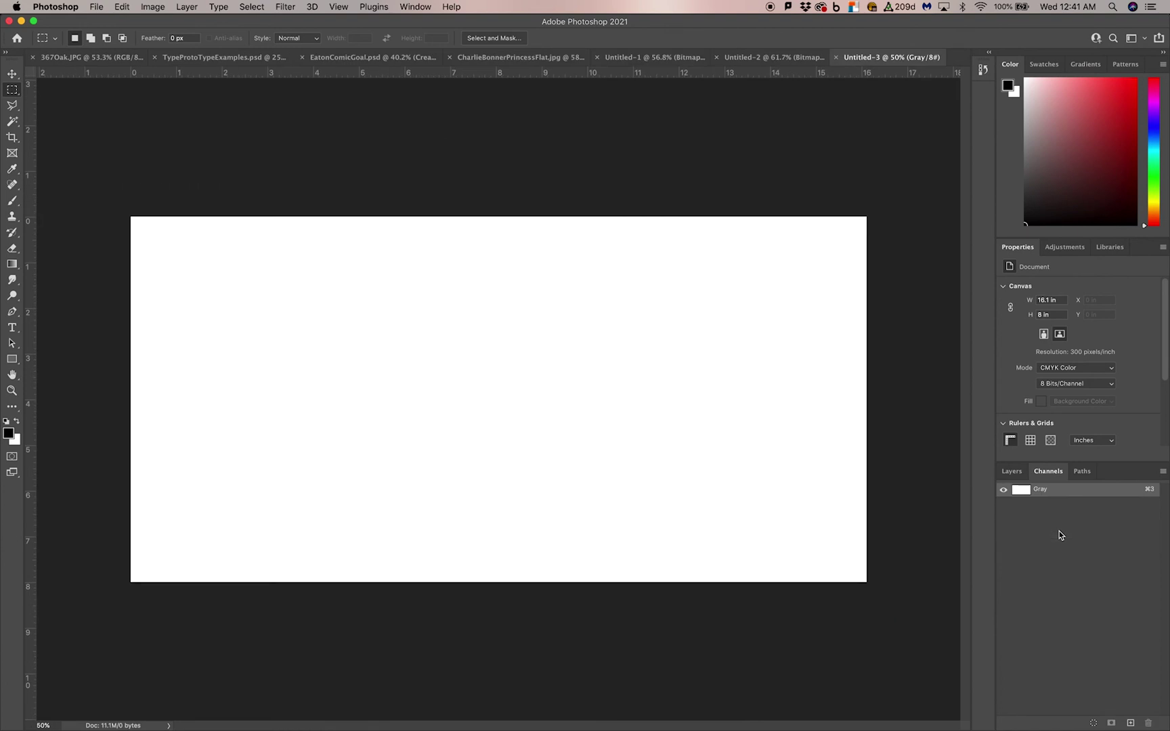
key("super+v")
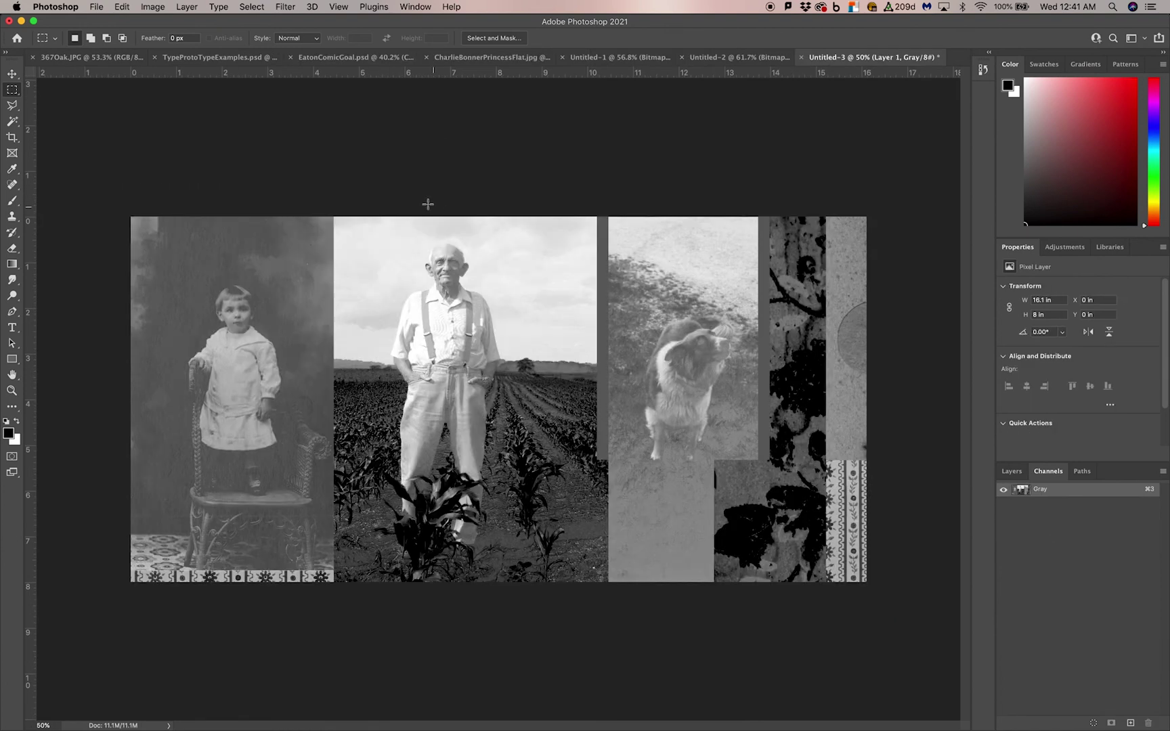
- Flatten and convert Untitled-3 to Bitmap at 300 ppi using a 24 lpi, 0° ellipse halftone screen
left_click(166, 12)
mouse_move(169, 22)
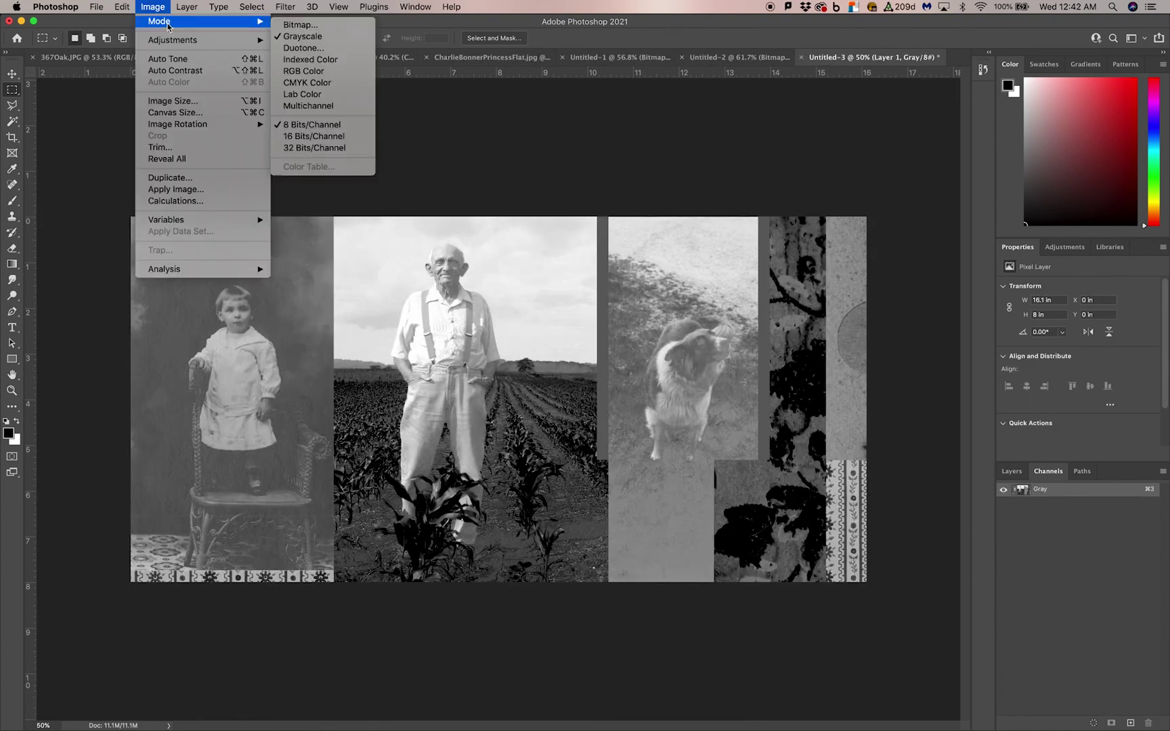
left_click(303, 27)
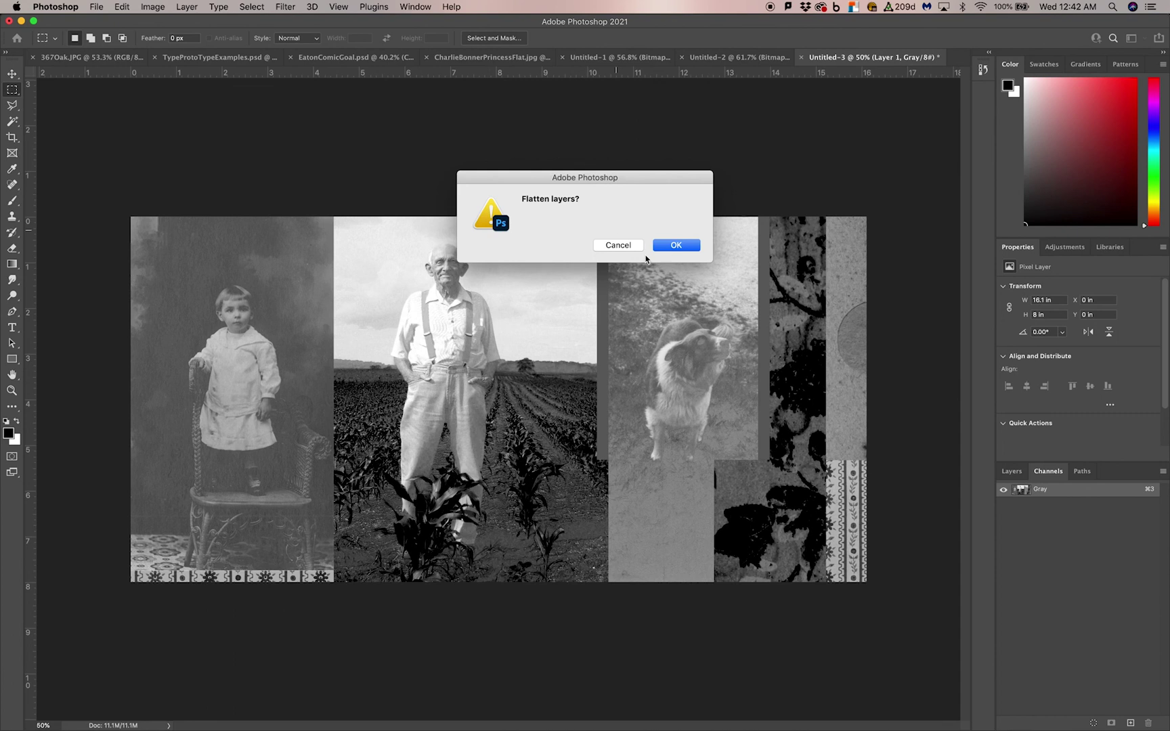
left_click(677, 245)
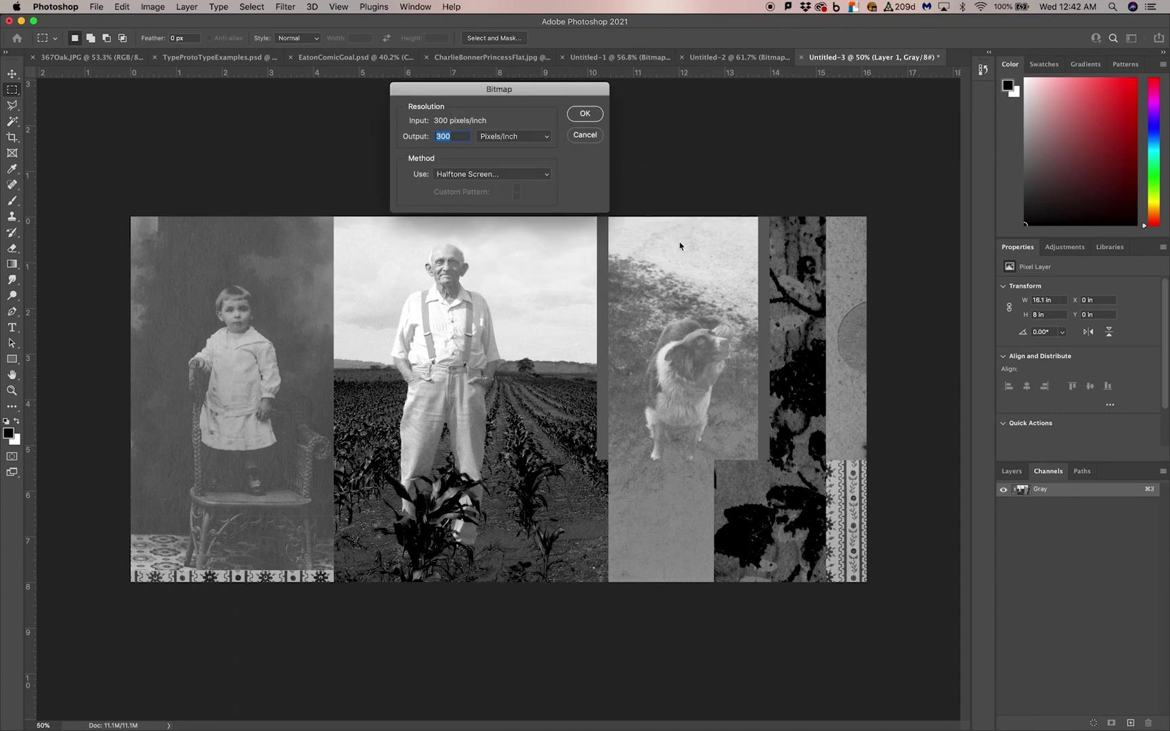
left_click(577, 116)
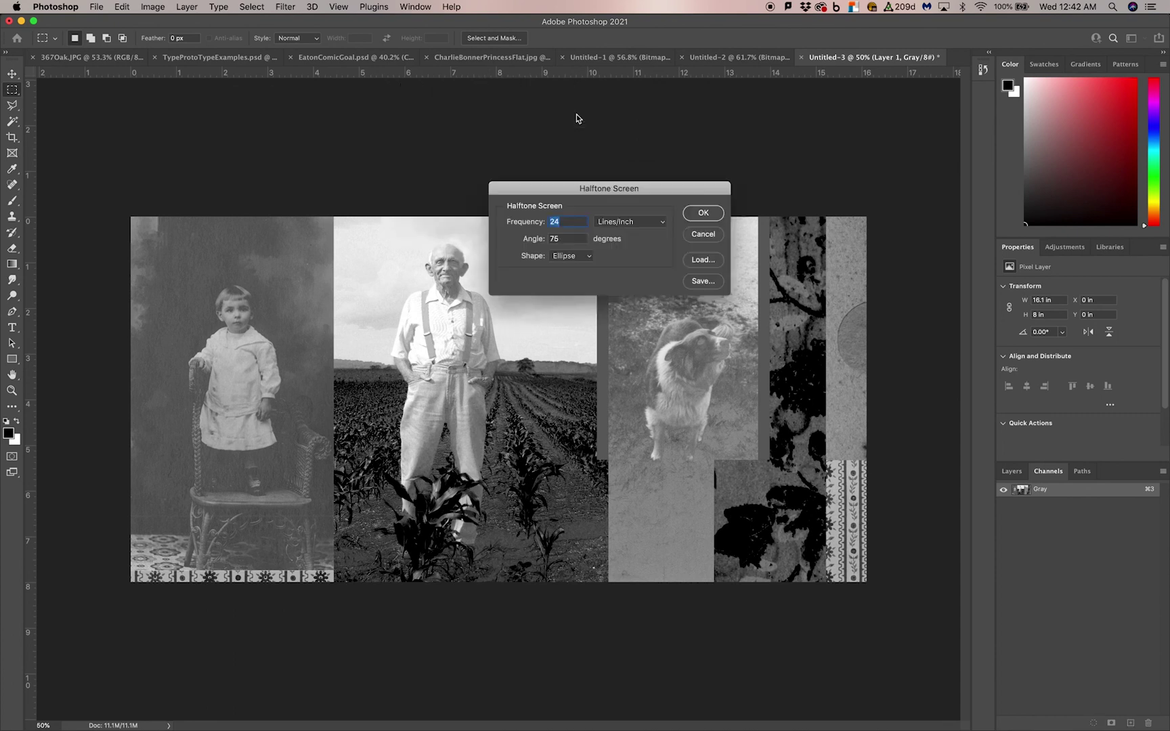
double_click(559, 239)
type("0")
left_click_drag(642, 191, 626, 113)
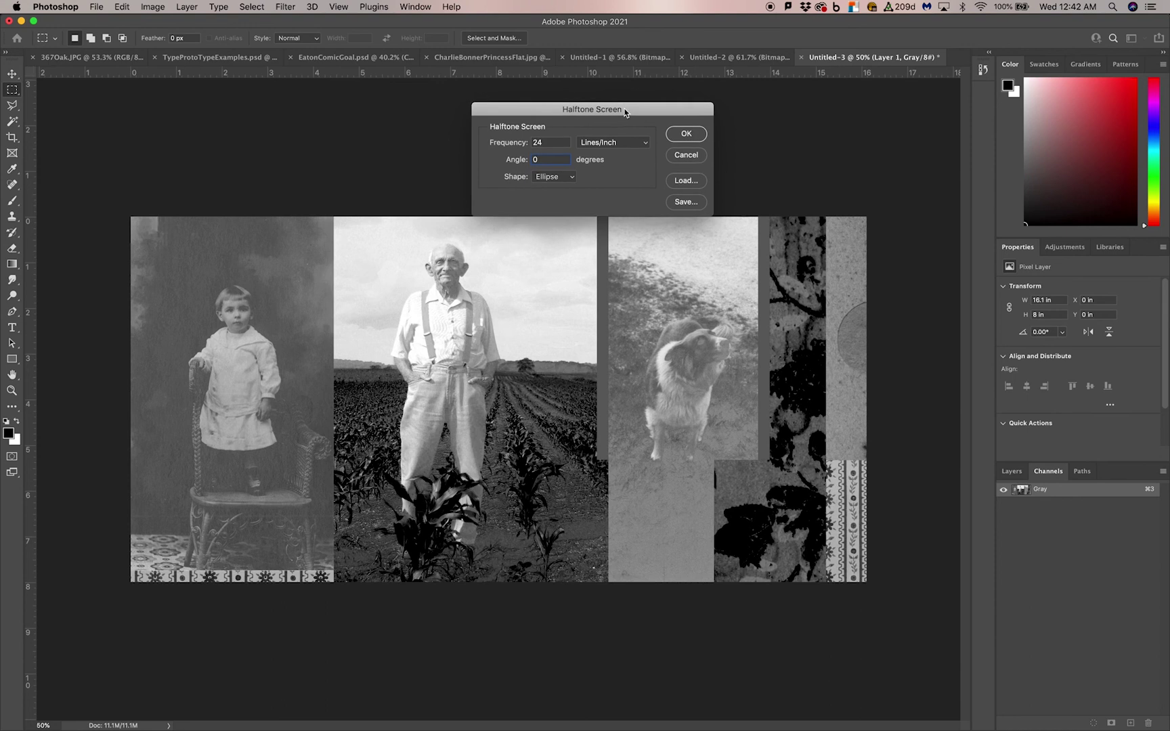
left_click(685, 134)
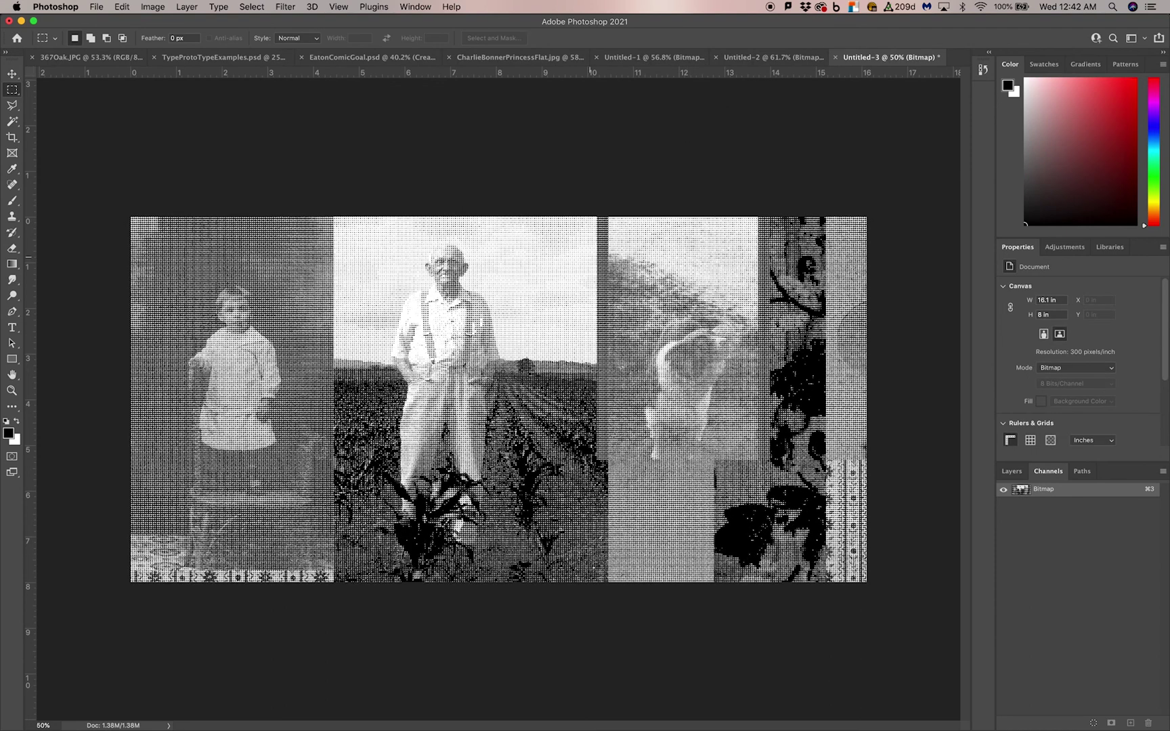
left_click(520, 56)
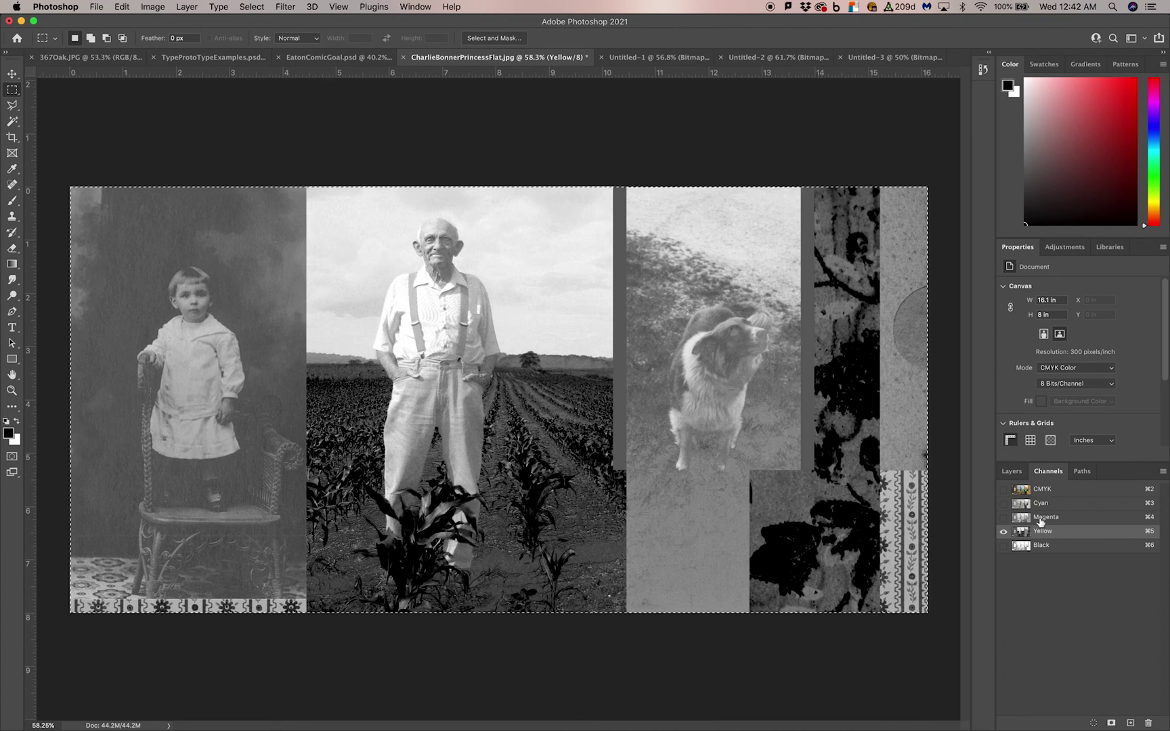
key("super+v")
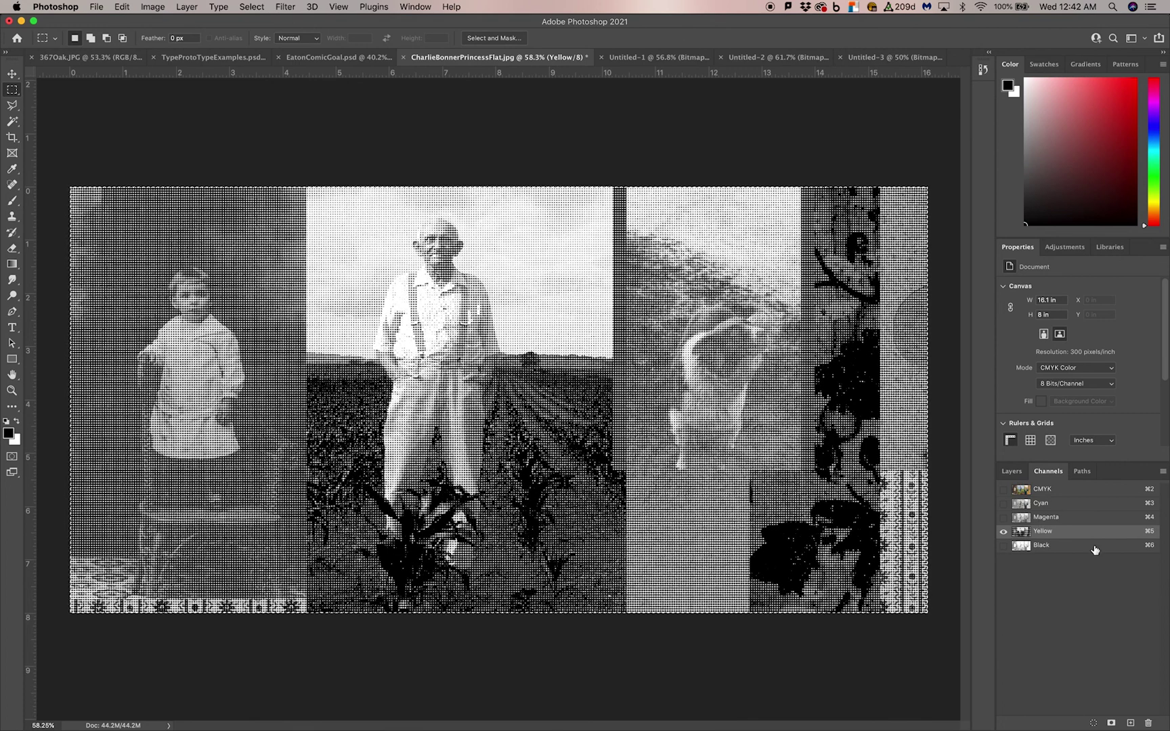
left_click(1003, 517)
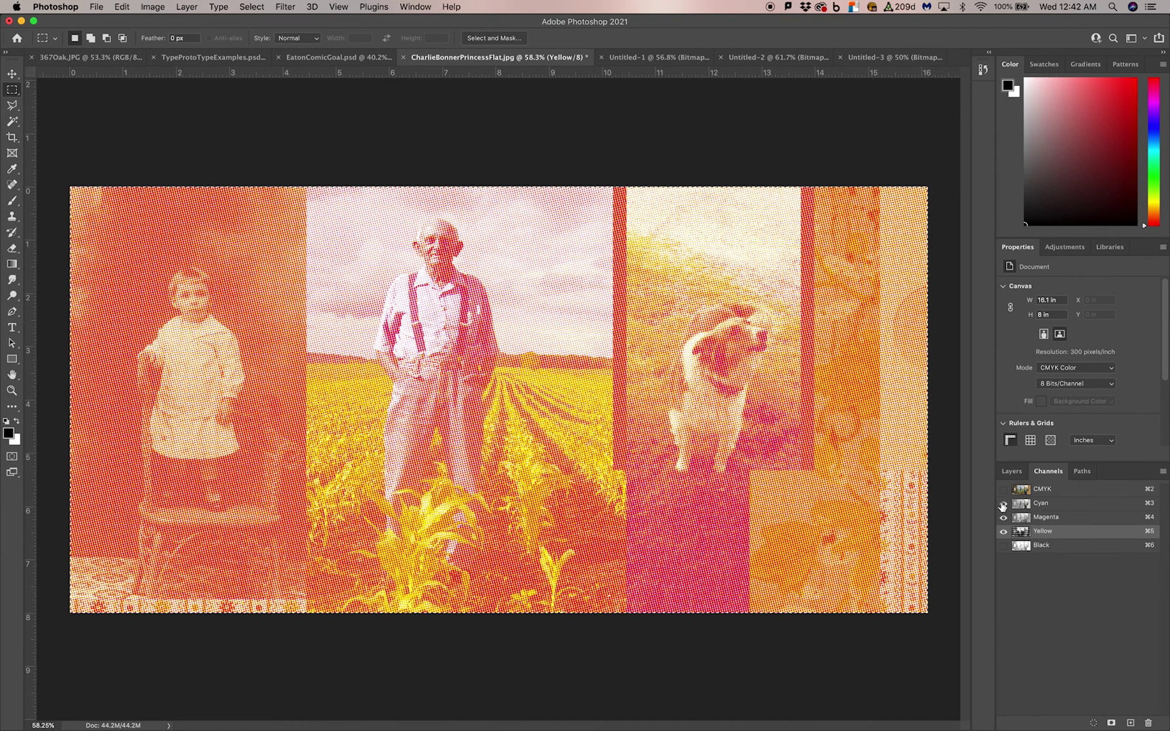
left_click(1003, 503)
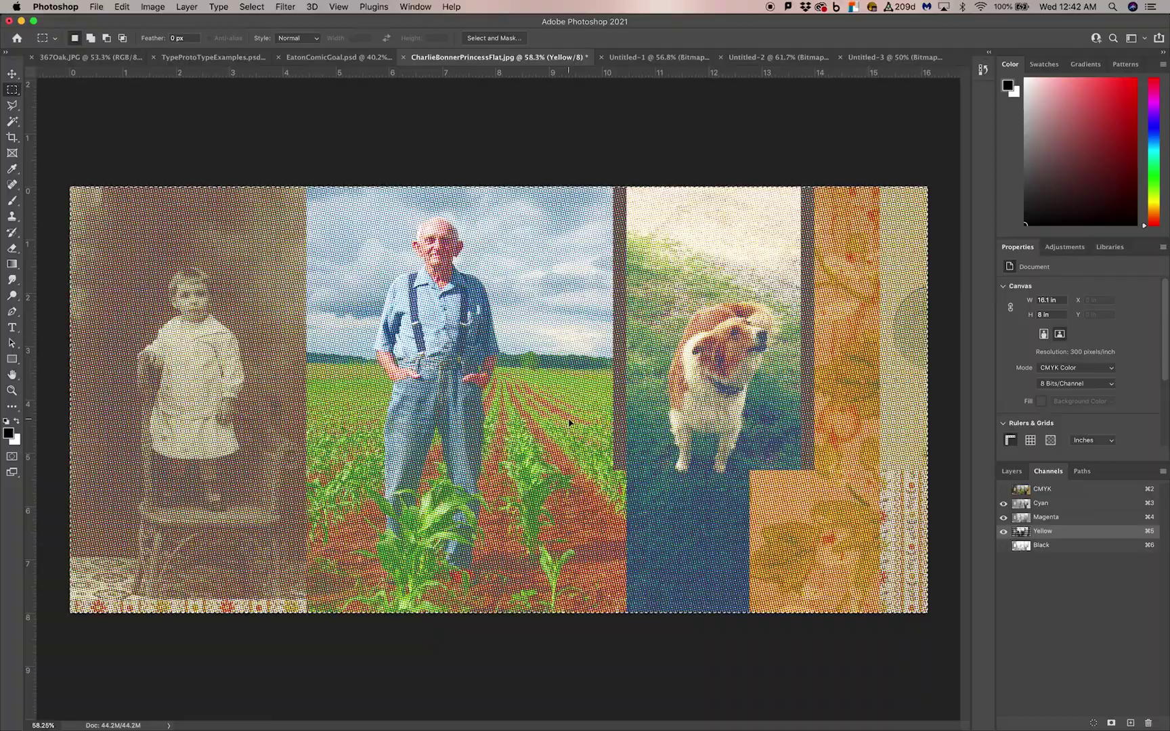
scroll(568, 423, "up", 3)
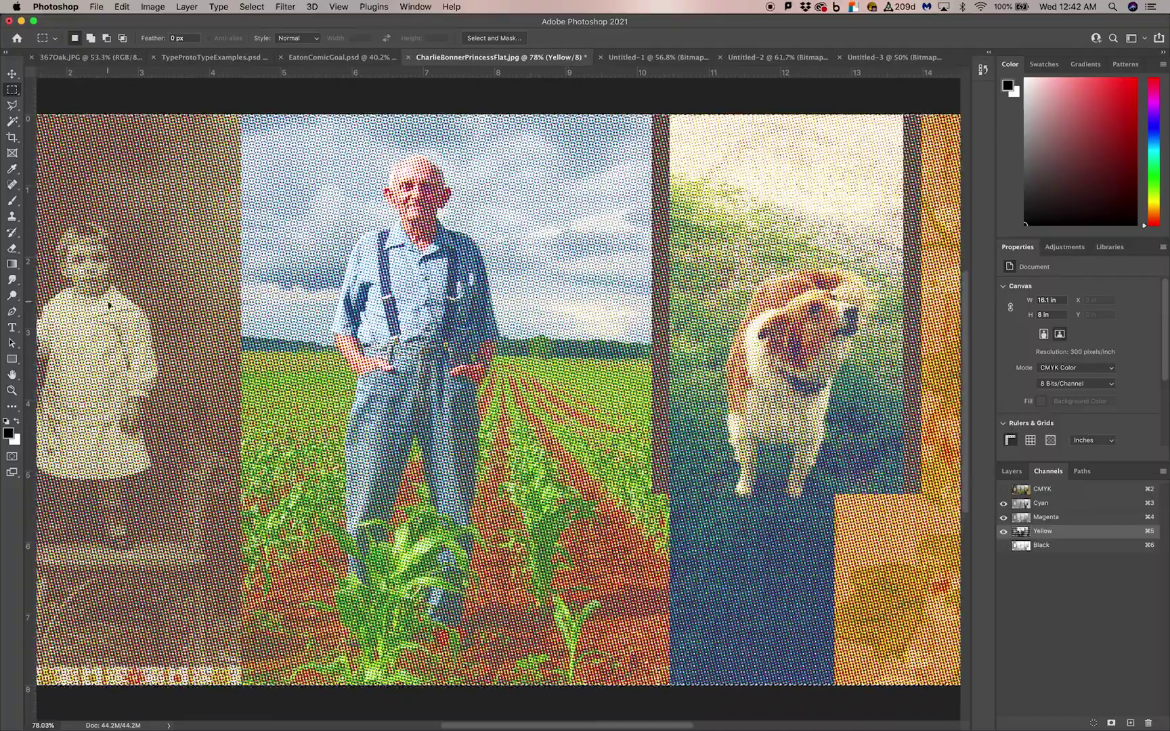
scroll(109, 304, "up", 4)
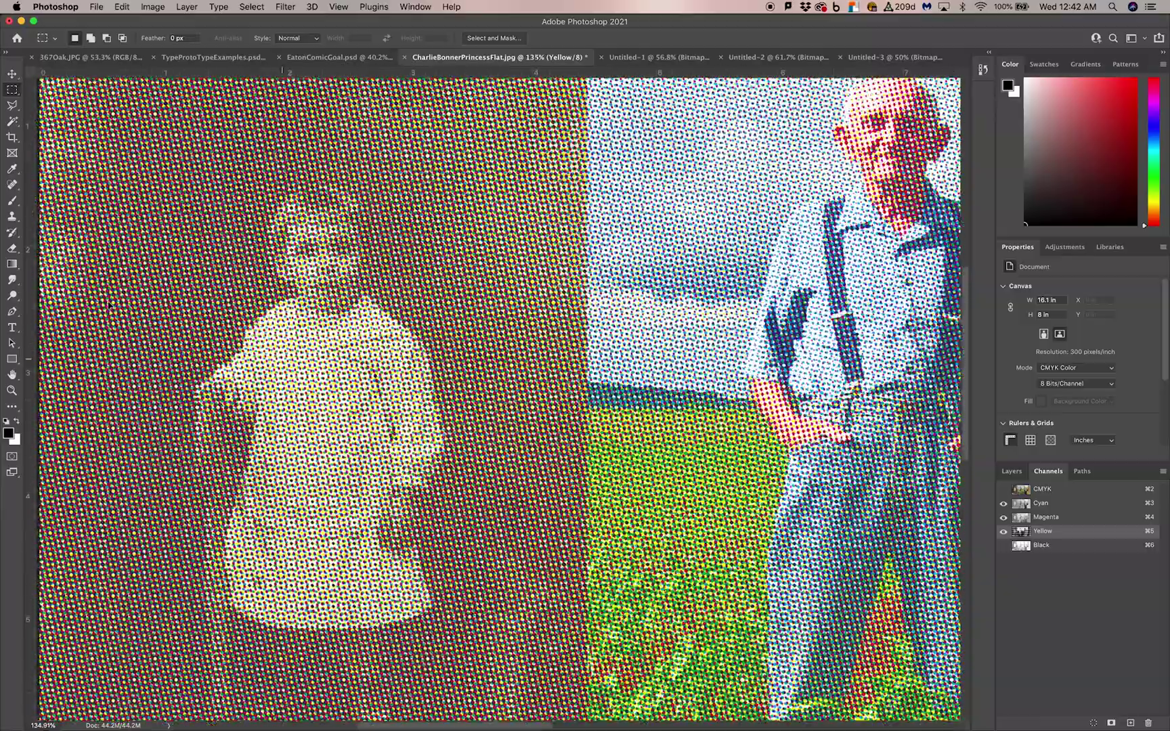
scroll(109, 304, "down", 2)
scroll(110, 301, "up", 6)
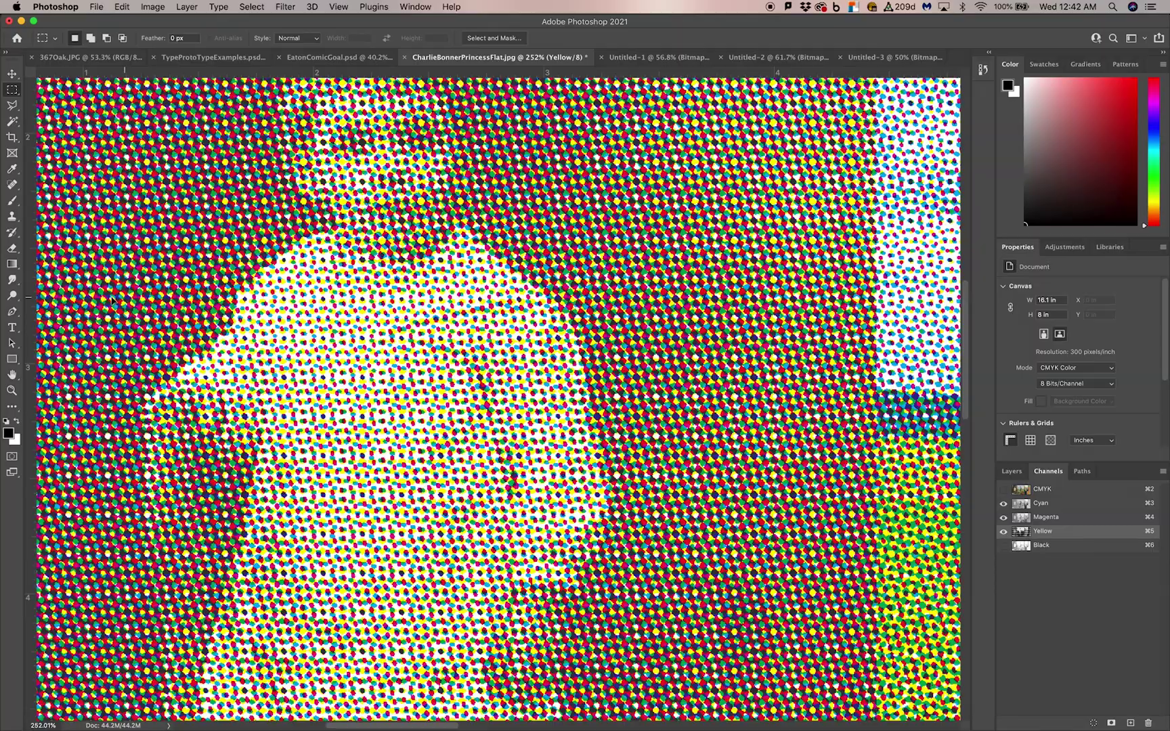
scroll(112, 298, "down", 2)
scroll(113, 296, "up", 4)
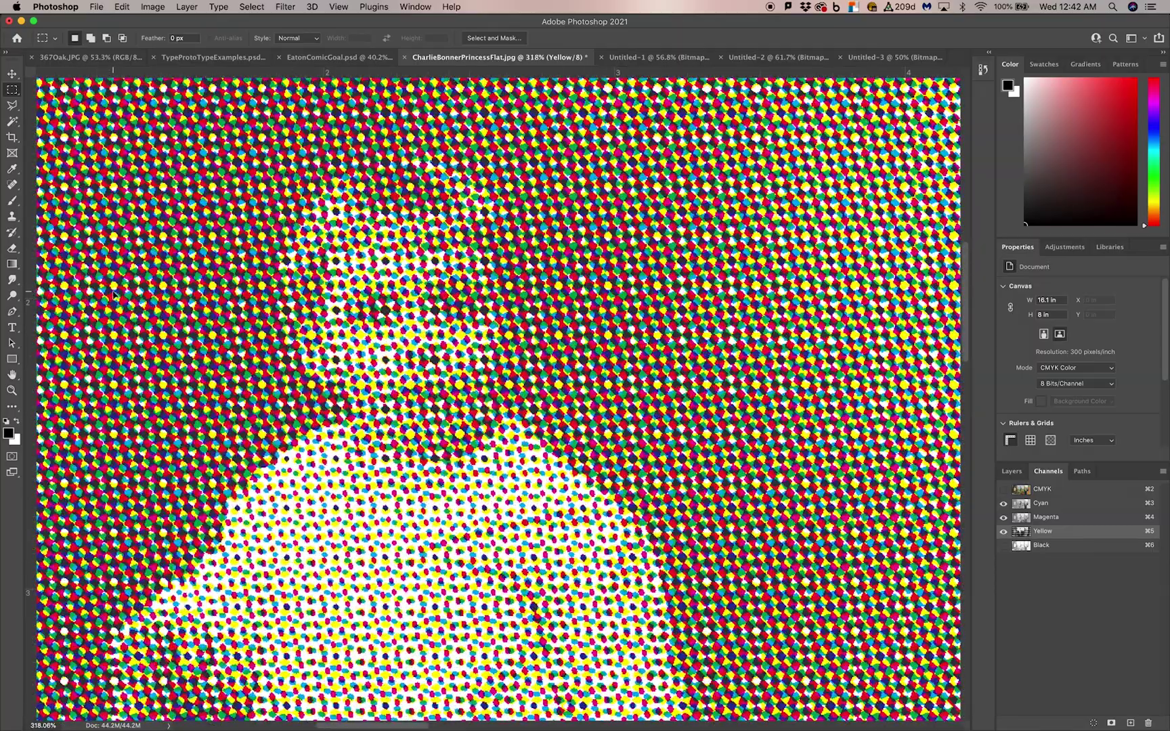
scroll(114, 293, "up", 4)
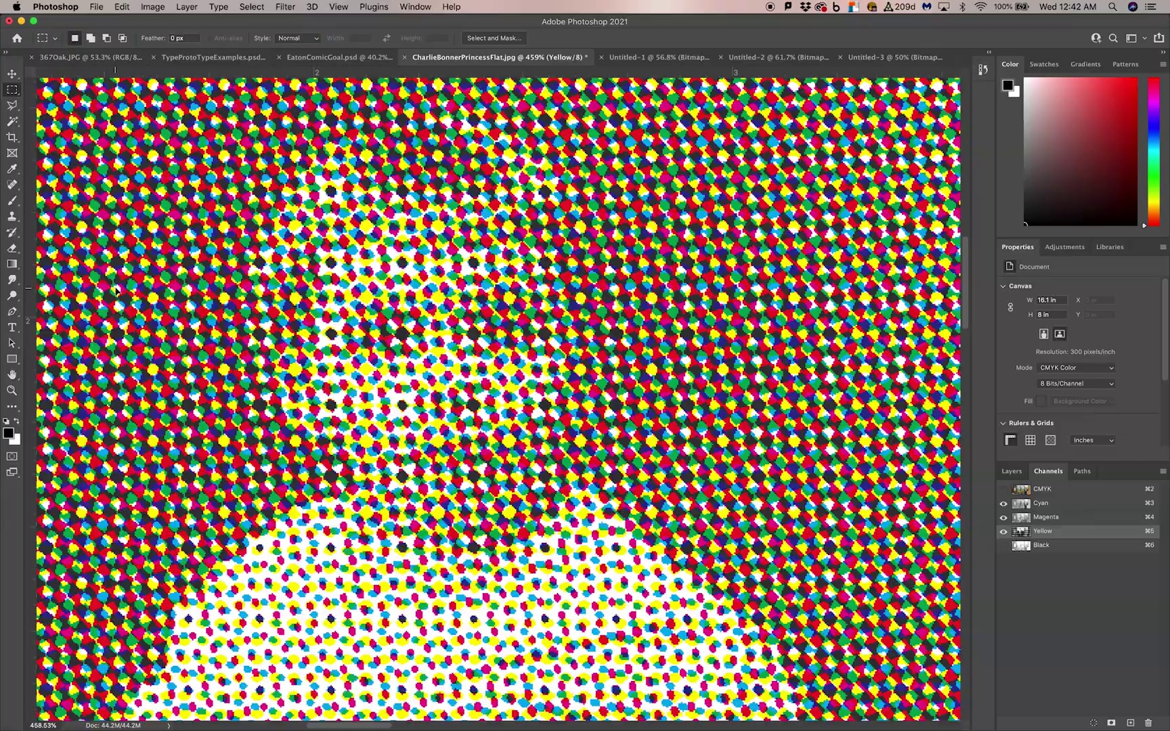
scroll(115, 293, "down", 5)
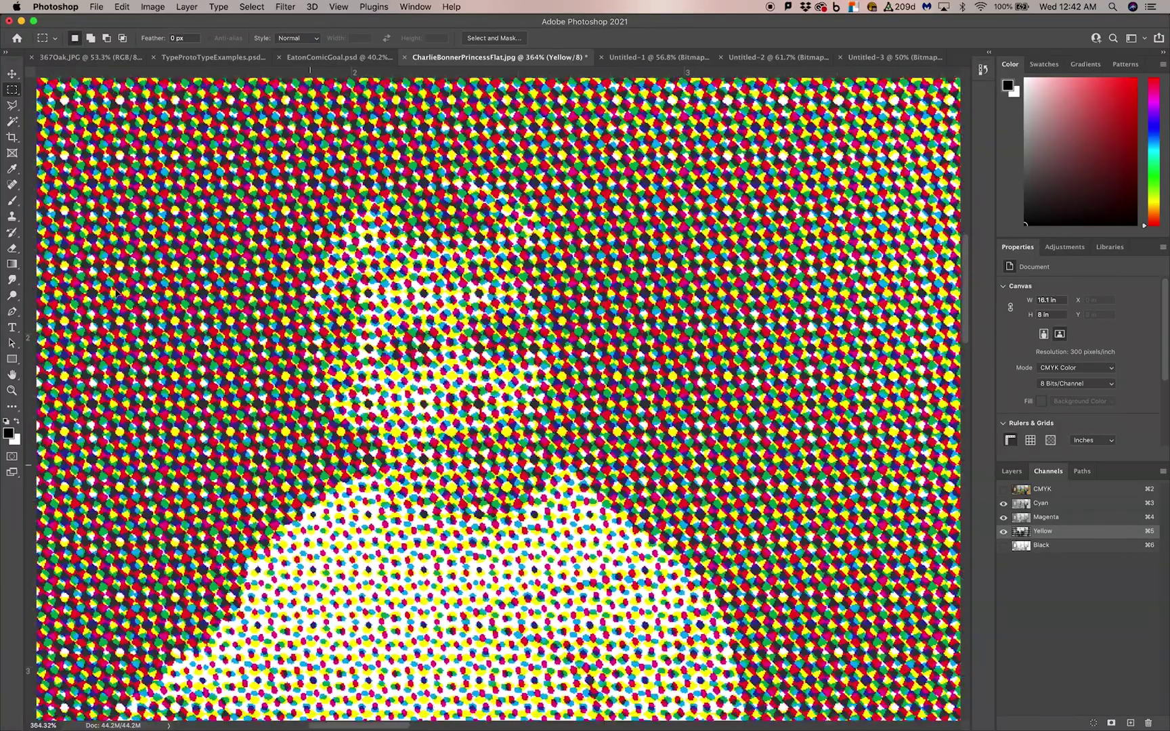
scroll(115, 292, "down", 2)
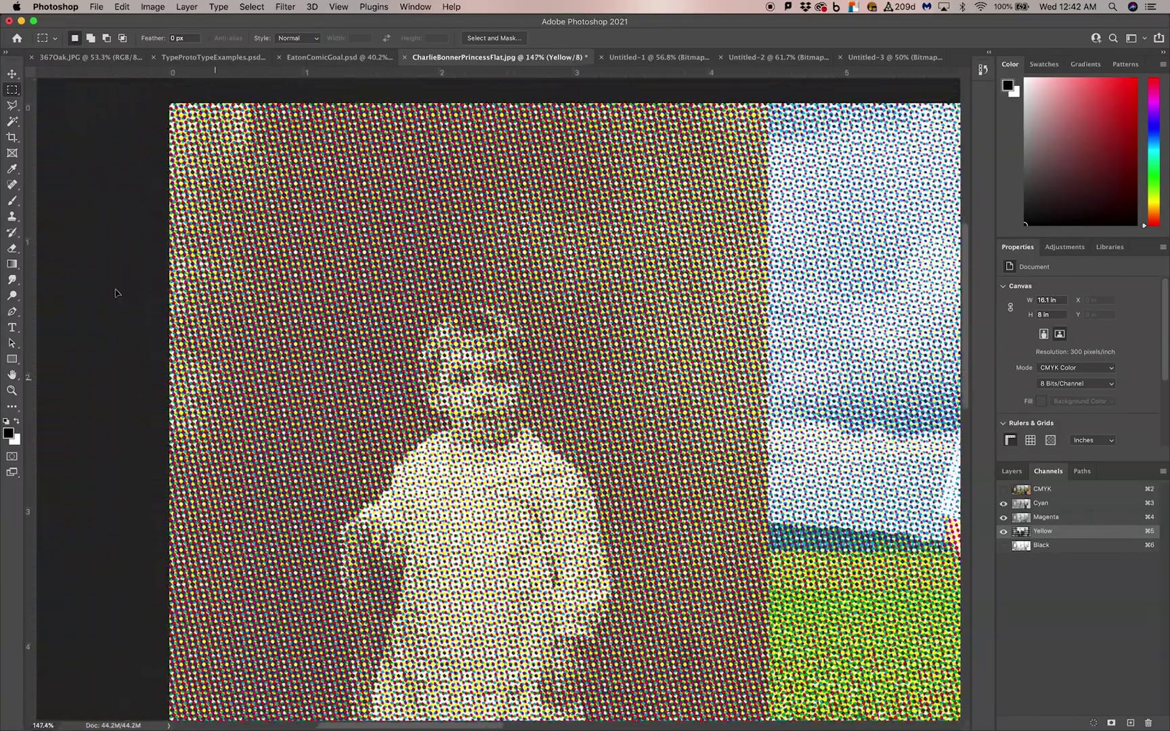
scroll(115, 289, "down", 1)
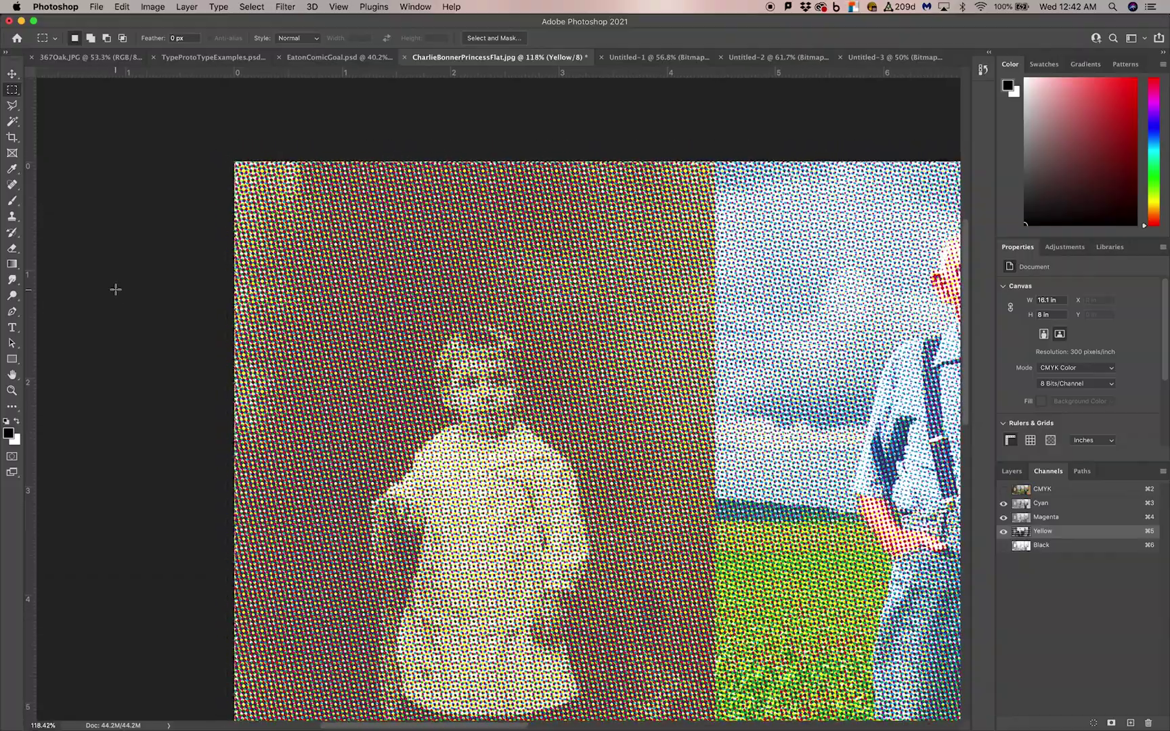
scroll(115, 289, "down", 1)
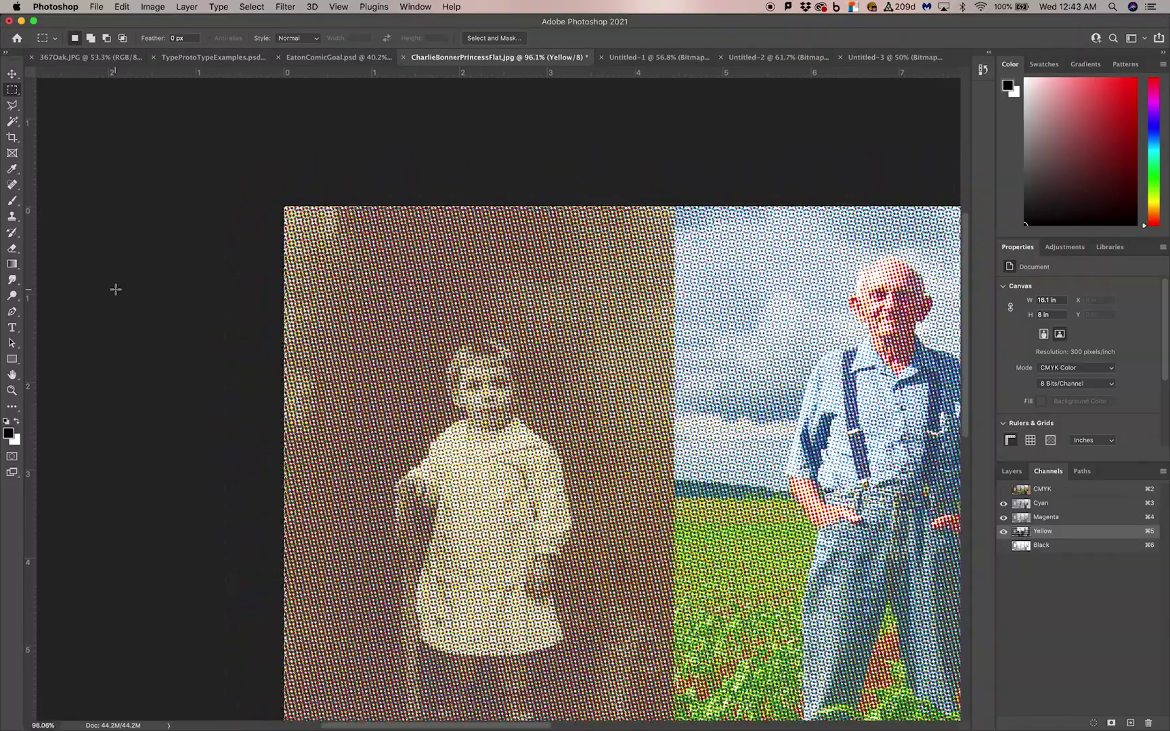
scroll(115, 289, "down", 2)
key("super+0")
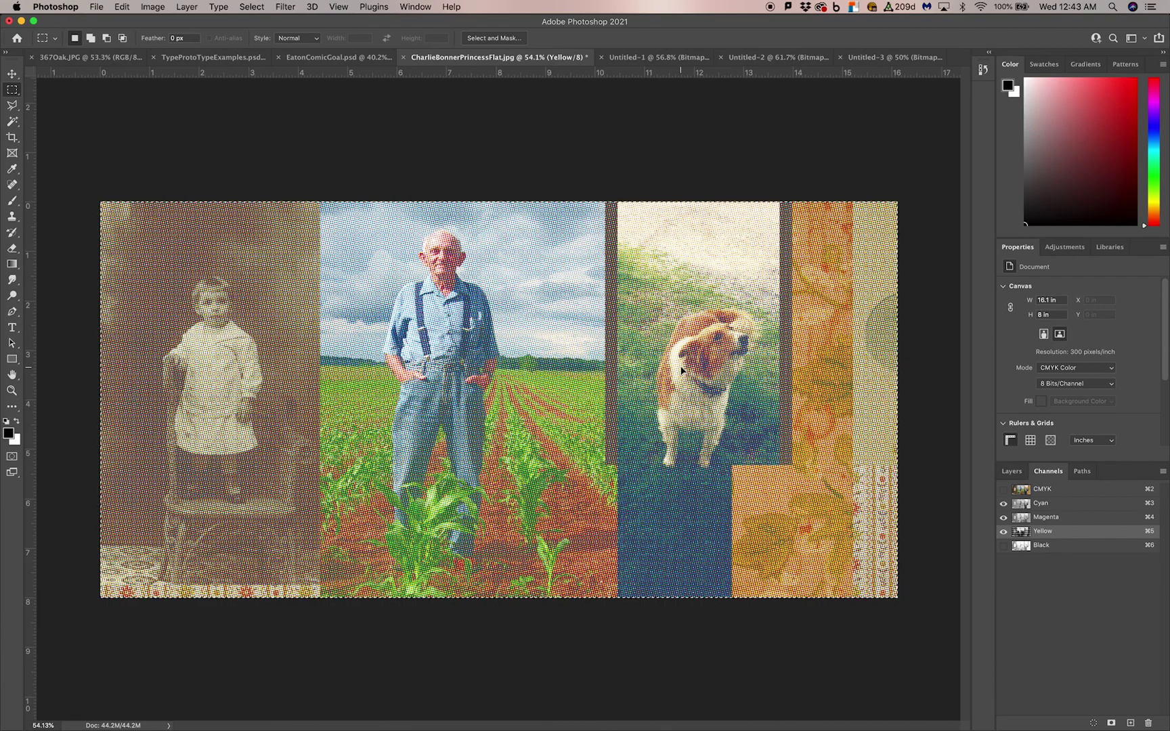
scroll(681, 370, "up", 2)
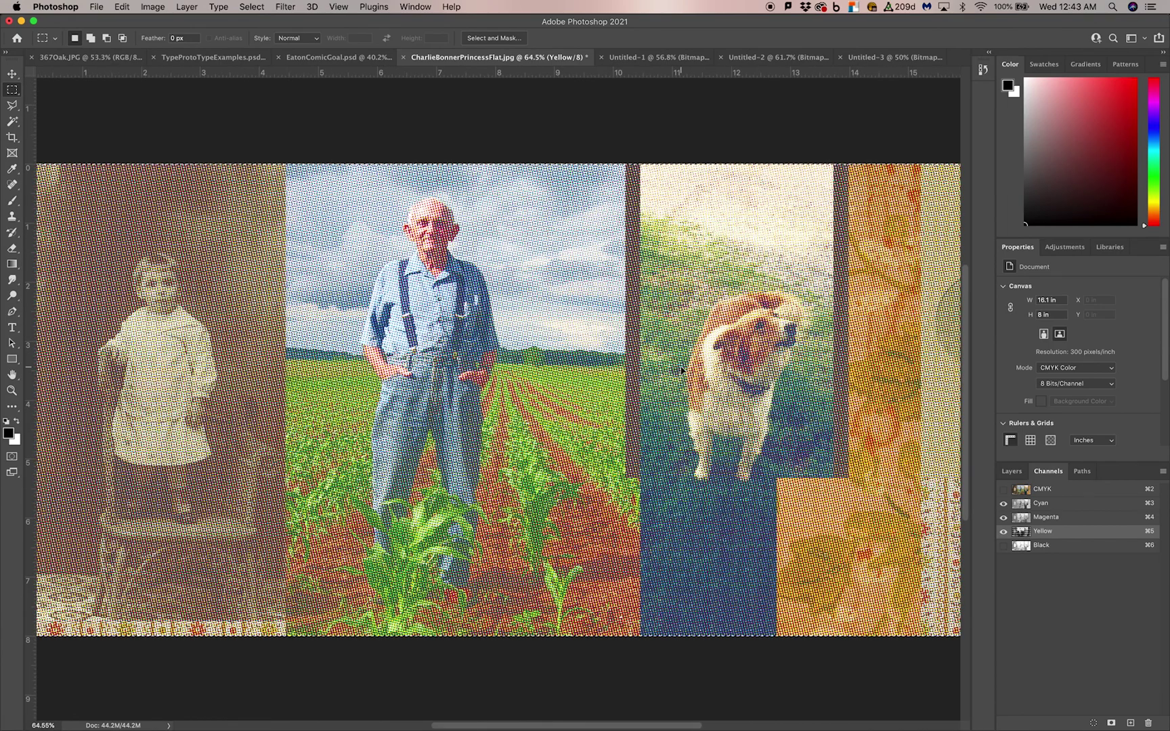
scroll(681, 370, "down", 2)
scroll(681, 370, "down", 1)
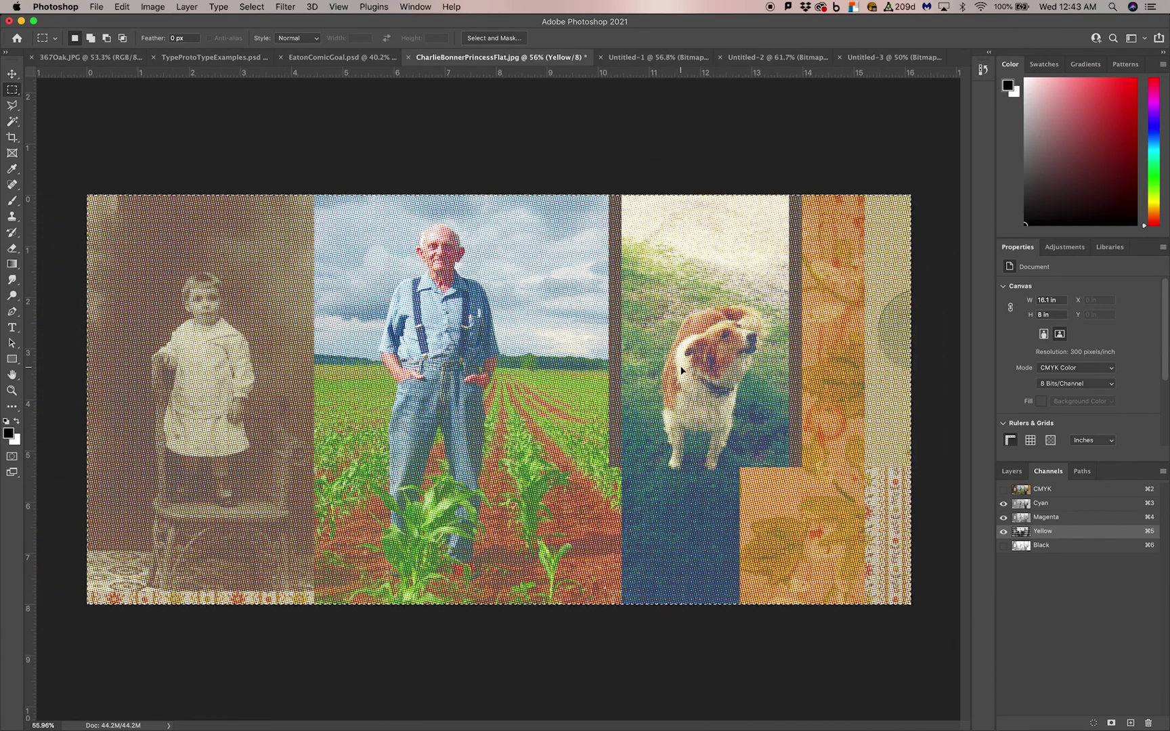
- Isolate the Black channel and paste it into a new grayscale document, Untitled-4
left_click(1003, 545)
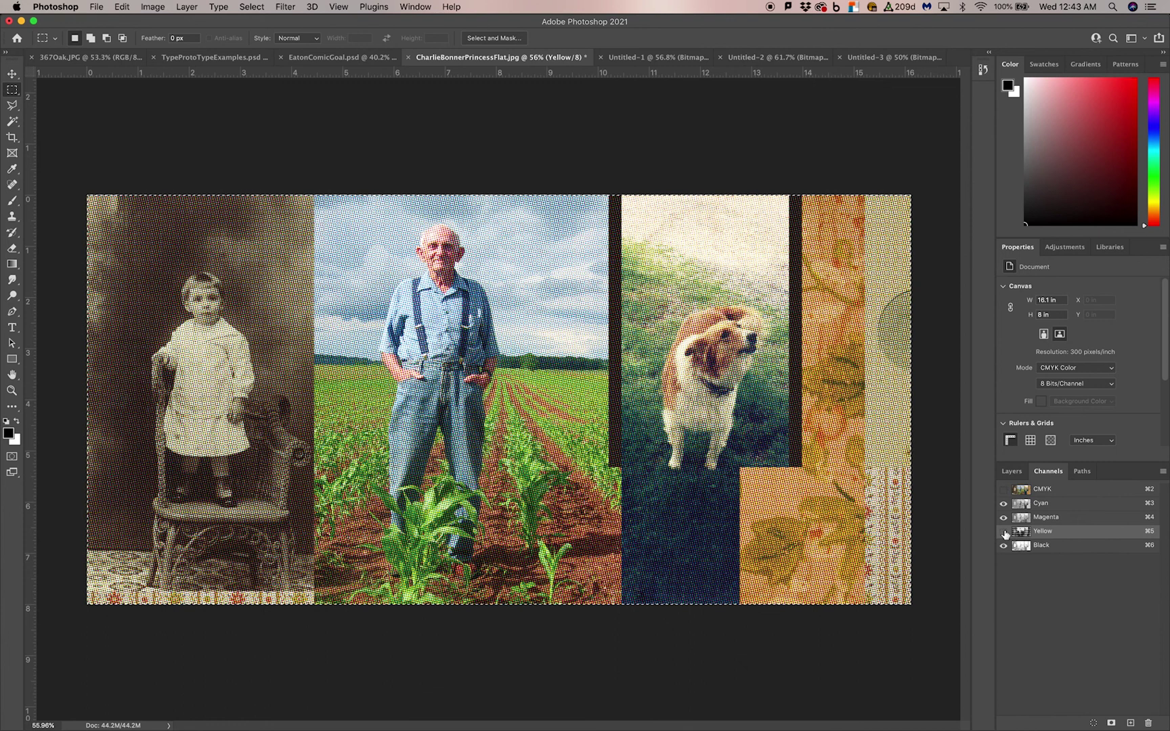
left_click_drag(1003, 532, 1004, 510)
left_click(1049, 547)
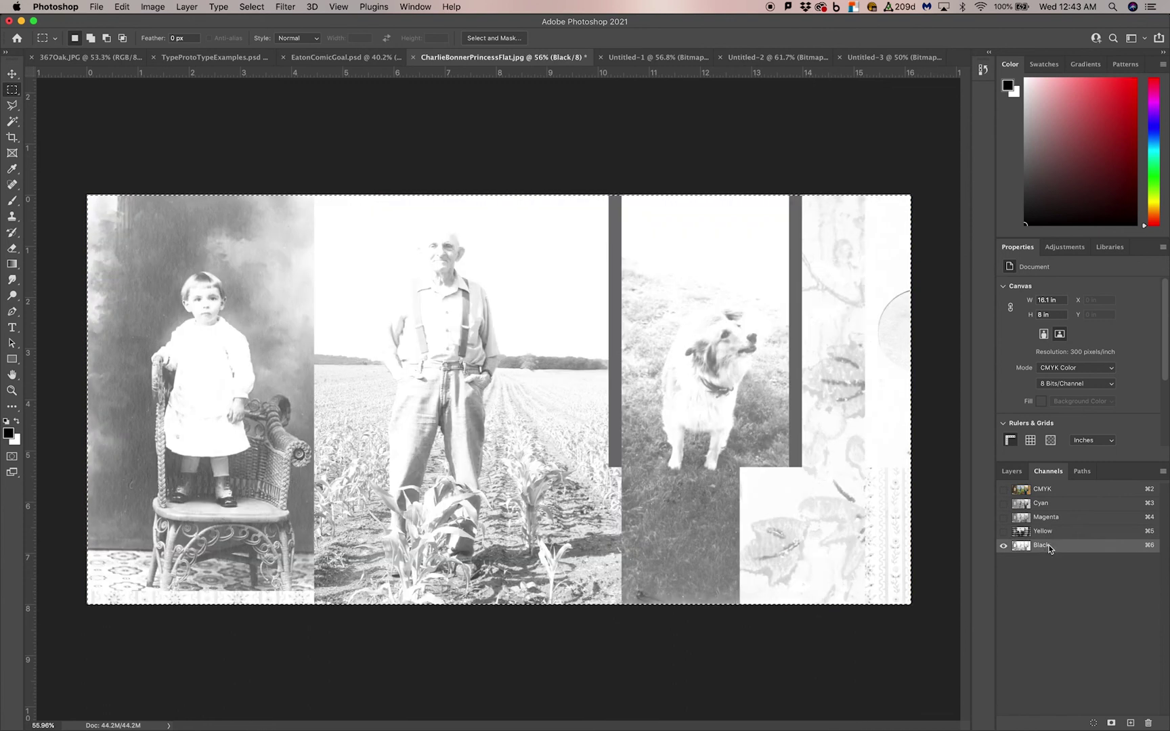
key("super+n")
key("Return")
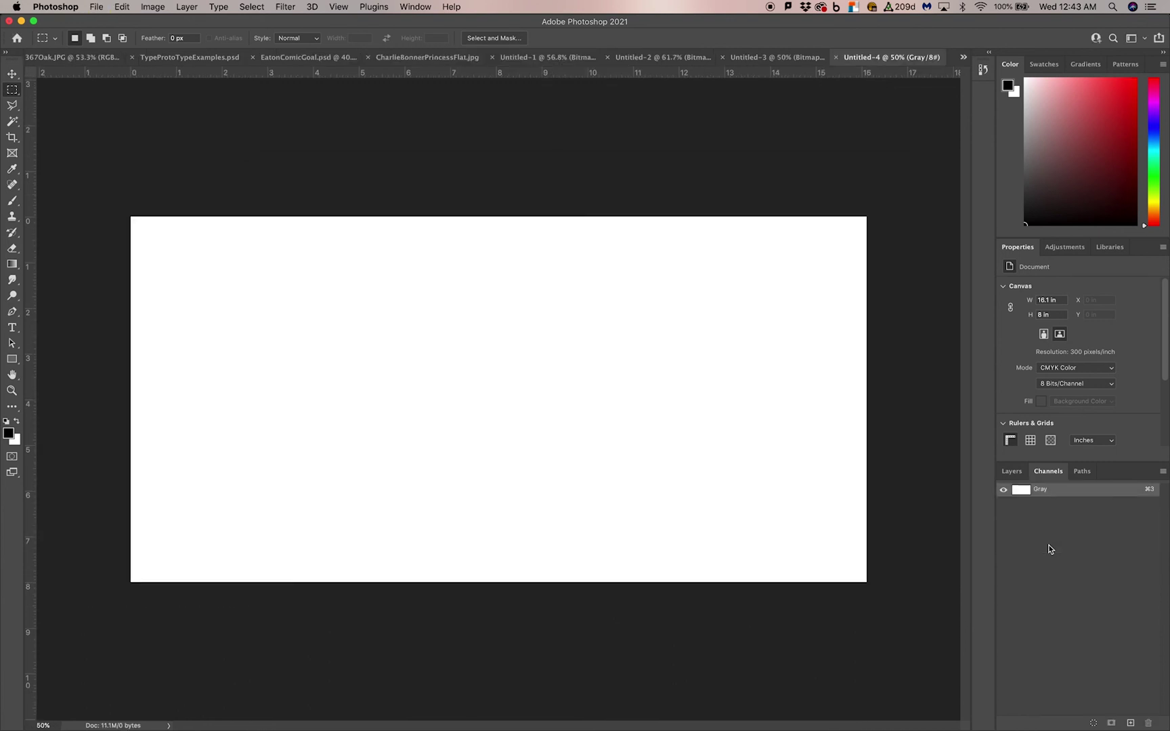
key("super+v")
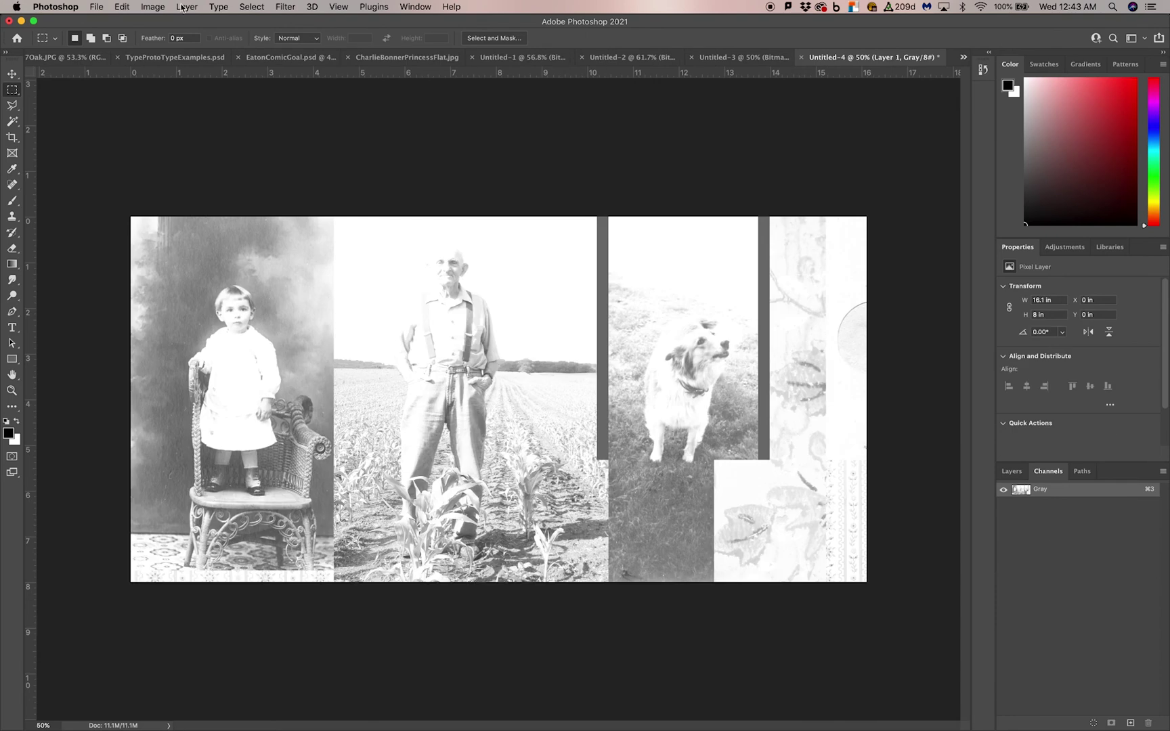
- Flatten and convert Untitled-4 to Bitmap at 300 ppi with a 24 lpi, 45° ellipse halftone screen
left_click(153, 6)
mouse_move(245, 22)
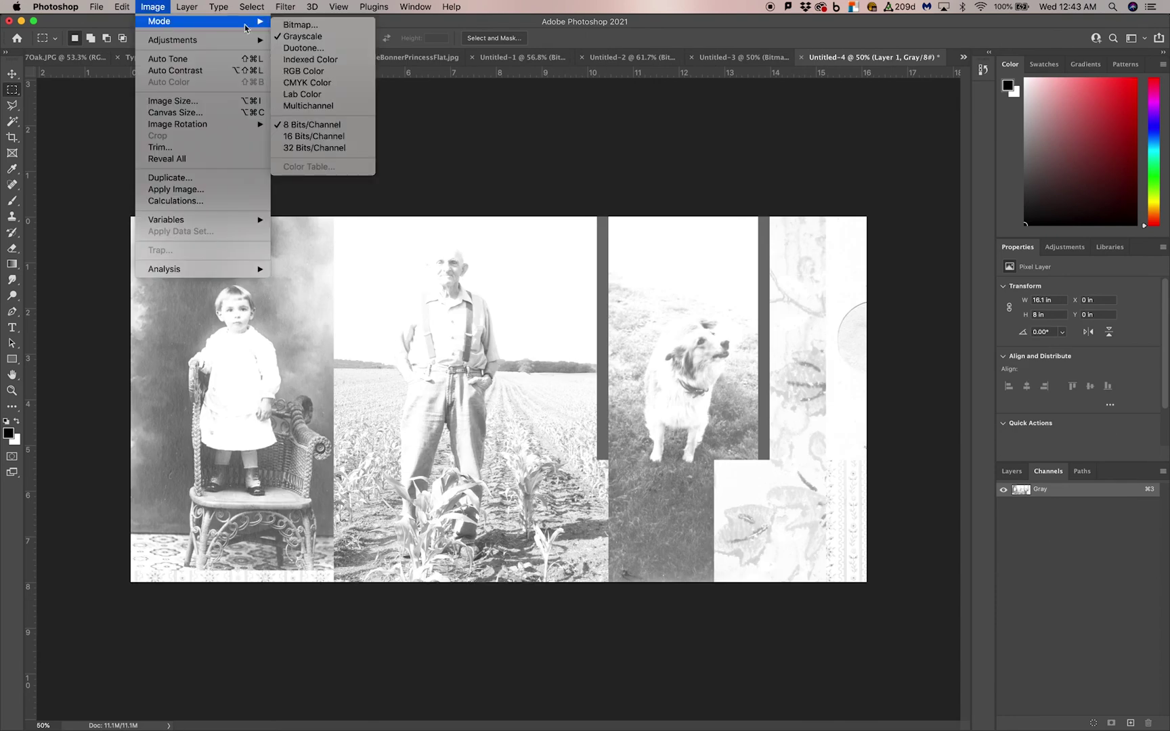
left_click(306, 27)
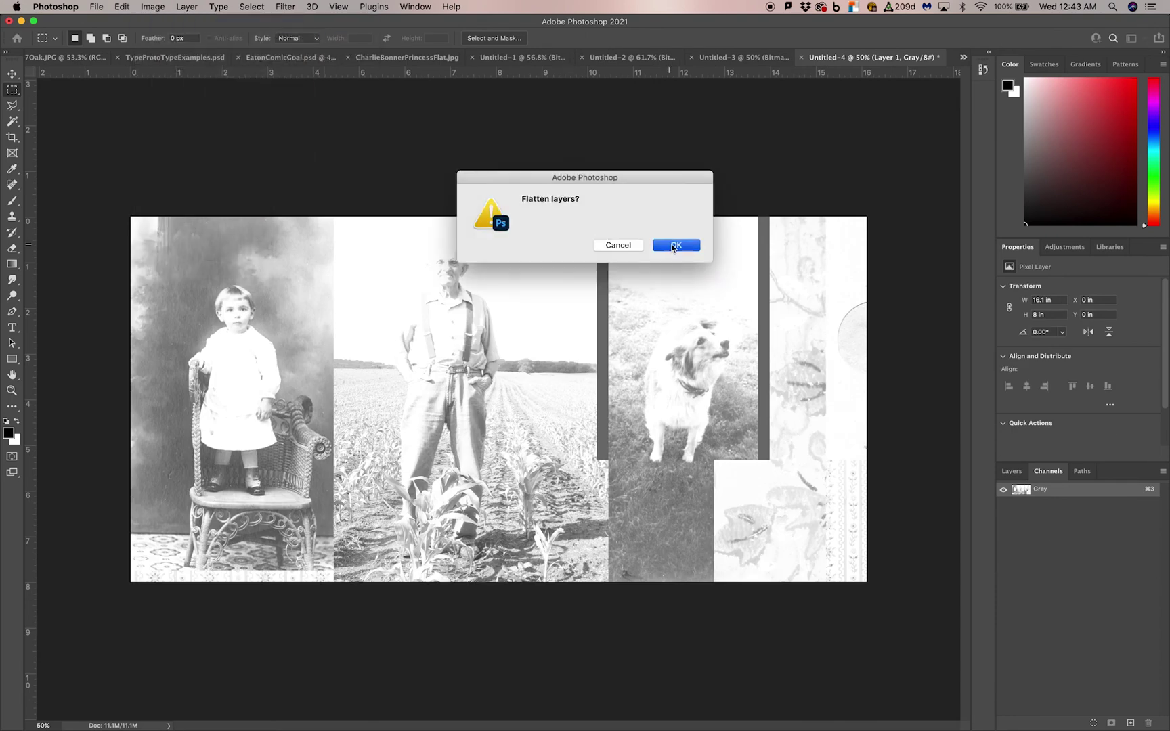
left_click(672, 247)
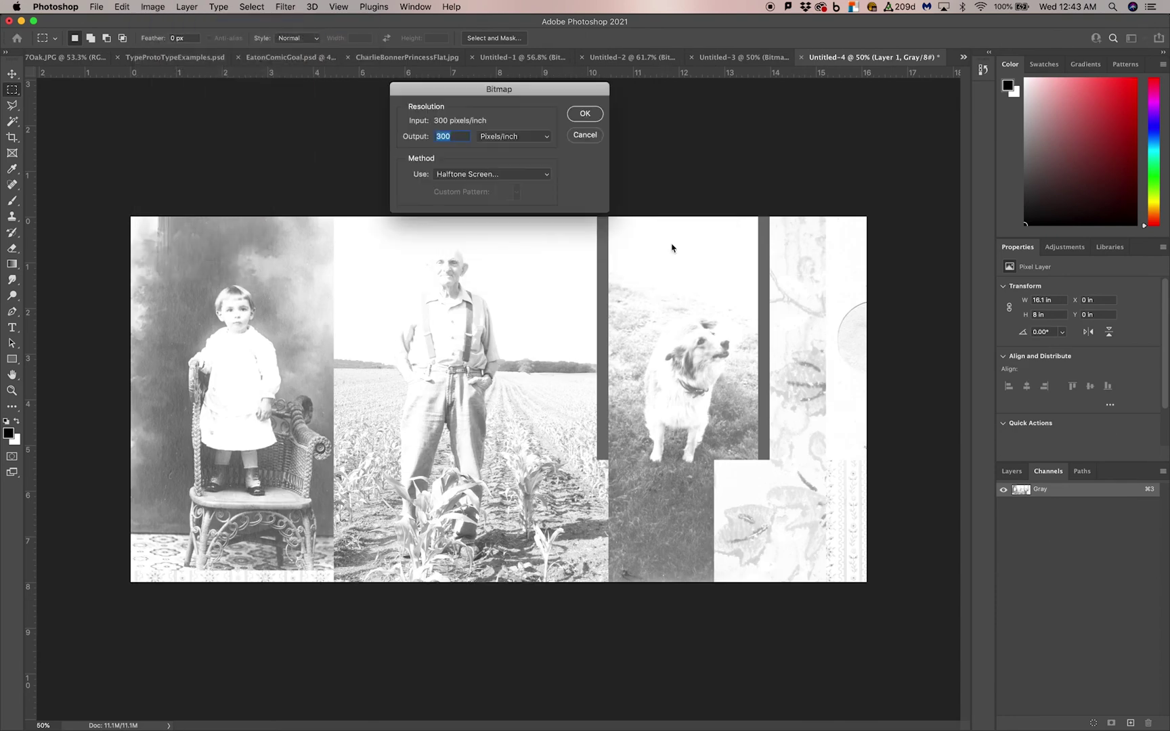
left_click(579, 115)
key("Tab")
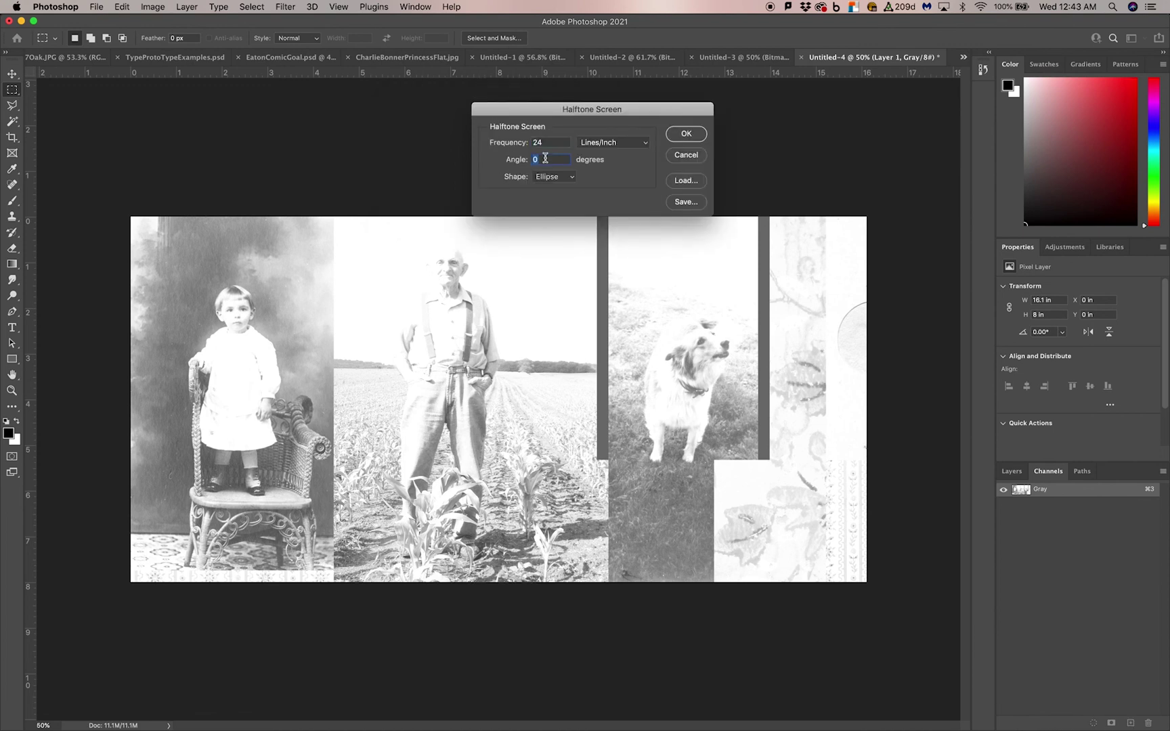
left_click(686, 135)
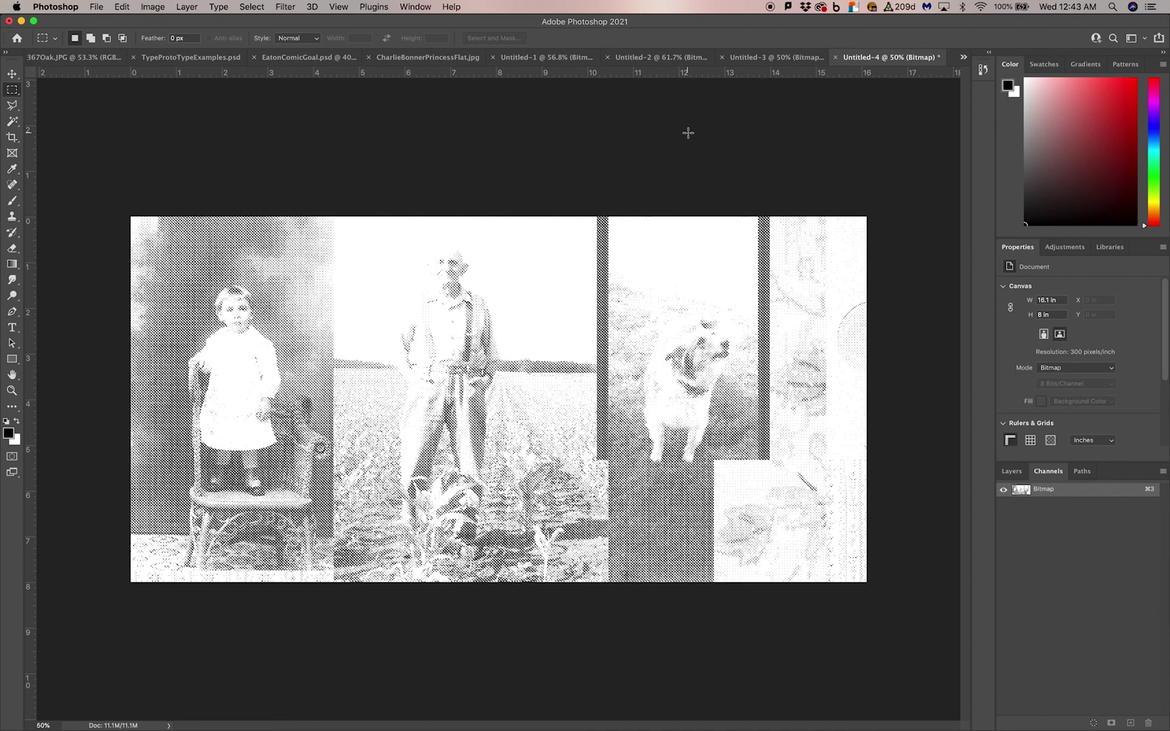
- Select all of Untitled-4, zoom in and out to check the elliptical dots, then copy it
key("super+a")
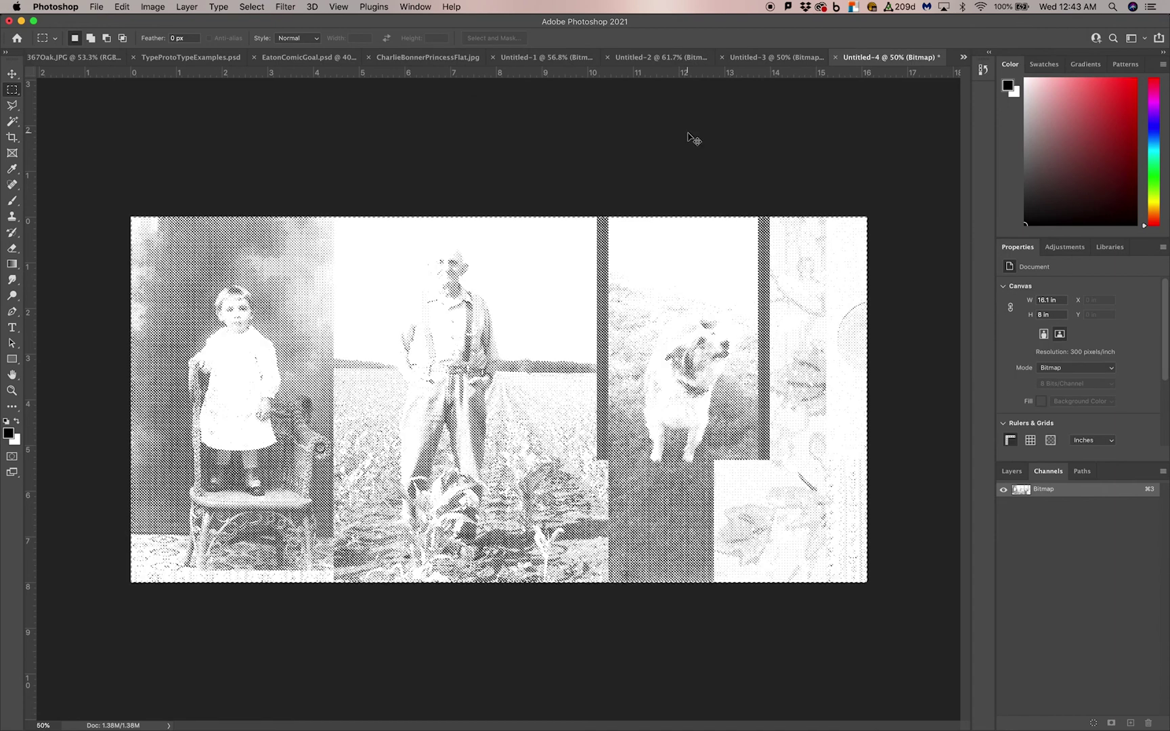
scroll(687, 131, "up", 2)
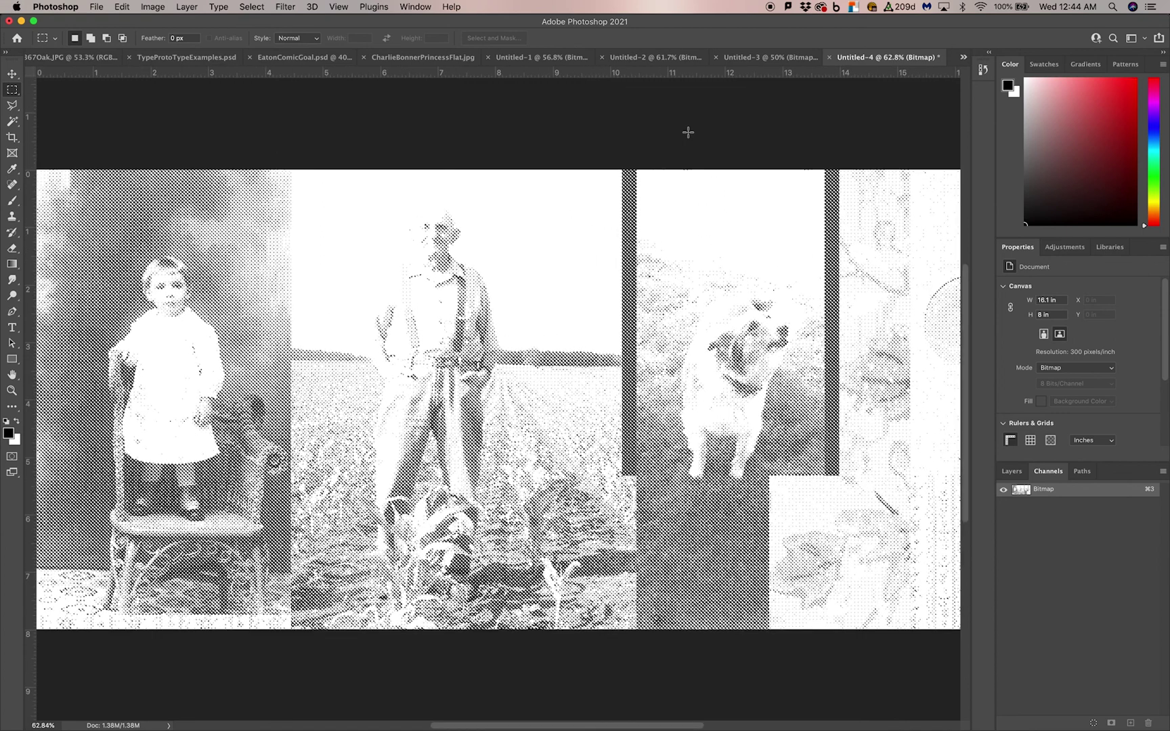
scroll(656, 417, "down", 3)
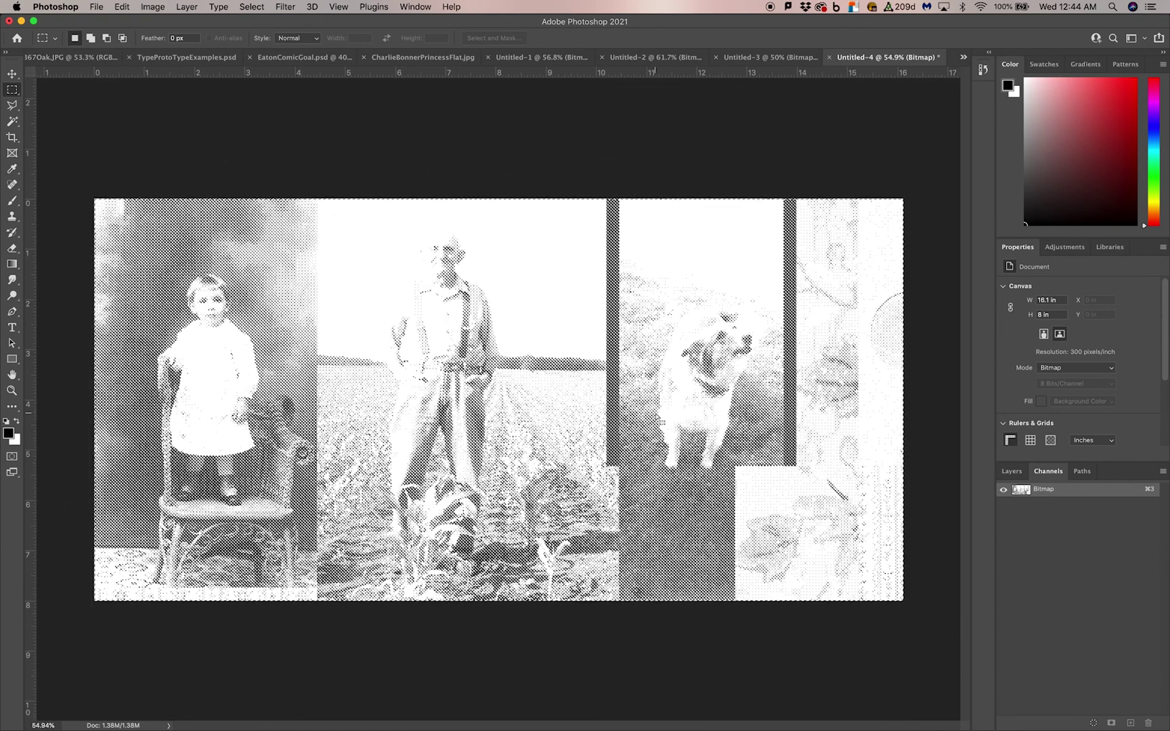
scroll(655, 416, "down", 1)
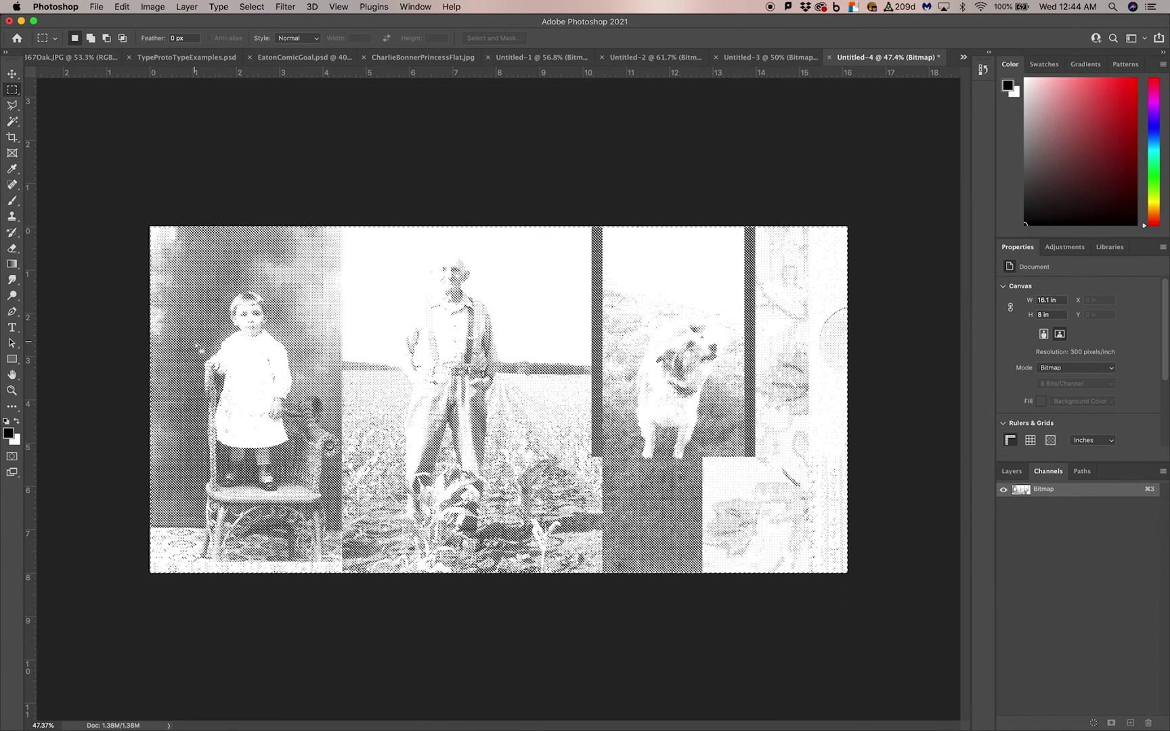
scroll(196, 343, "up", 1)
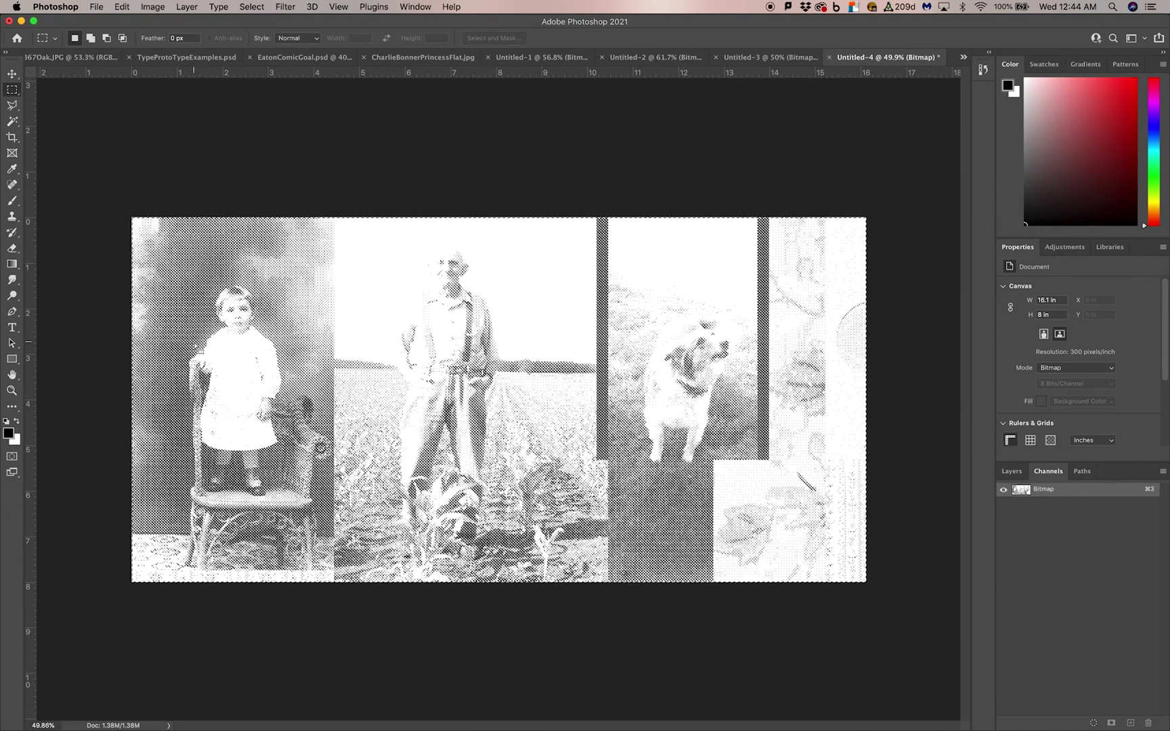
scroll(194, 343, "up", 2)
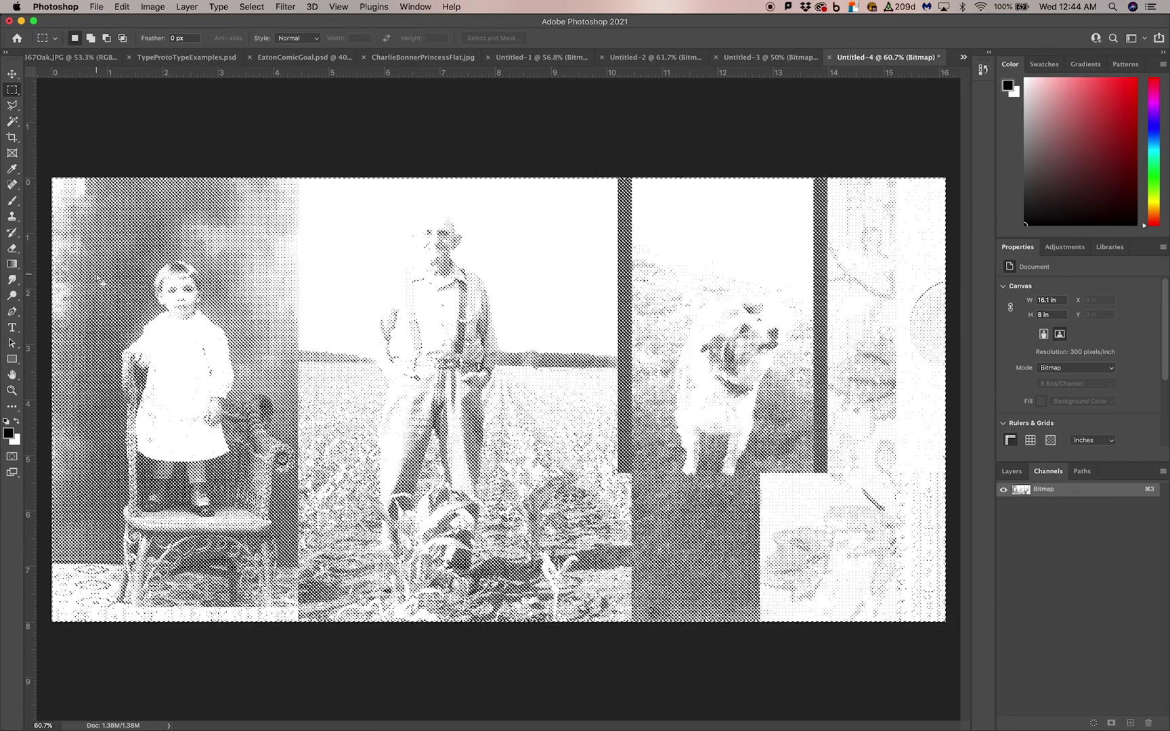
scroll(98, 278, "up", 4)
scroll(99, 278, "down", 3)
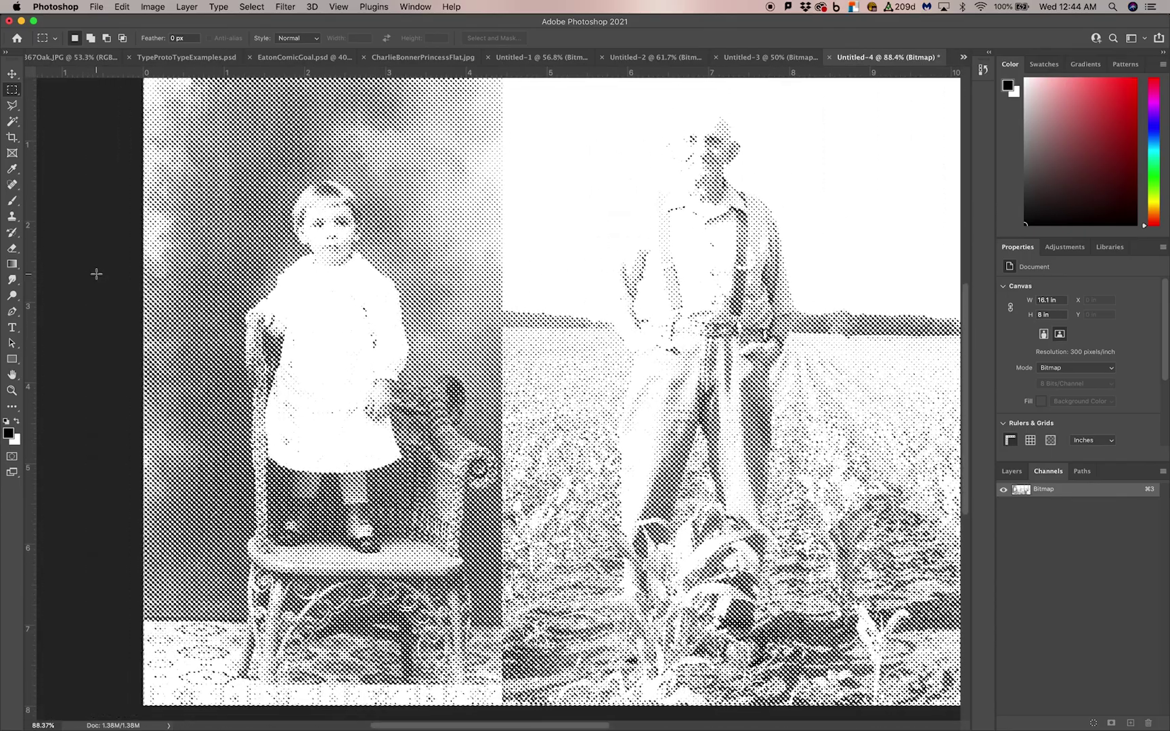
scroll(96, 274, "up", 2)
scroll(96, 273, "down", 2)
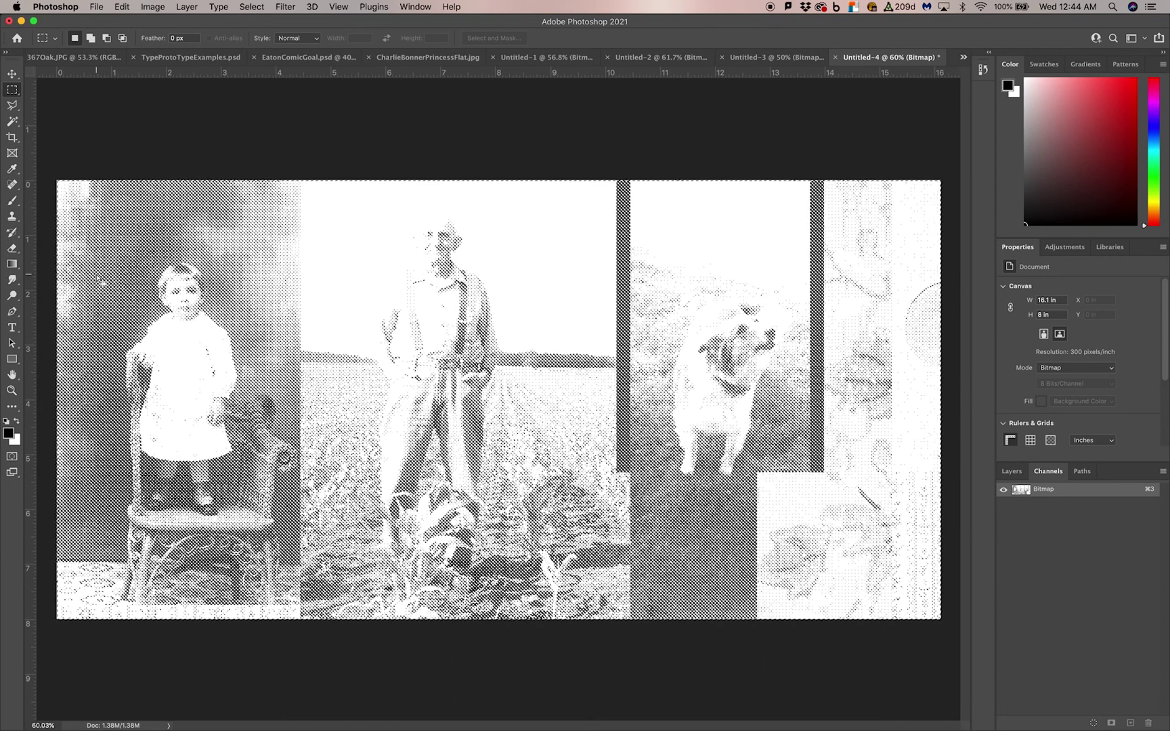
scroll(98, 277, "down", 1)
scroll(96, 276, "down", 3)
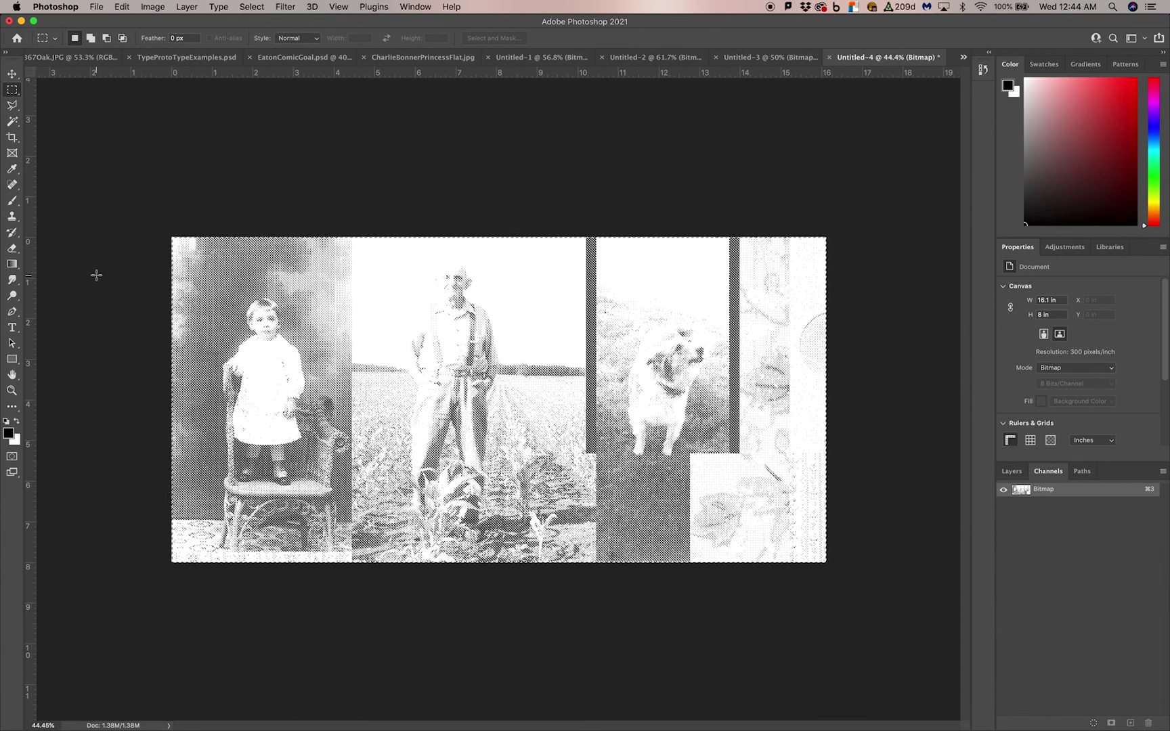
scroll(96, 275, "up", 1)
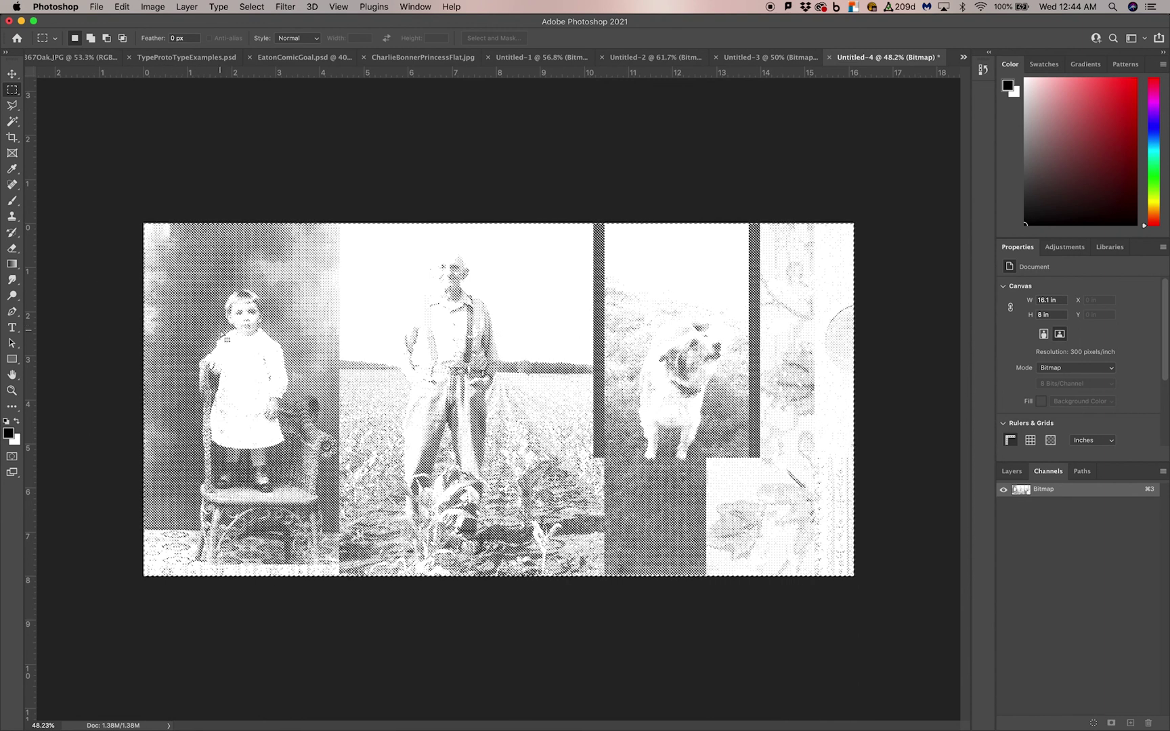
scroll(177, 318, "up", 2)
scroll(221, 333, "down", 2)
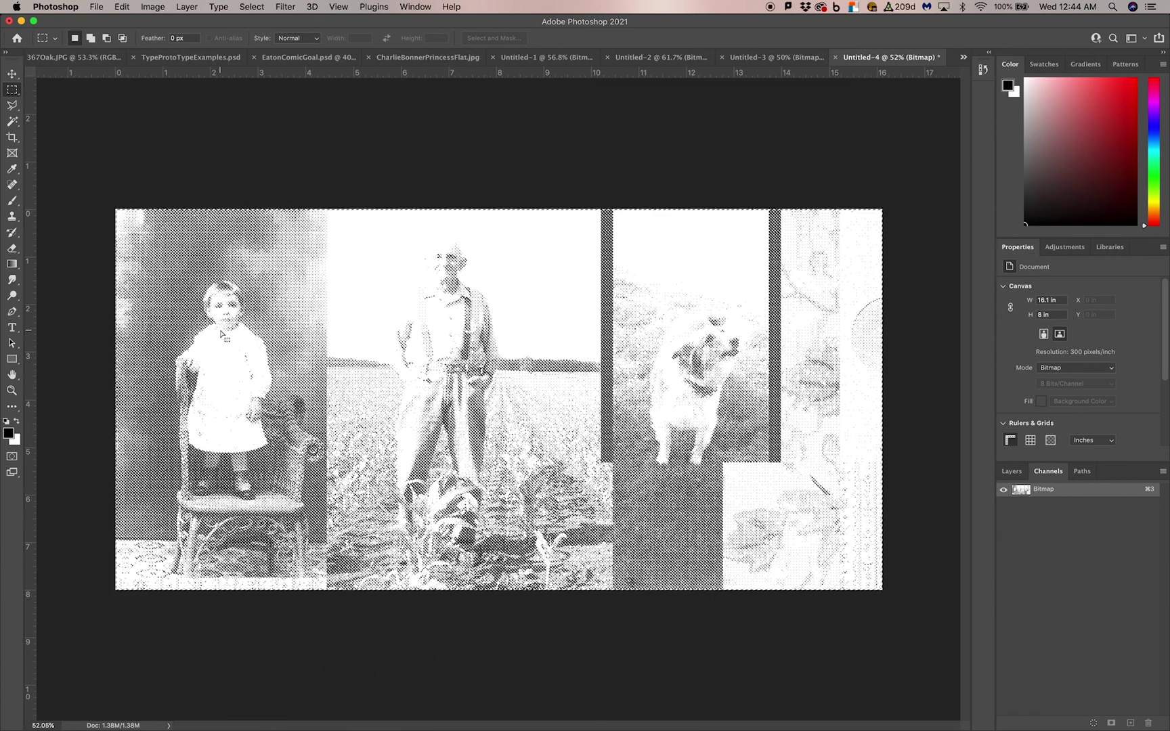
key("super+a")
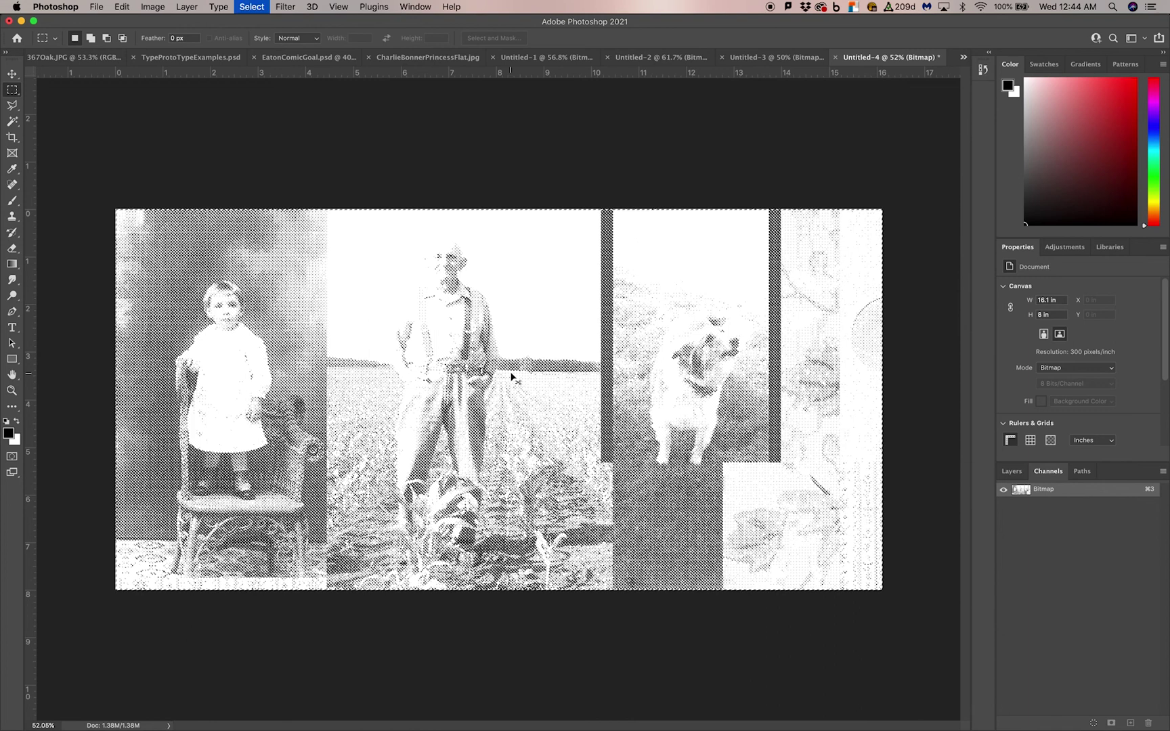
key("super+c")
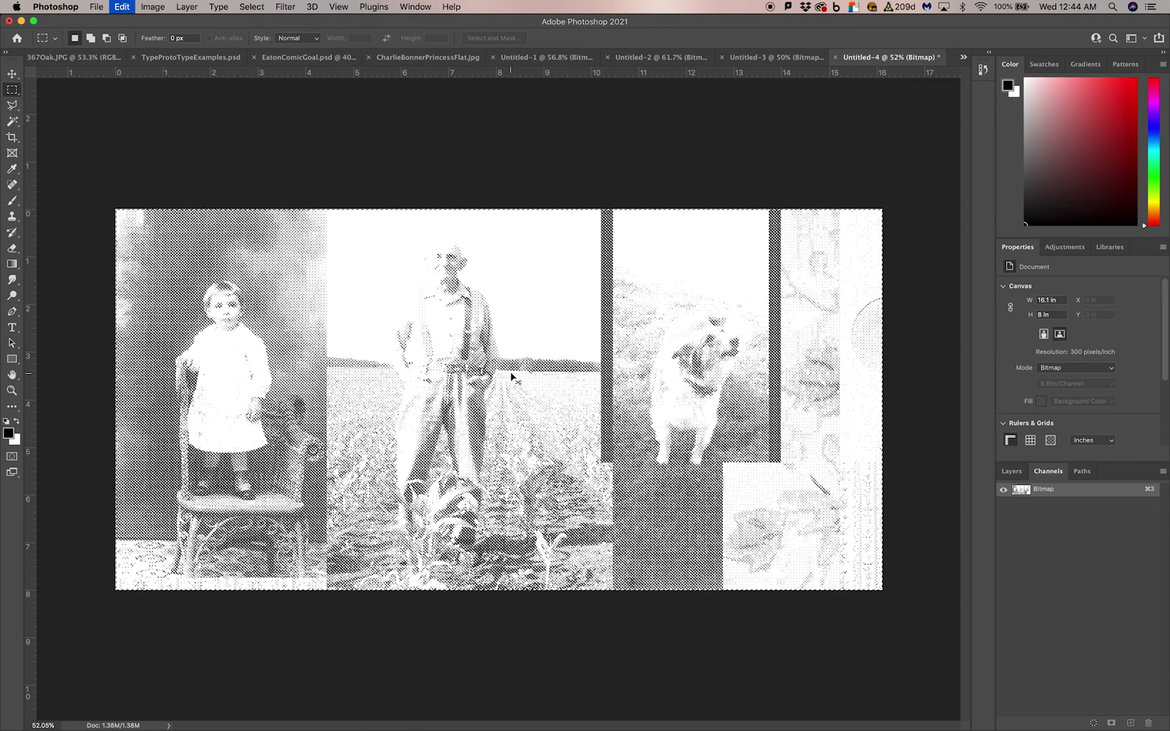
left_click(407, 60)
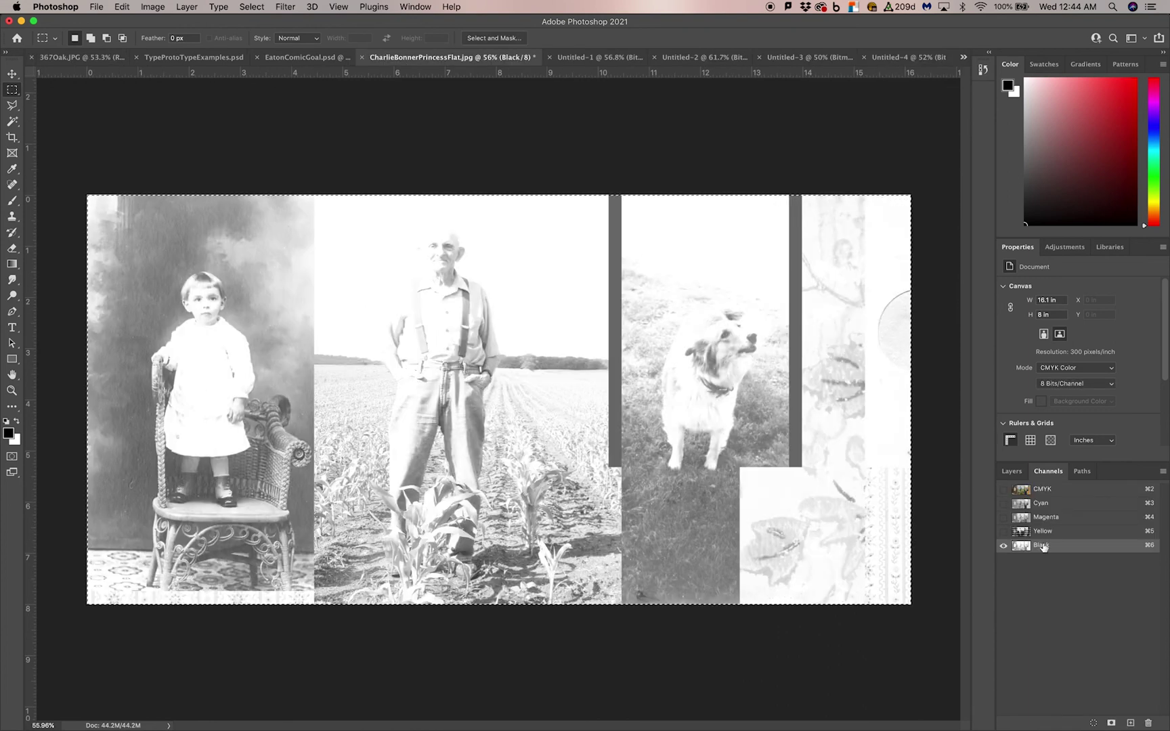
key("super+v")
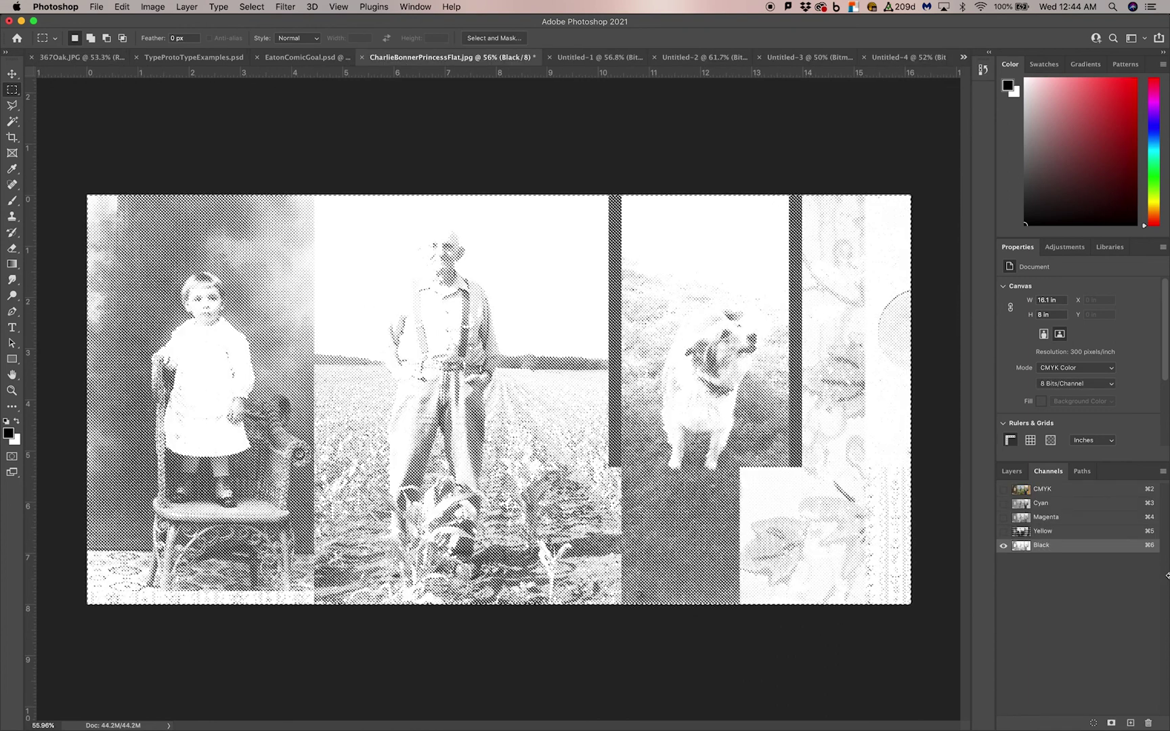
left_click(1004, 532)
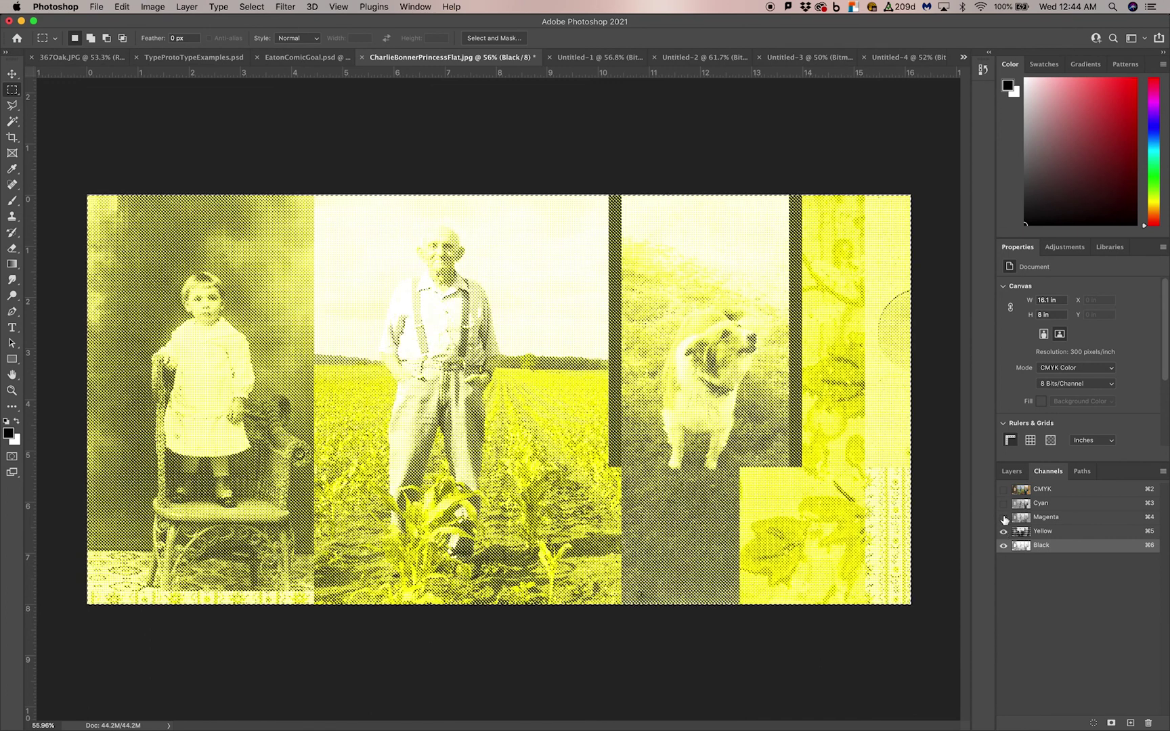
left_click(1003, 544)
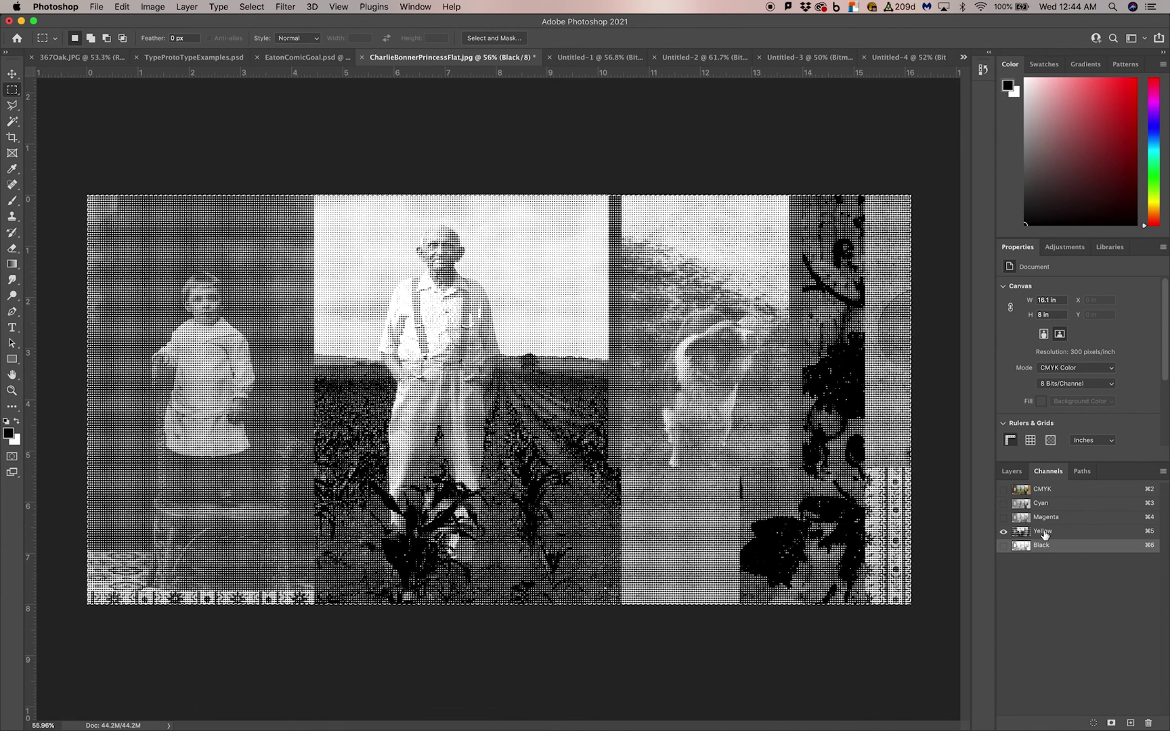
- Deselect and preview all four CMYK halftone separations combined, then leave only Black visible
left_click(1039, 534)
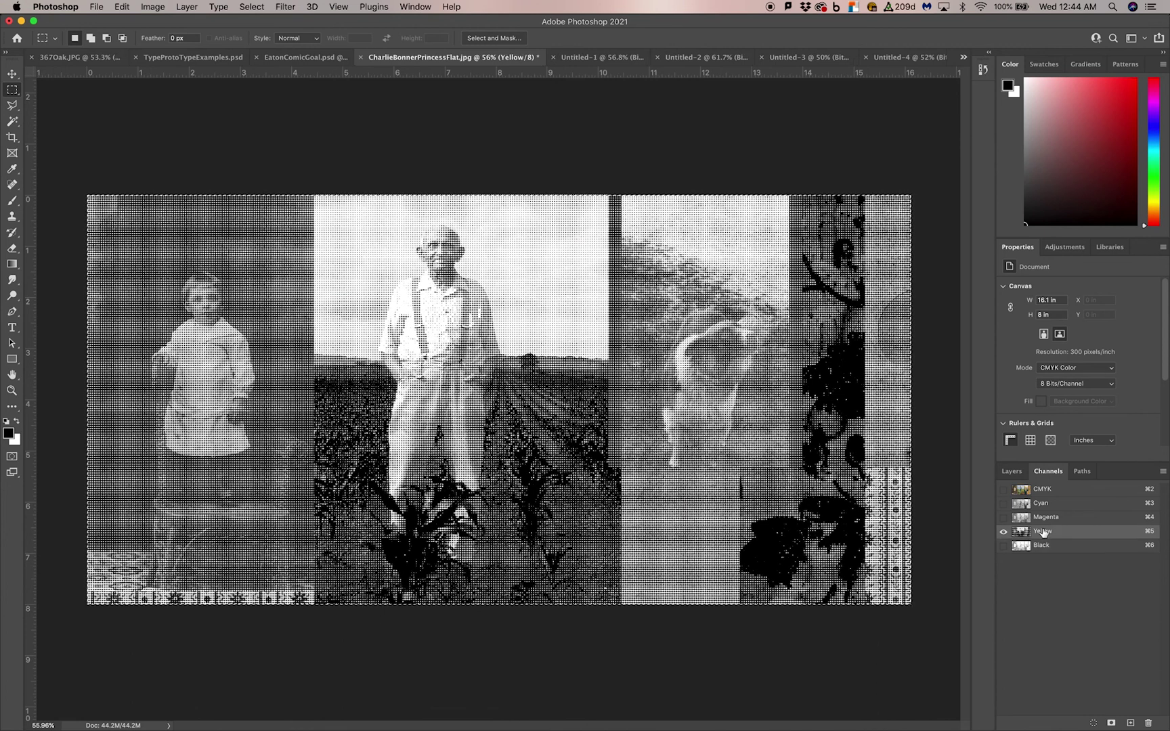
left_click(1004, 517)
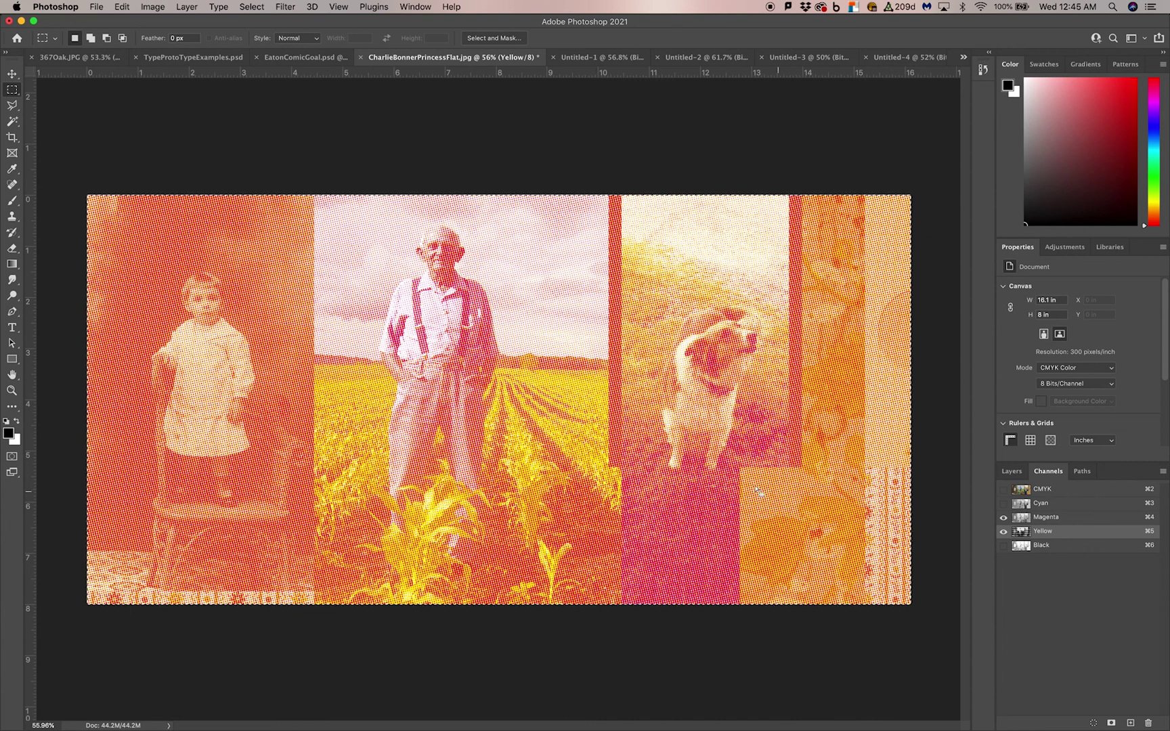
left_click(1004, 503)
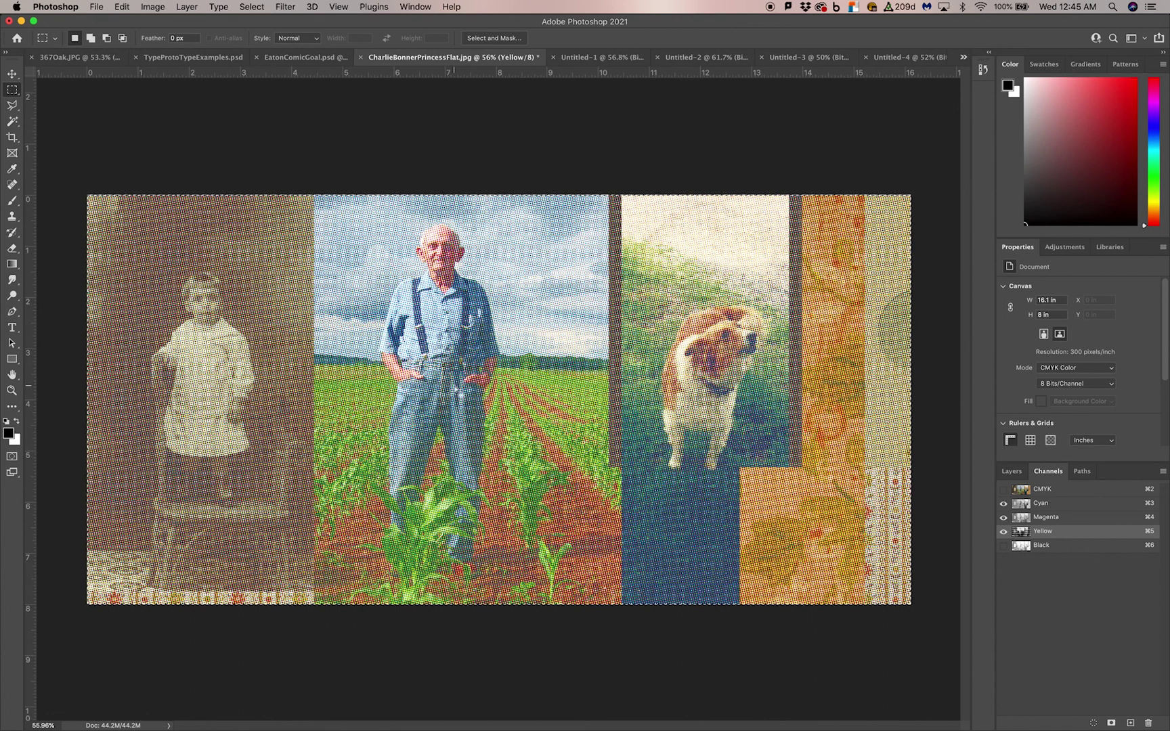
key("super+d")
left_click(1003, 545)
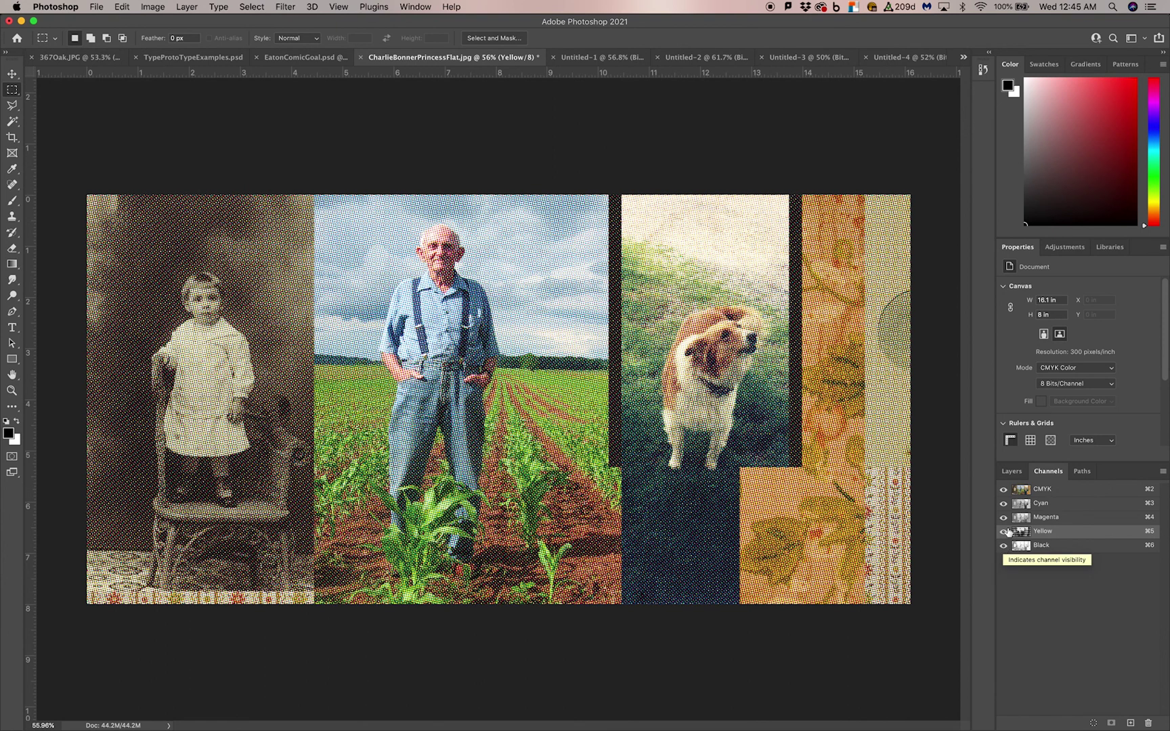
left_click_drag(1003, 503, 1004, 521)
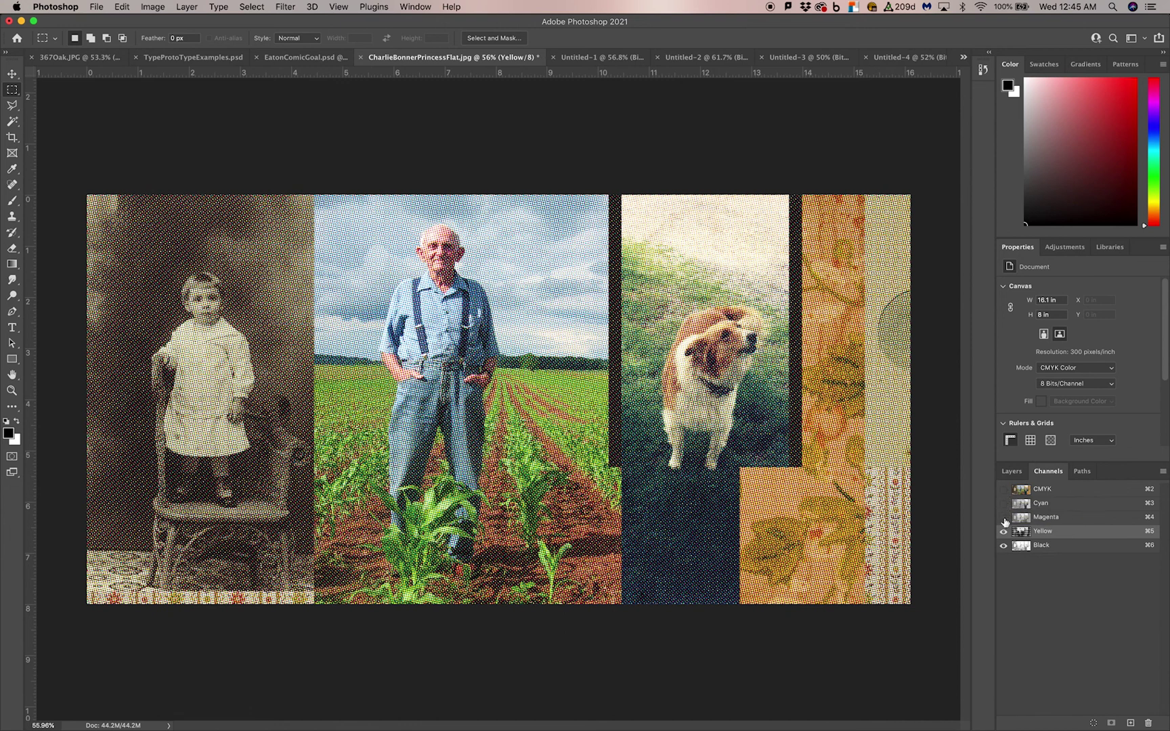
left_click(1004, 532)
- Select the Black channel row in the Channels panel as the active channel
left_click(1053, 551)
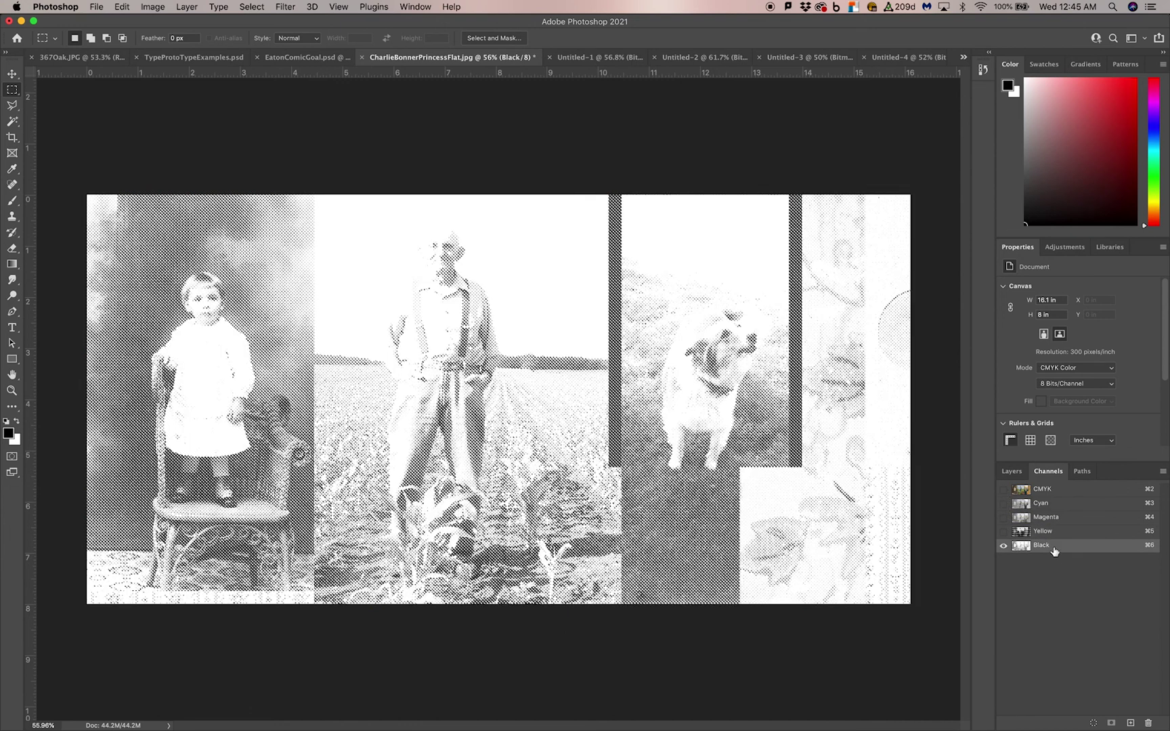